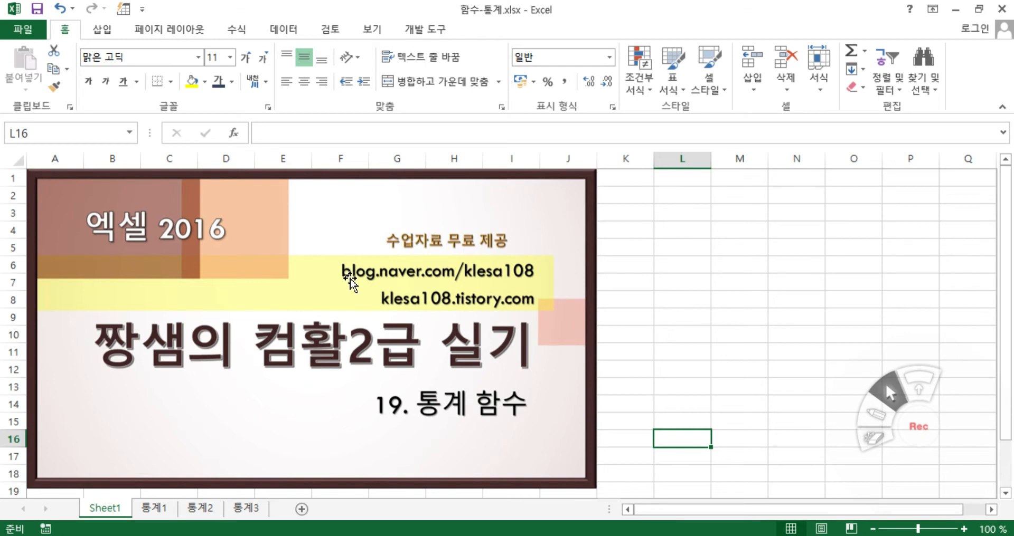
Browse the statistical functions available in the function library
left_click(239, 28)
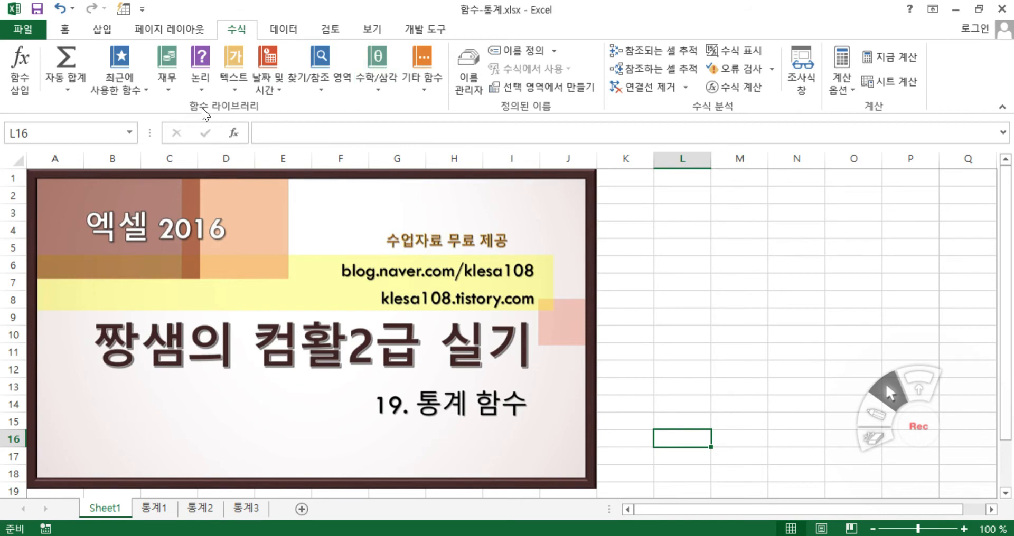
left_click(425, 86)
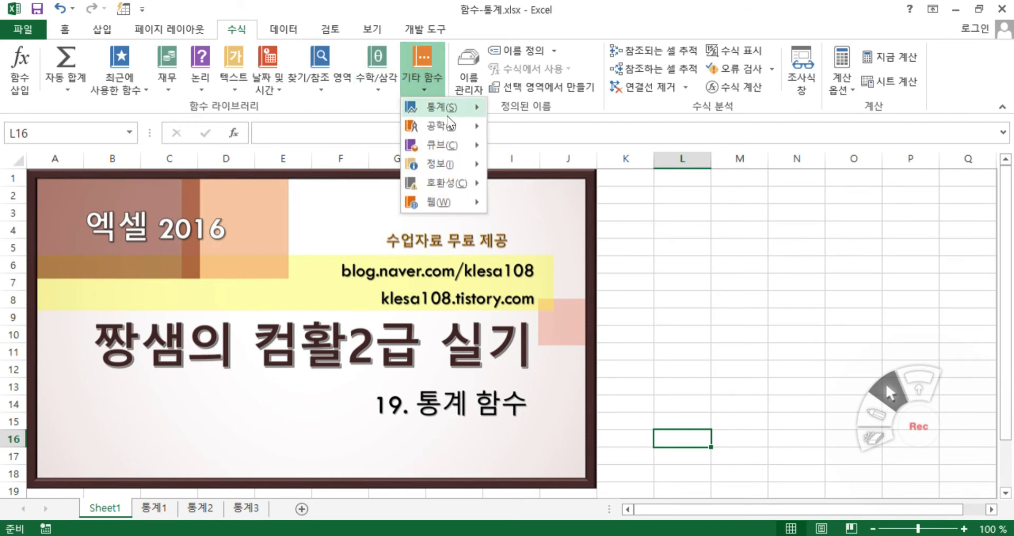
mouse_move(447, 113)
mouse_move(614, 136)
left_mouse_down()
mouse_move(613, 416)
mouse_move(603, 121)
left_mouse_up()
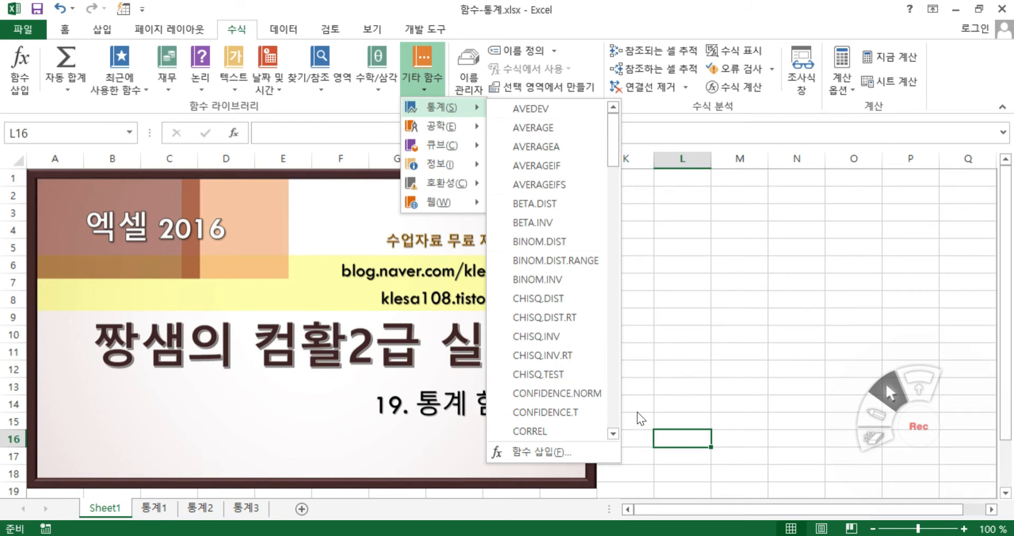
Open the 통계1 sheet and examine the exercise 2 instruction in K7 about the RANK.EQ function and the & operator
left_click(147, 508)
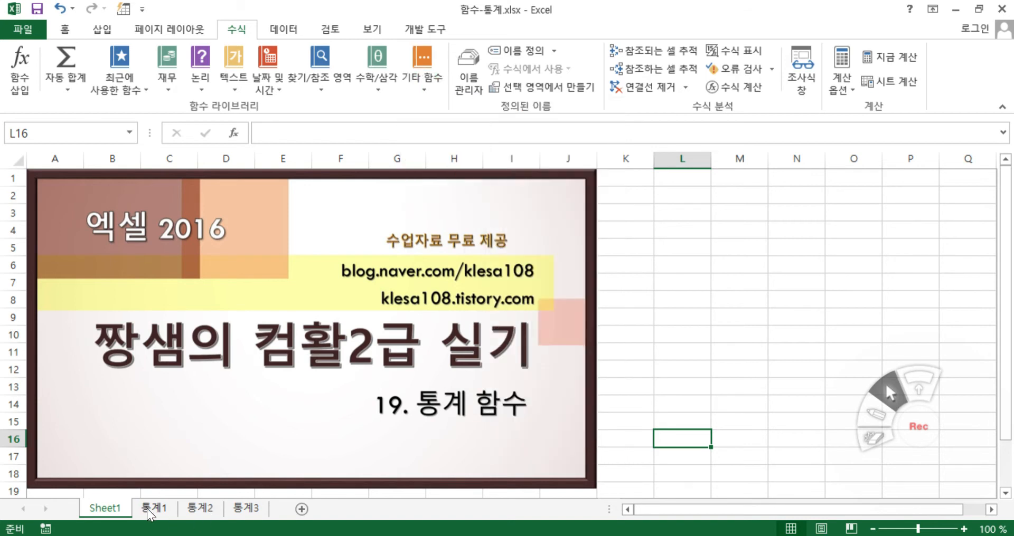
left_click(161, 509)
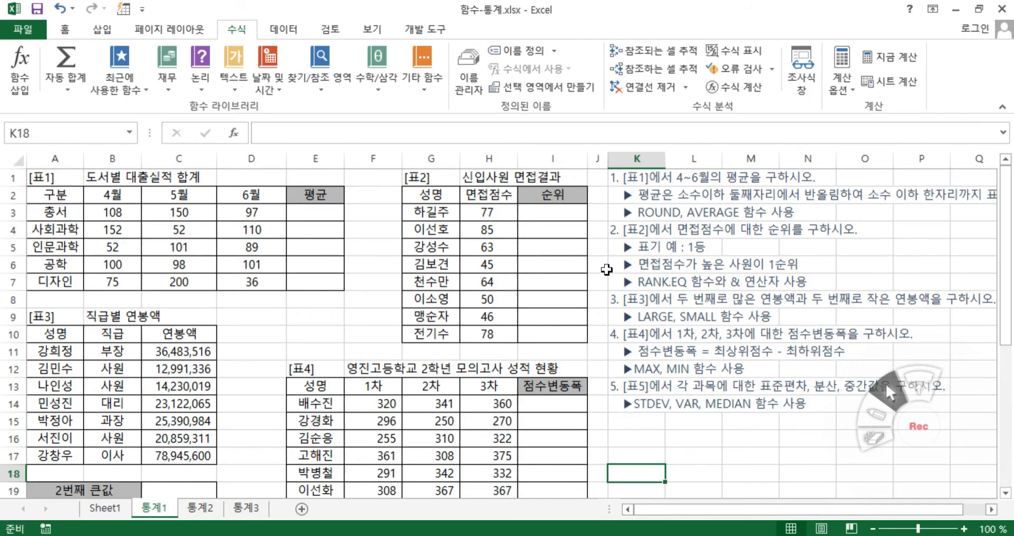
left_click(639, 284)
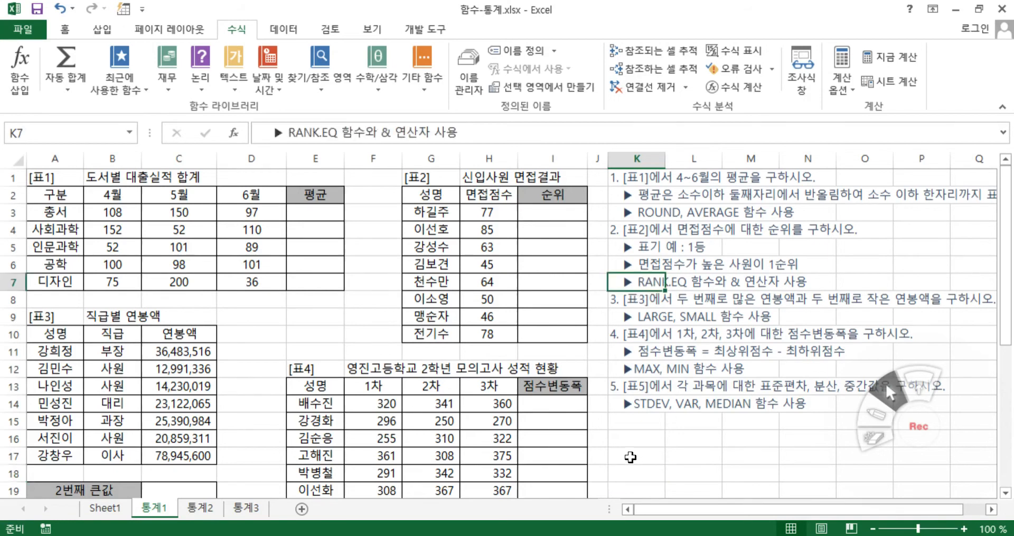
double_click(628, 280)
left_click_drag(636, 282, 686, 283)
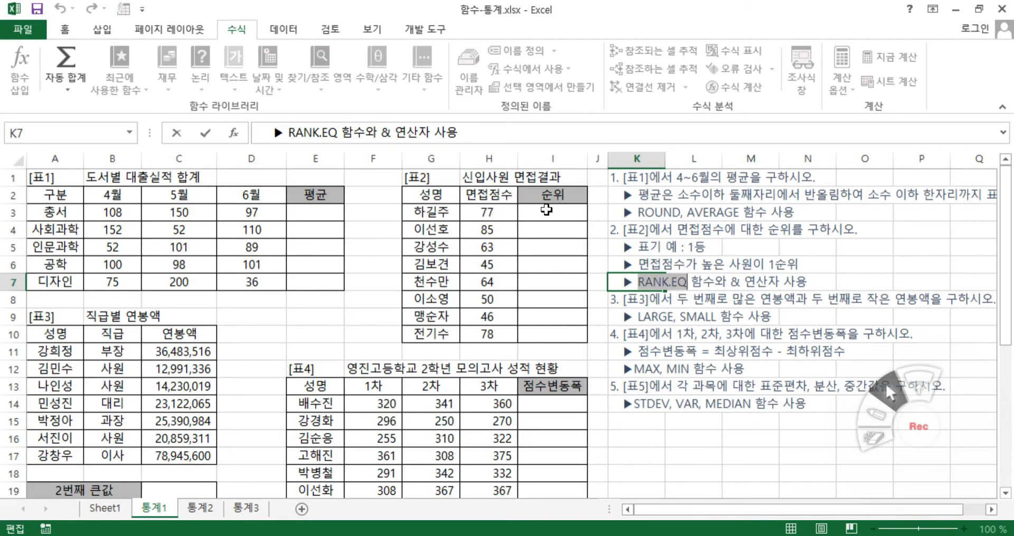
left_click_drag(731, 282, 740, 283)
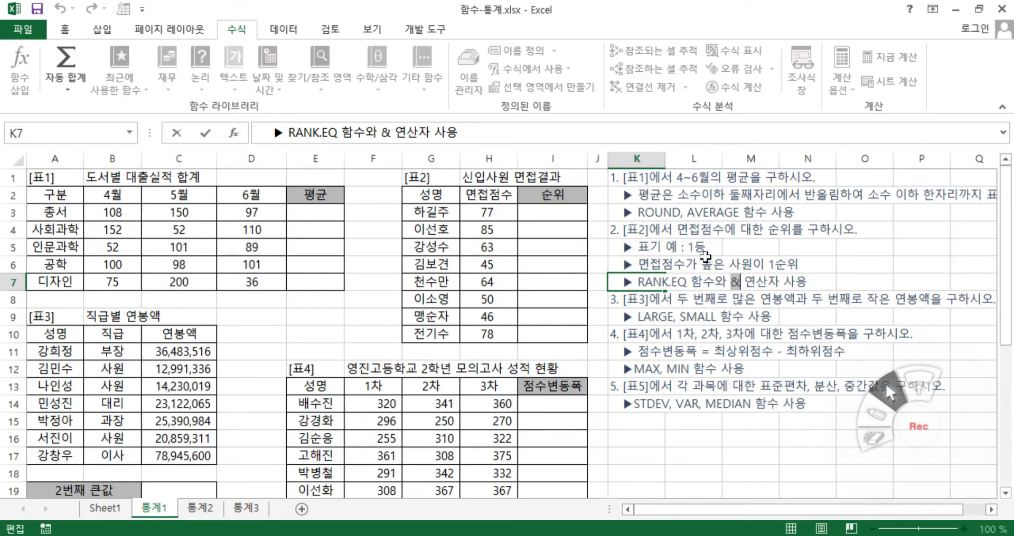
Start a RANK.EQ formula in cell I3 of the 순위 column and open its function arguments
left_click(531, 212)
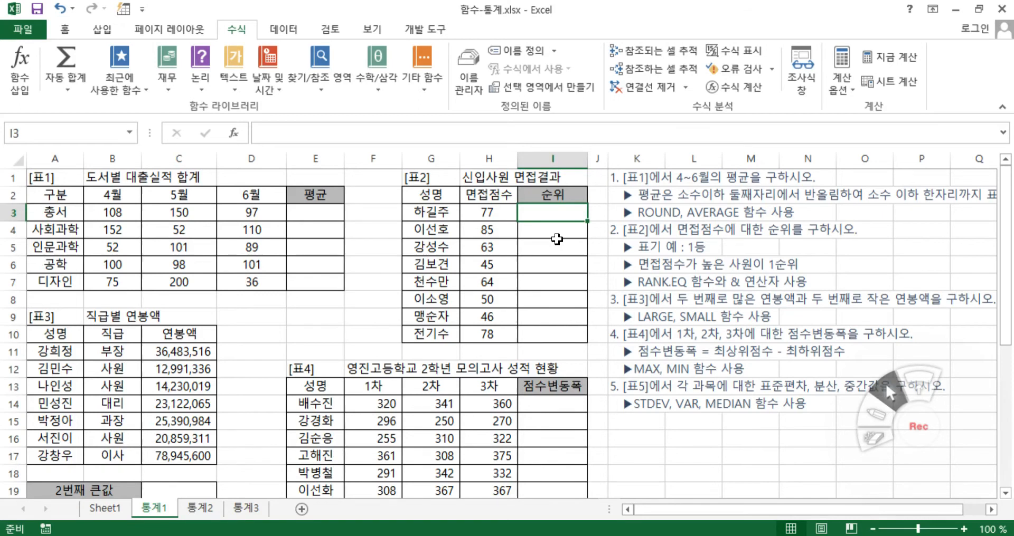
type("=")
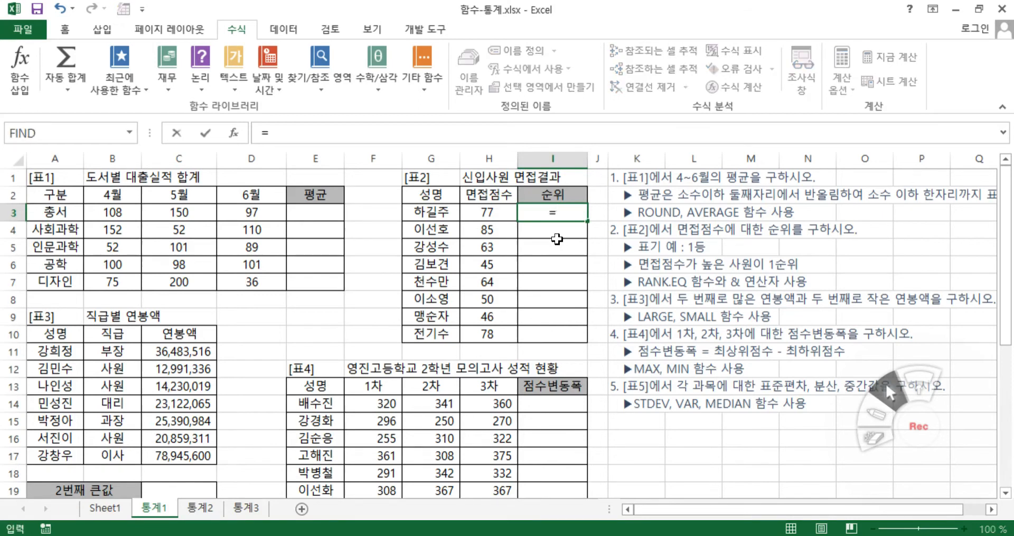
type("ra")
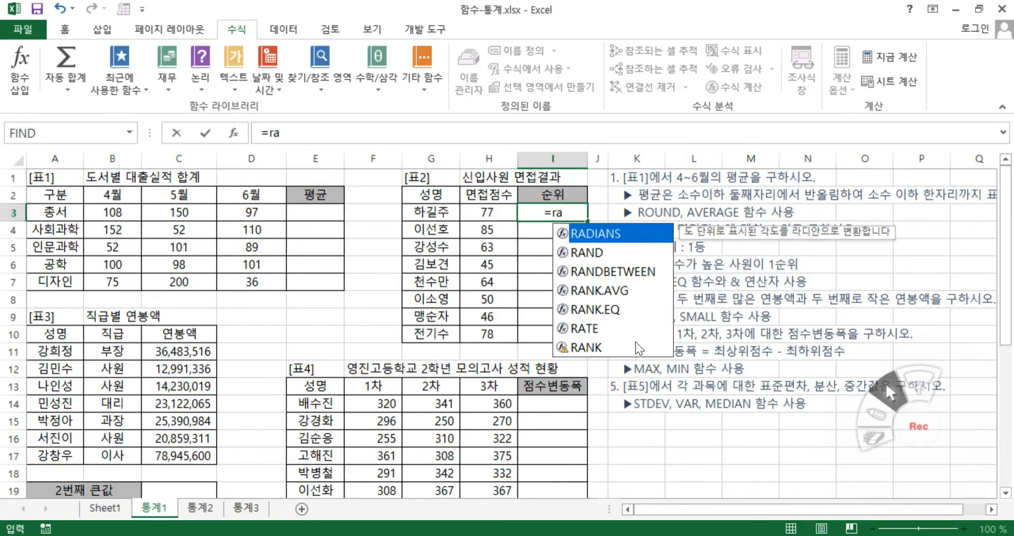
left_click(604, 310)
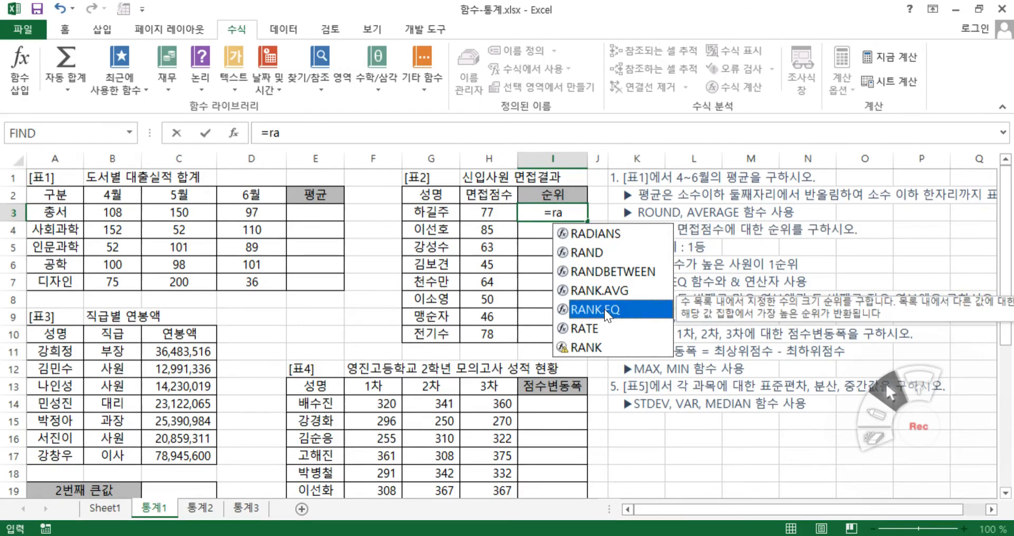
double_click(597, 307)
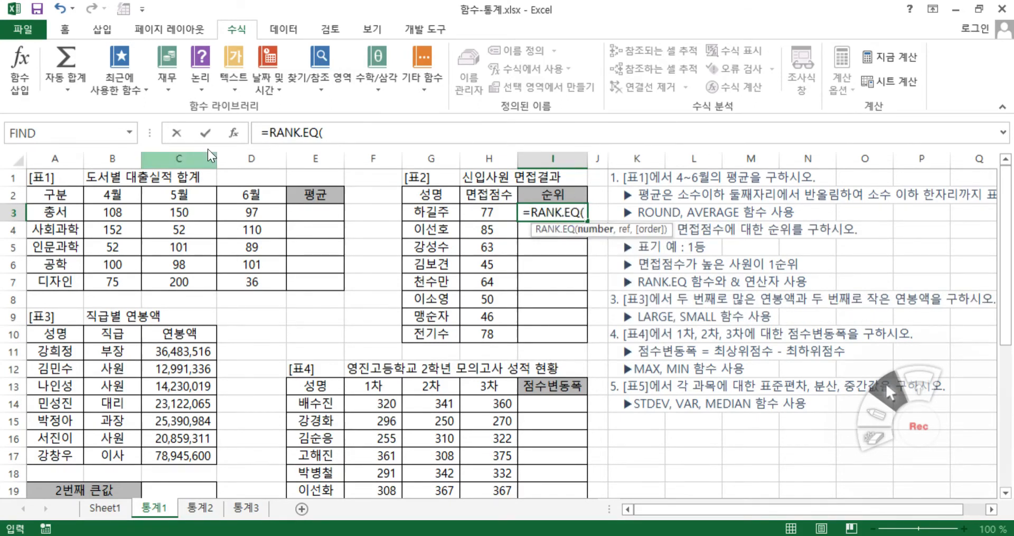
left_click(235, 133)
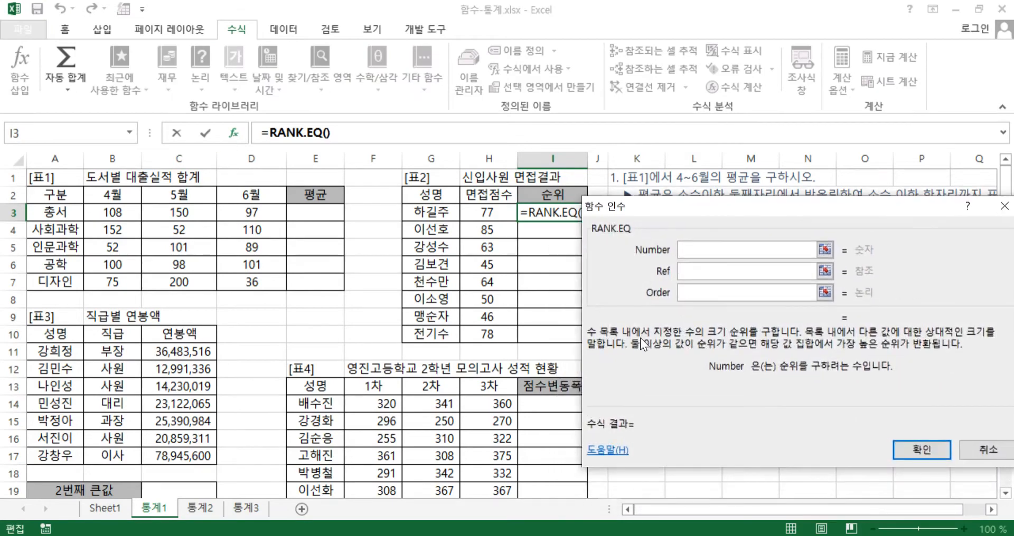
mouse_move(658, 317)
left_mouse_down()
mouse_move(643, 314)
mouse_move(652, 309)
left_mouse_up()
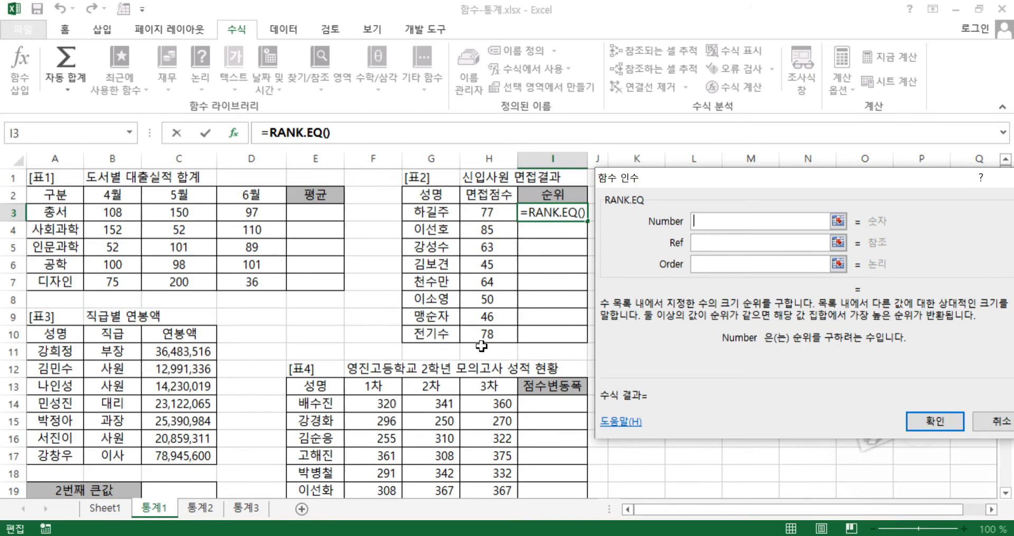
Complete the RANK.EQ formula with Number H3 and absolute Ref $H$3:$H$10, leaving Order empty
left_click(471, 211)
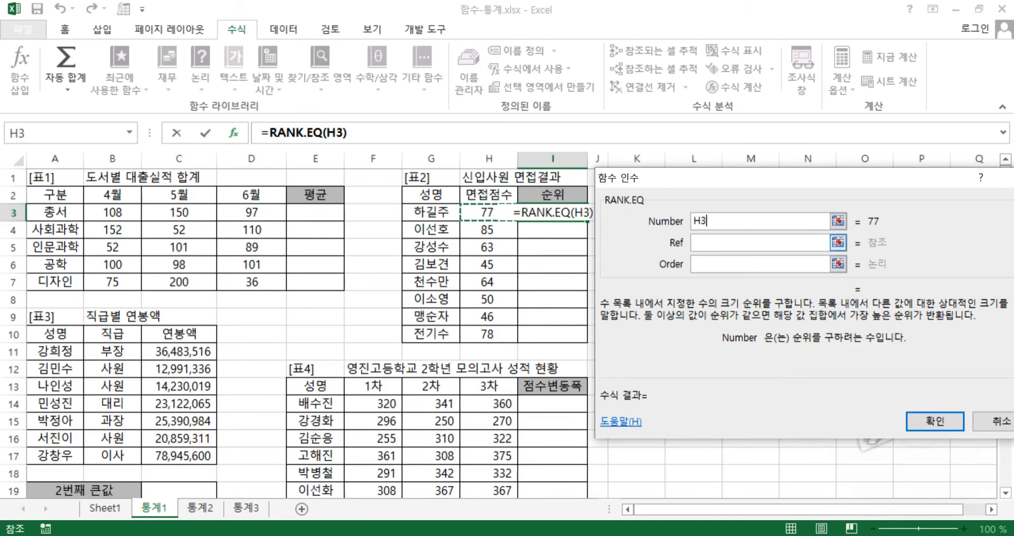
key("Tab")
left_click_drag(489, 211, 495, 334)
key("F4")
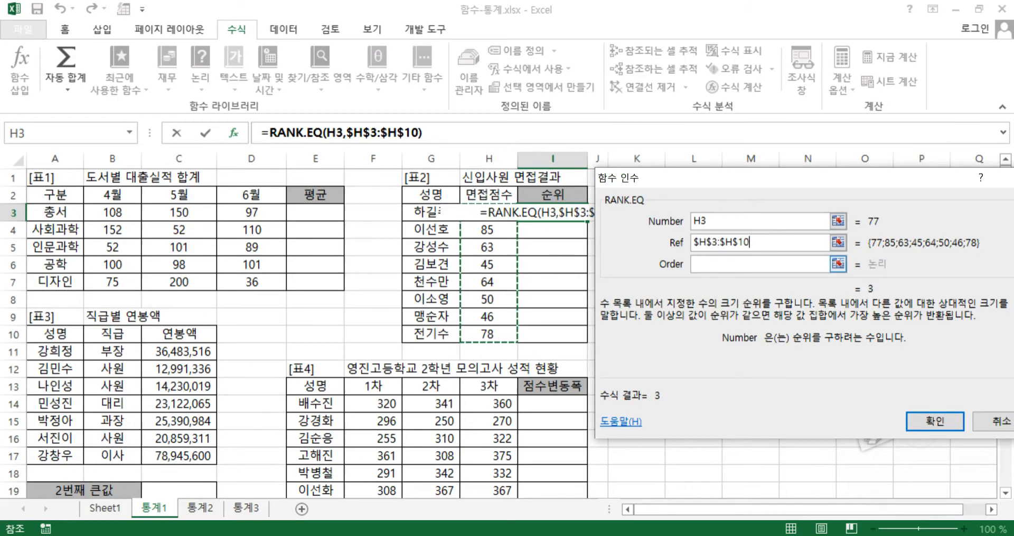
key("Tab")
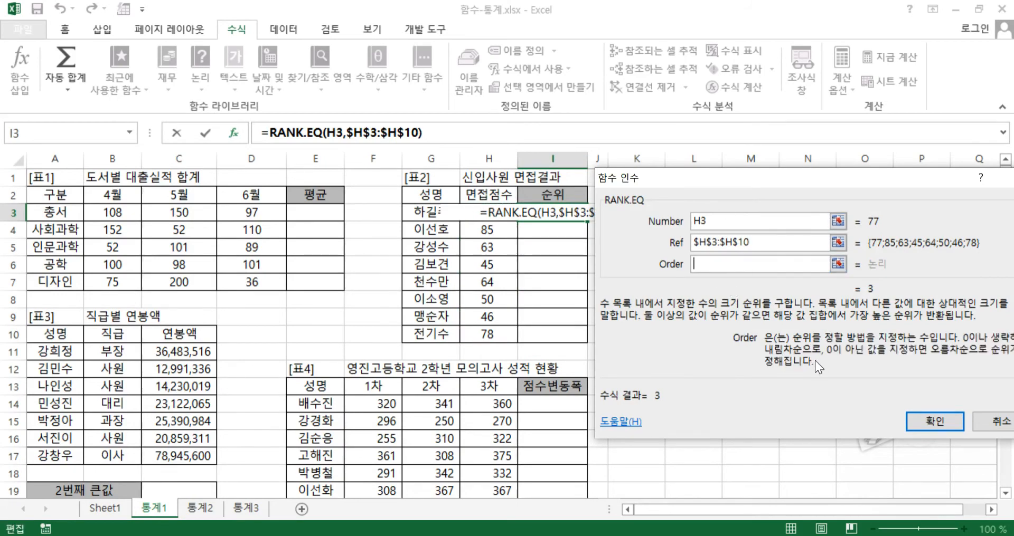
left_click_drag(791, 363, 499, 360)
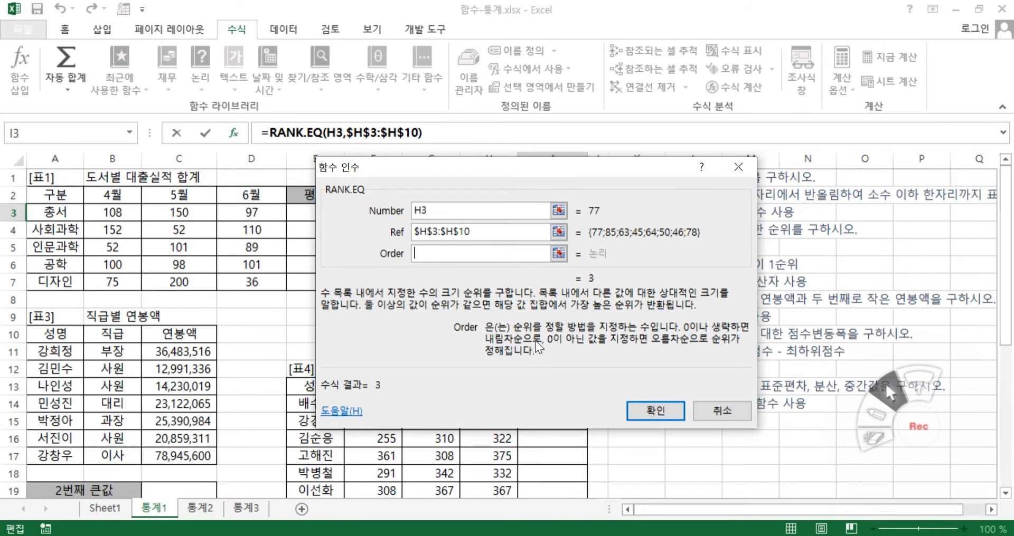
left_click_drag(560, 391, 392, 385)
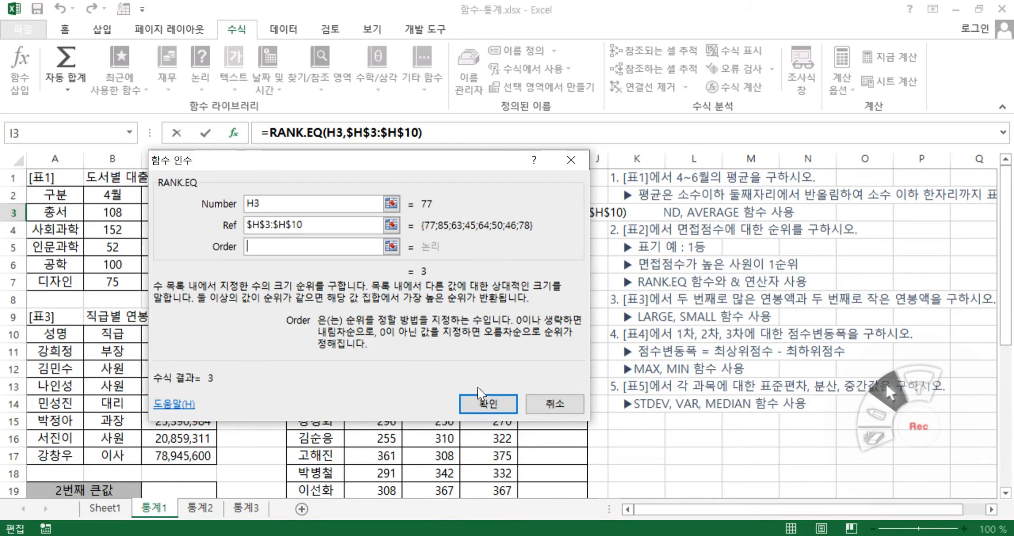
left_click(499, 401)
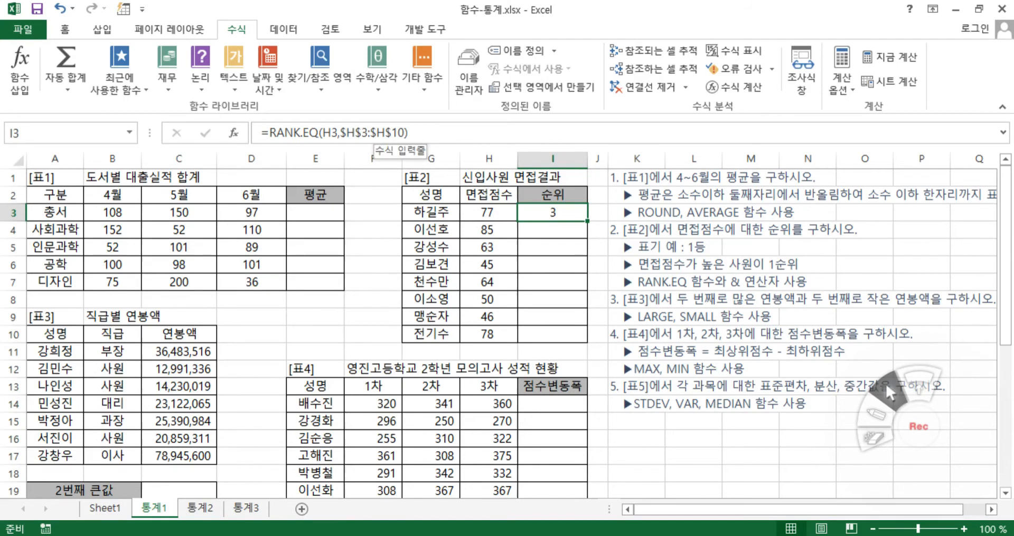
Append &"등" to the RANK.EQ formula in cell I3
left_click(407, 132)
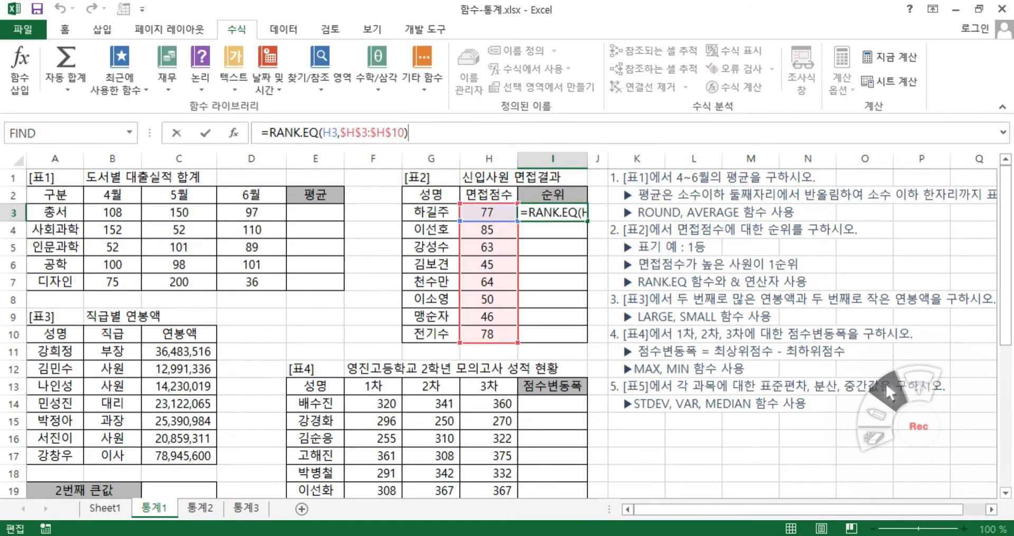
type("&")
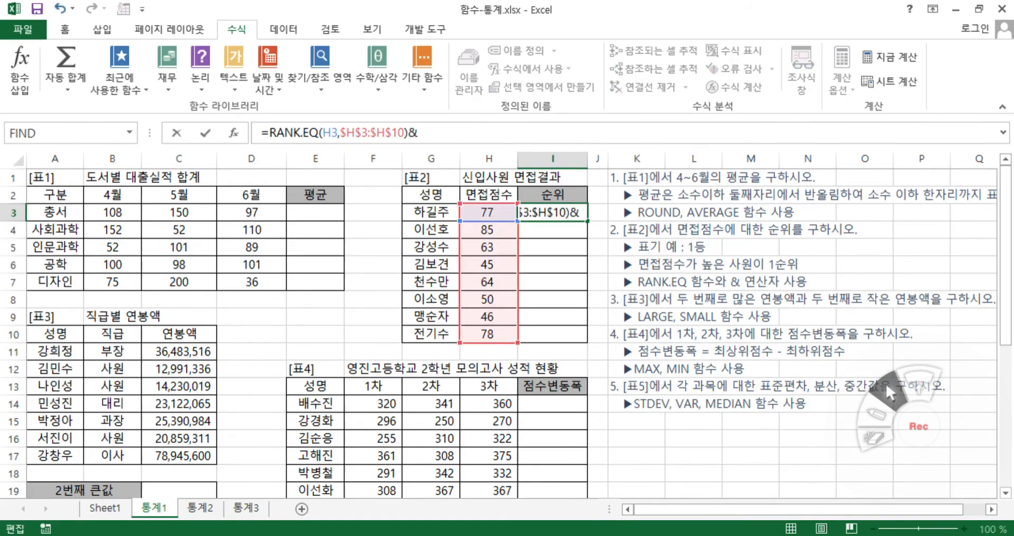
type("\"등\"")
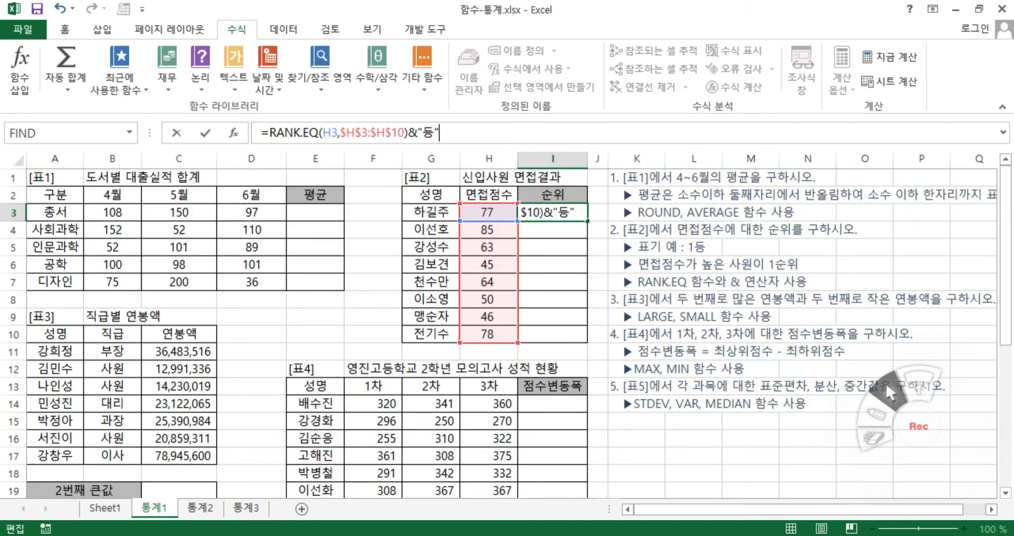
key("Return")
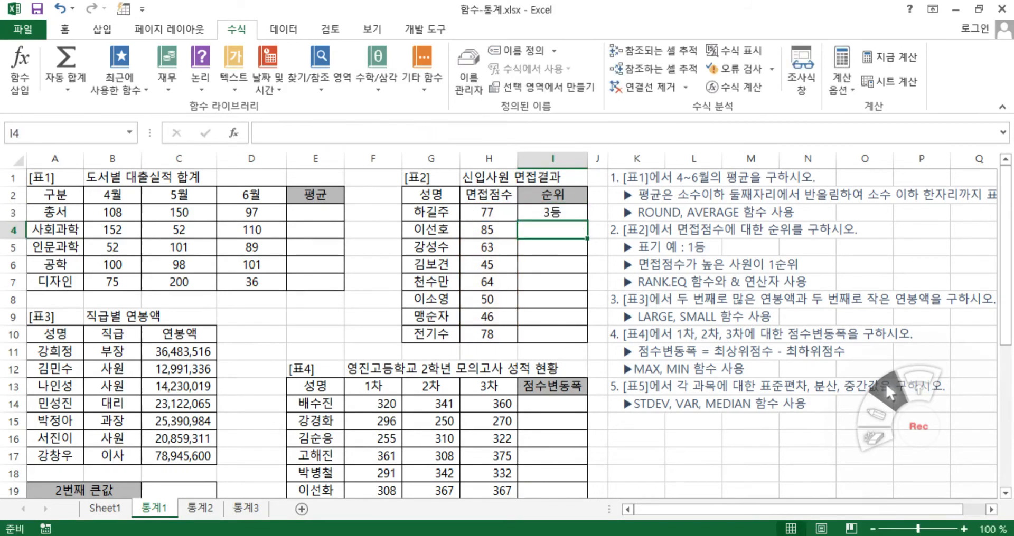
Fill the rank formula from I3 down through I10
left_click(571, 211)
left_click_drag(587, 224, 555, 338)
left_click(553, 354)
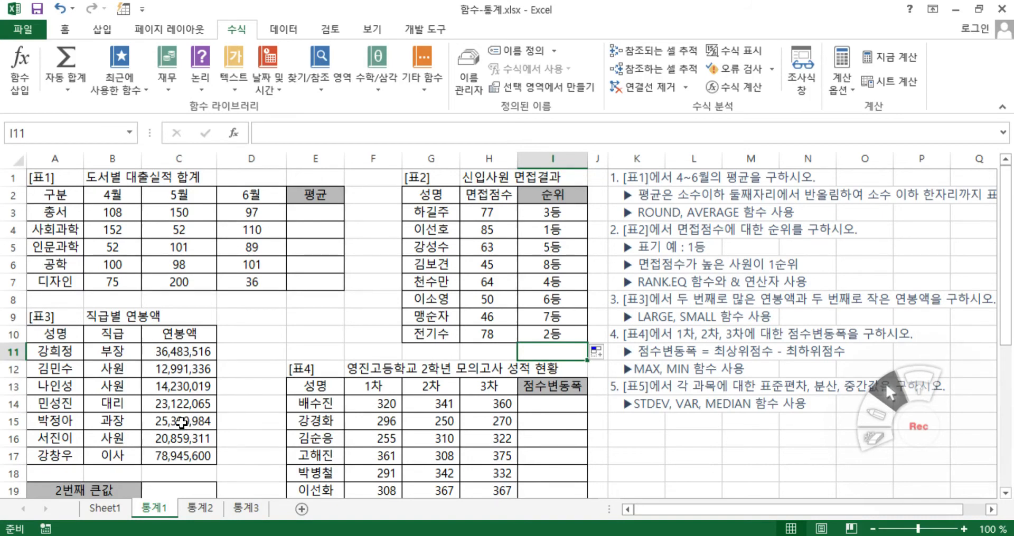
Start a LARGE formula in cell C19 for the second-largest salary and open its function arguments
scroll(172, 419, "down", 1)
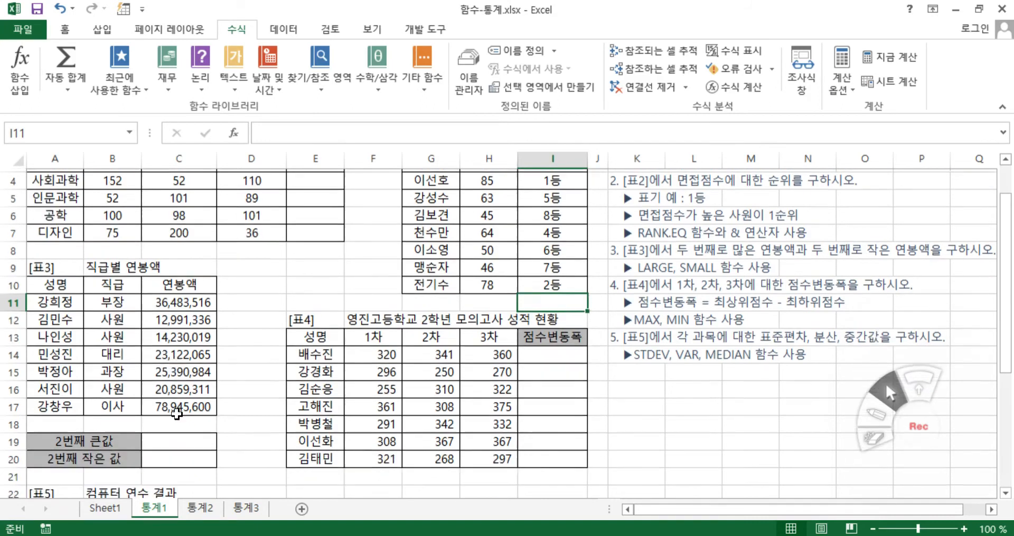
left_click(182, 438)
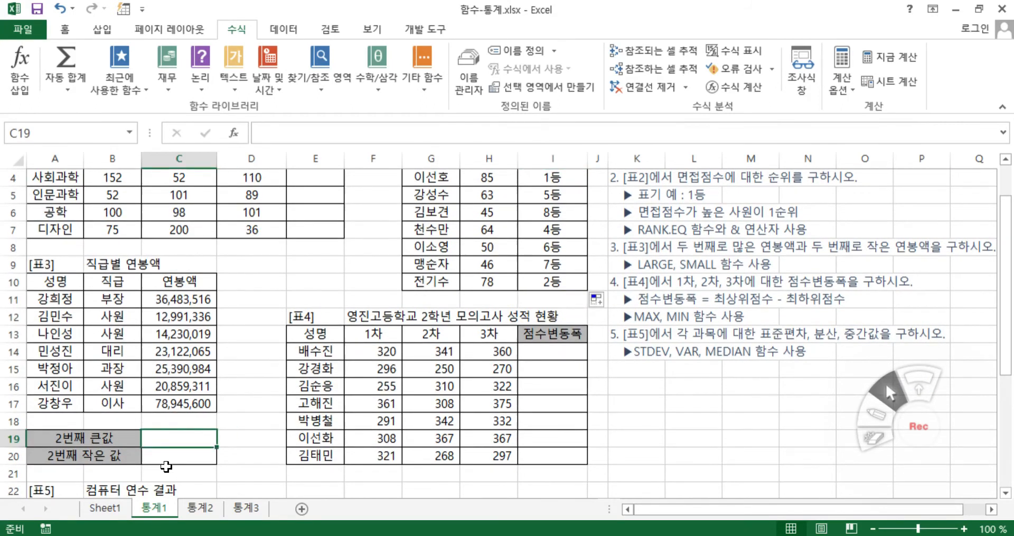
left_click(176, 457)
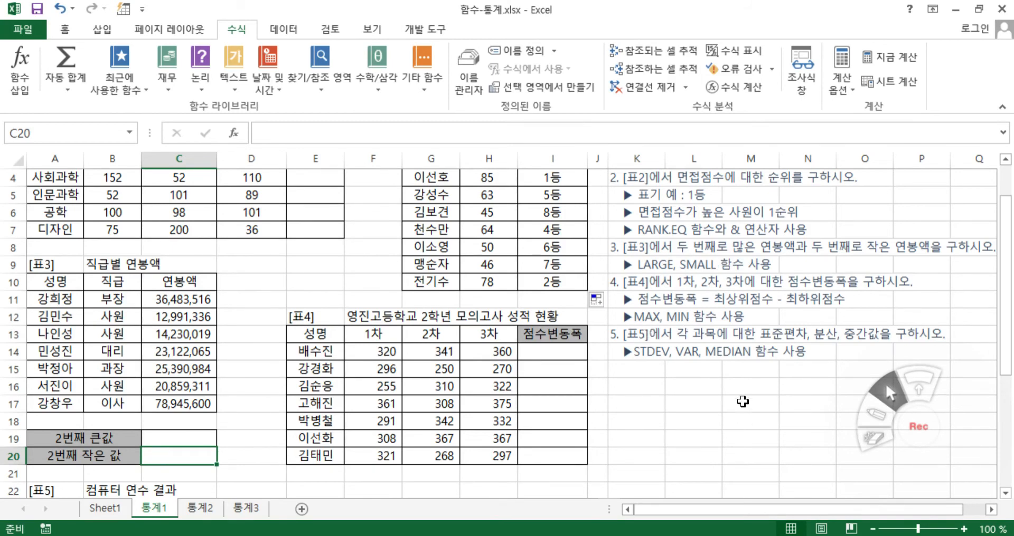
left_click(171, 438)
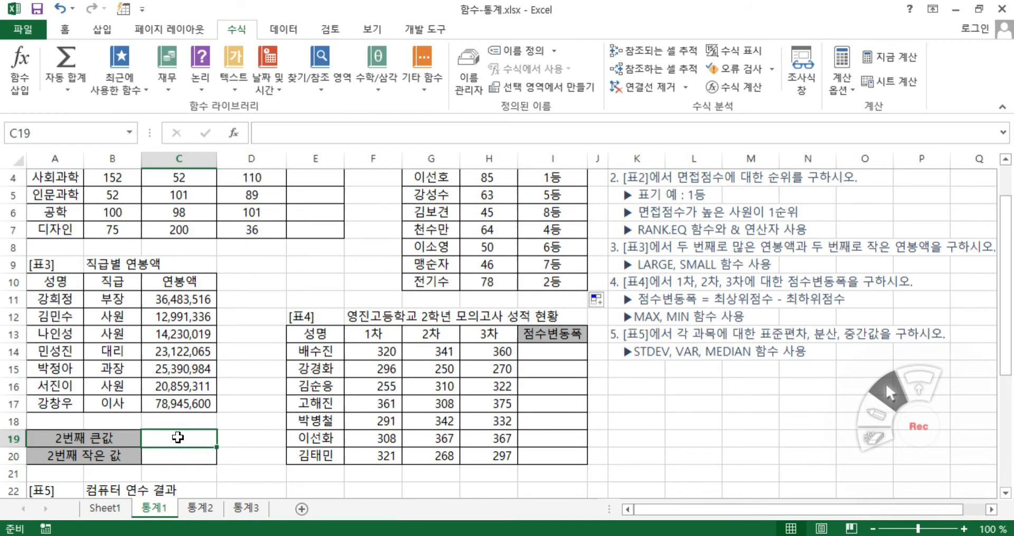
type("=")
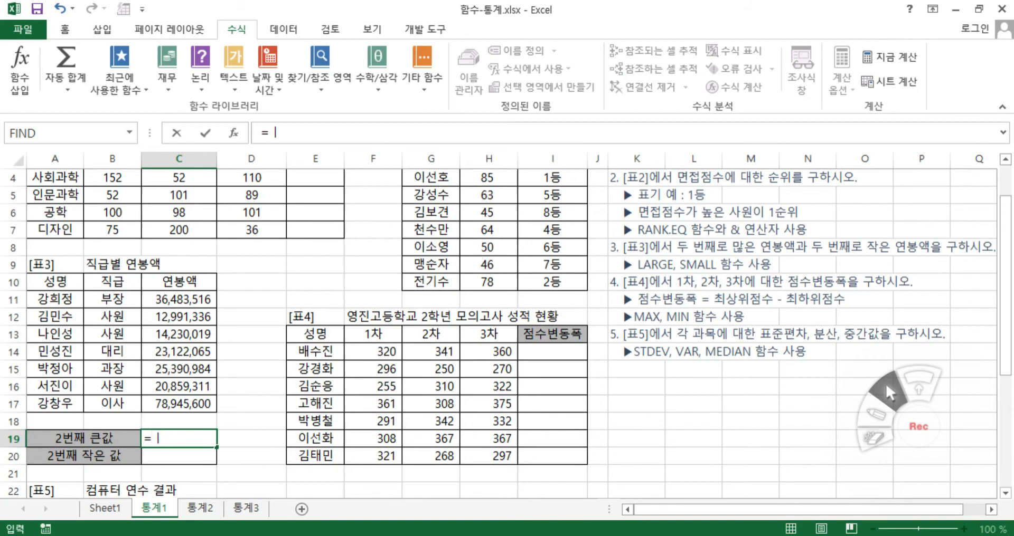
type("la")
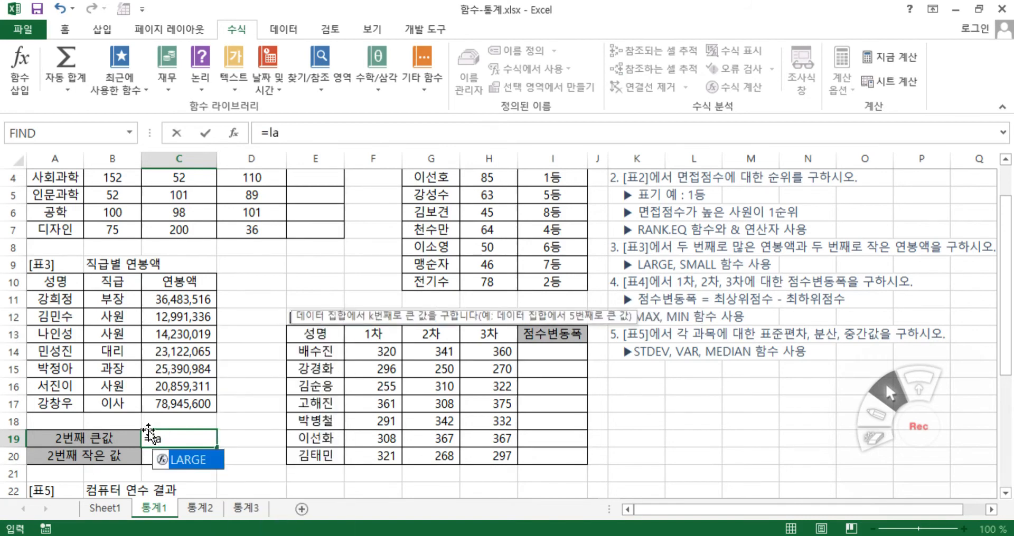
double_click(203, 463)
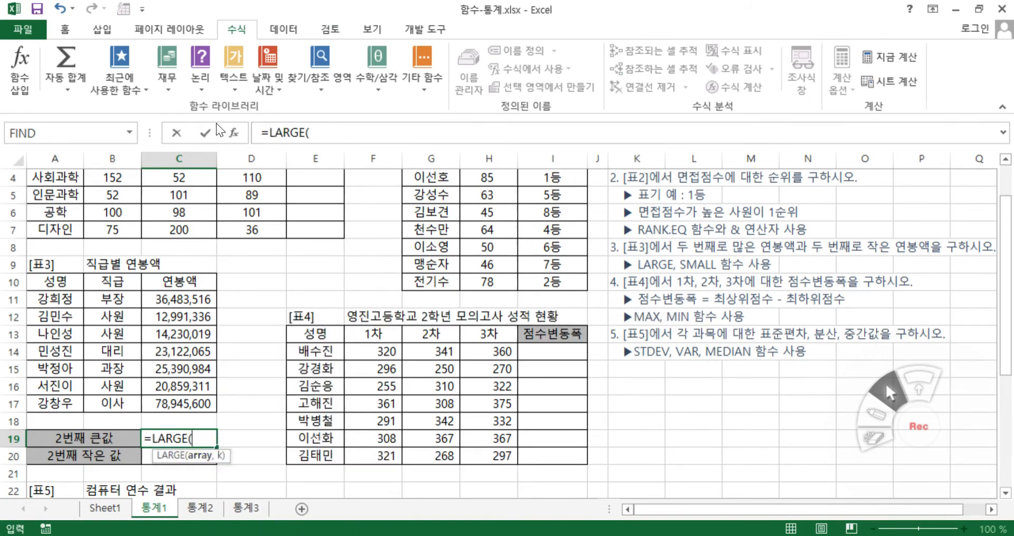
left_click(239, 134)
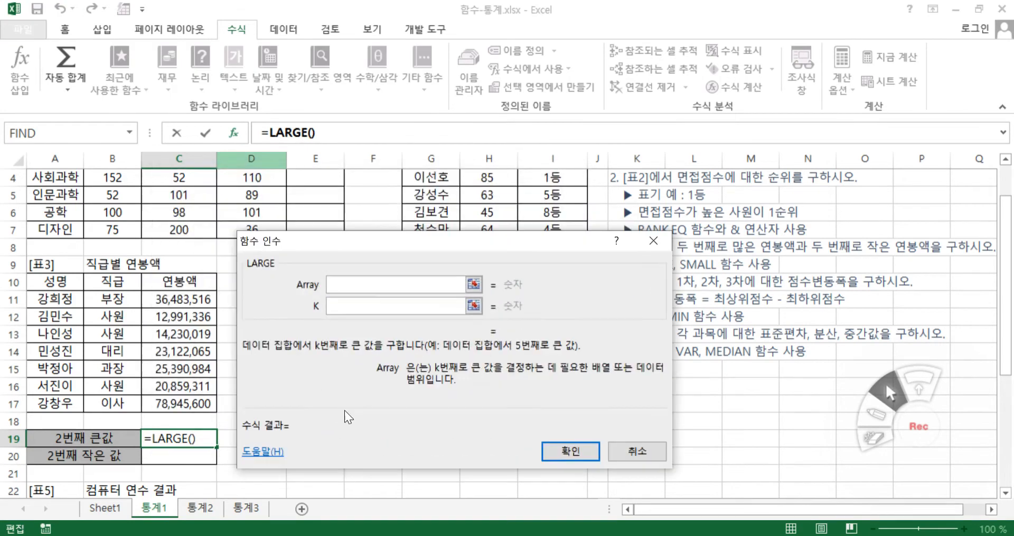
Complete the LARGE formula with Array C11:C17 and K 2
left_click_drag(181, 299, 189, 408)
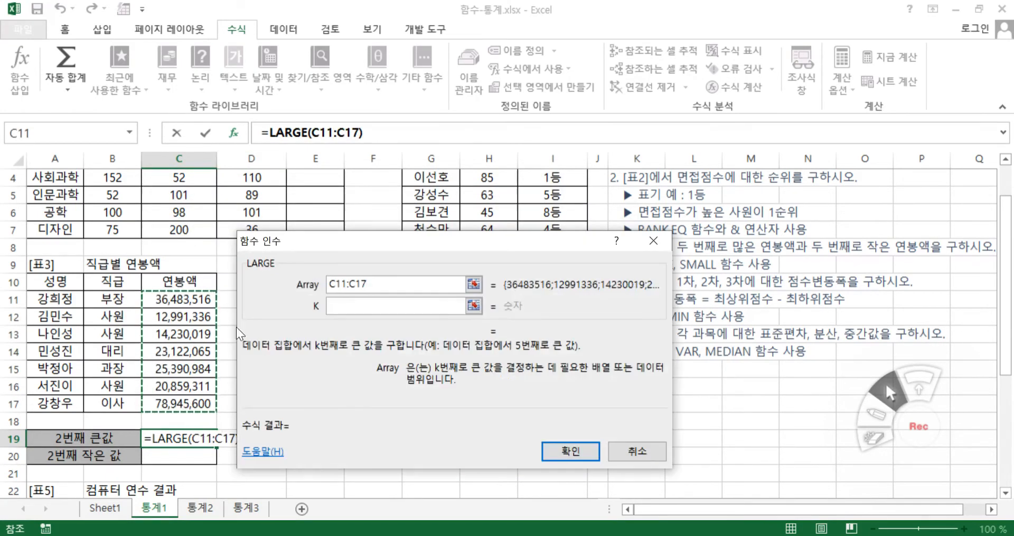
left_click(356, 308)
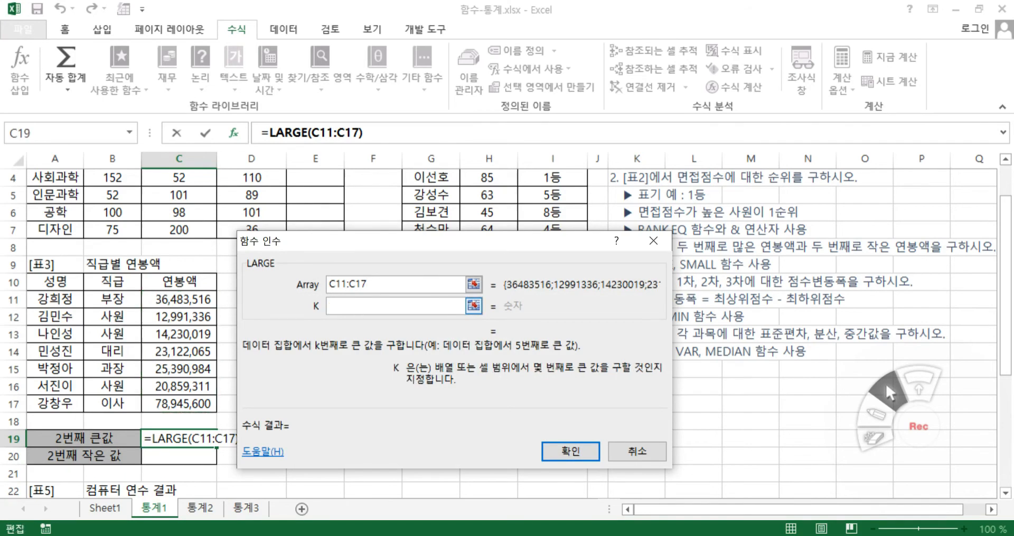
type("2")
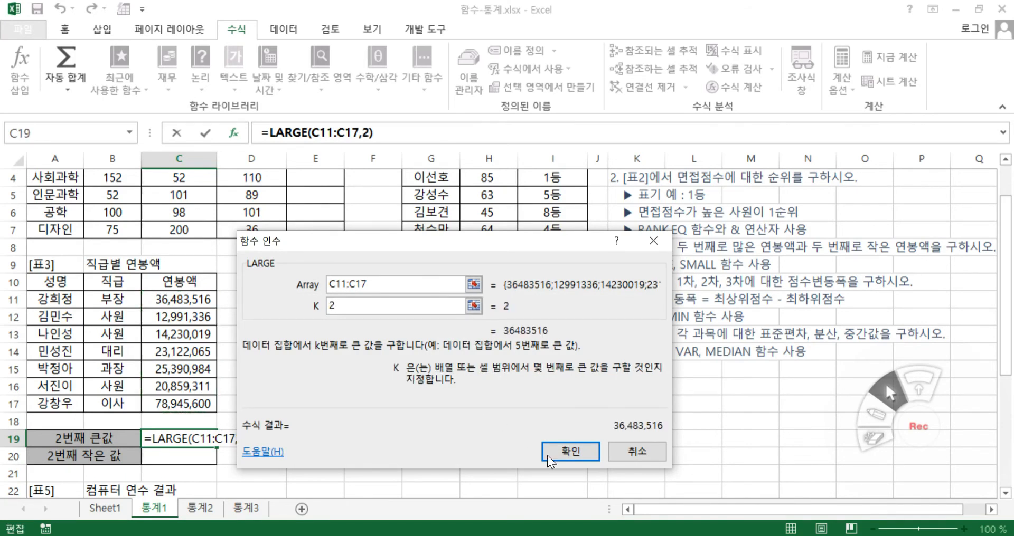
left_click(570, 452)
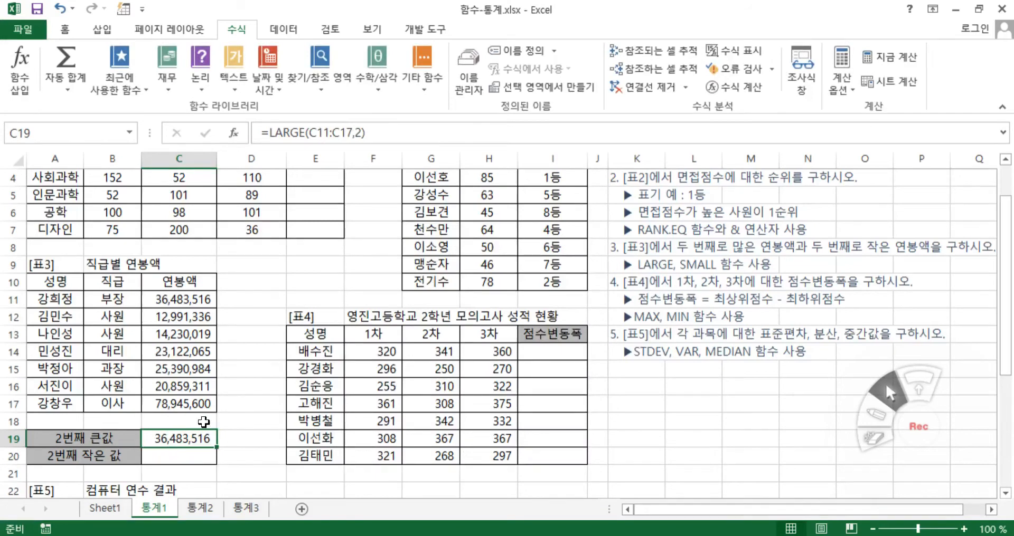
Start a SMALL formula in cell C20 for the second-smallest salary and open its function arguments
left_click(203, 454)
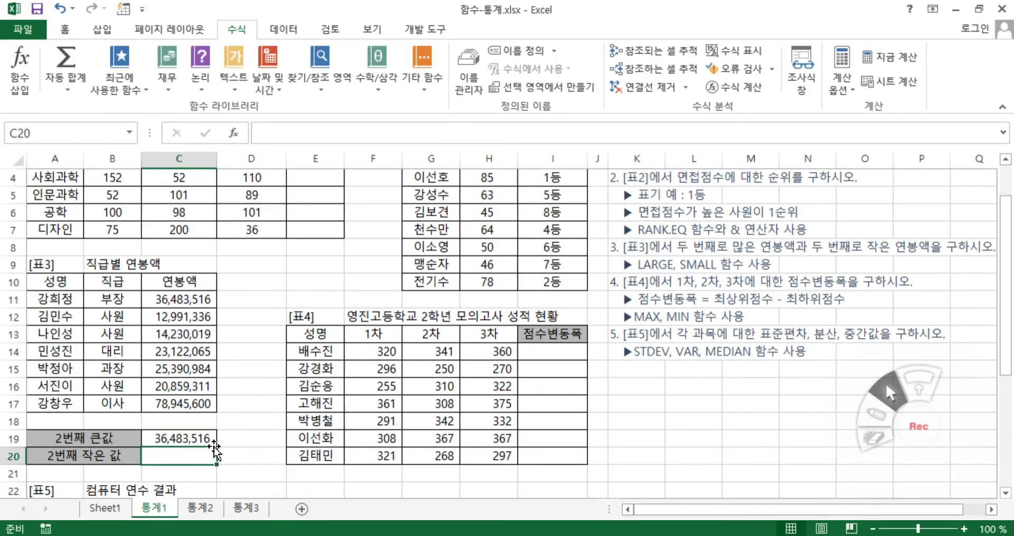
type("₩sm")
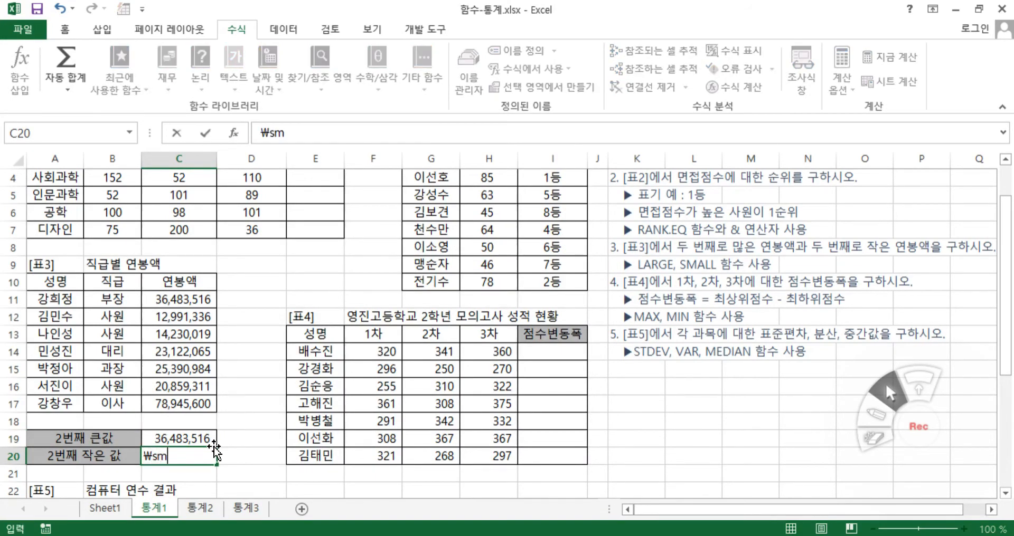
key("BackSpace")
key("BackSpace")
key("BackSpace")
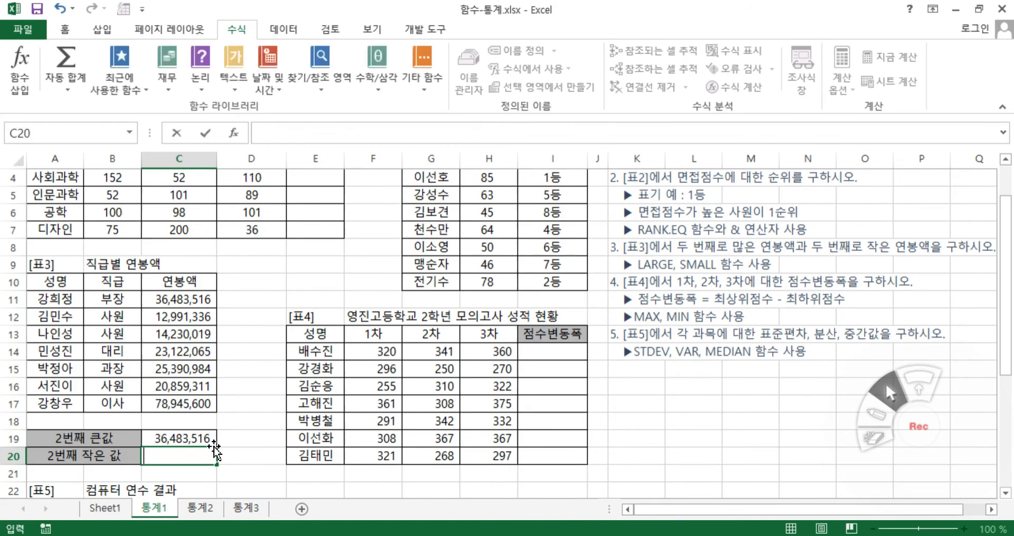
type("₩")
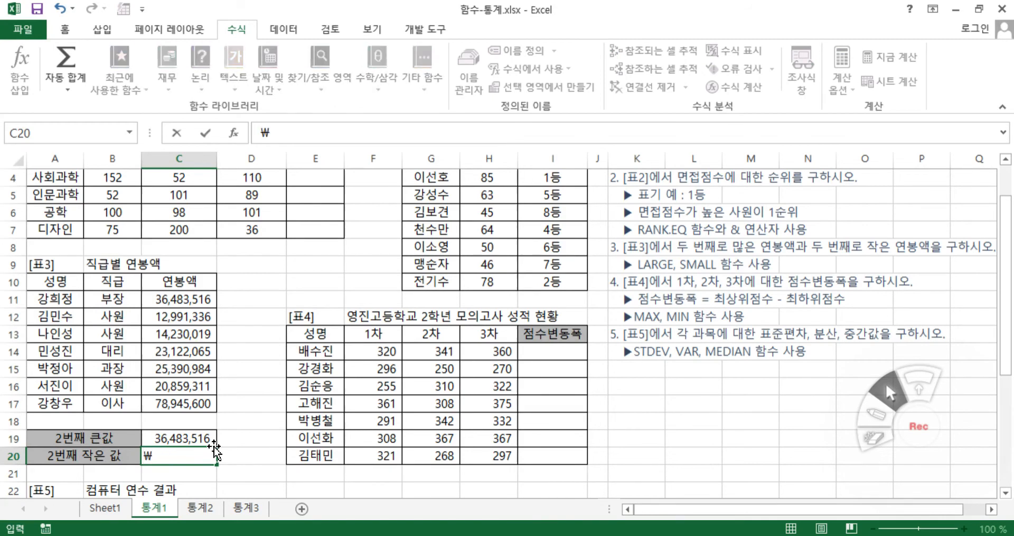
key("BackSpace")
type("=sm")
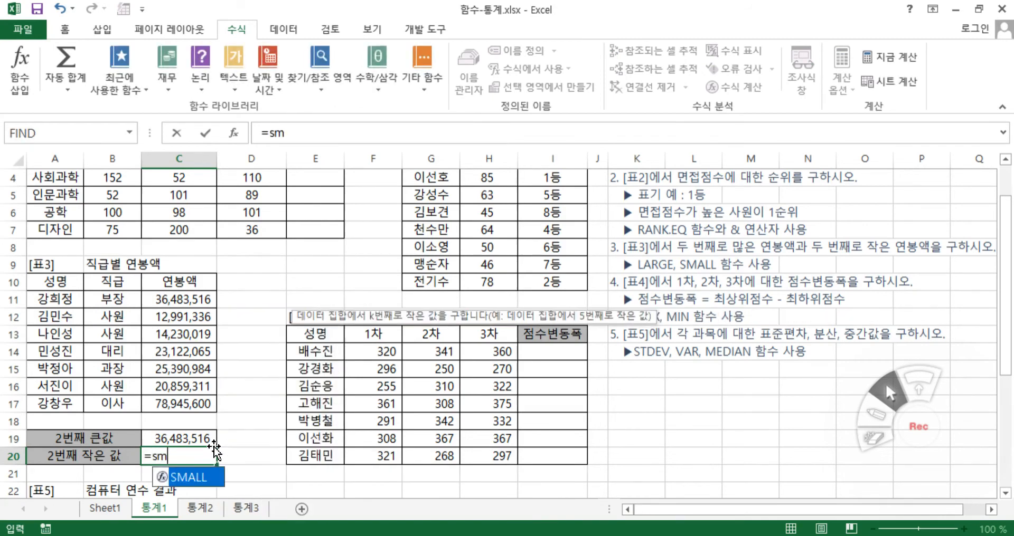
double_click(208, 477)
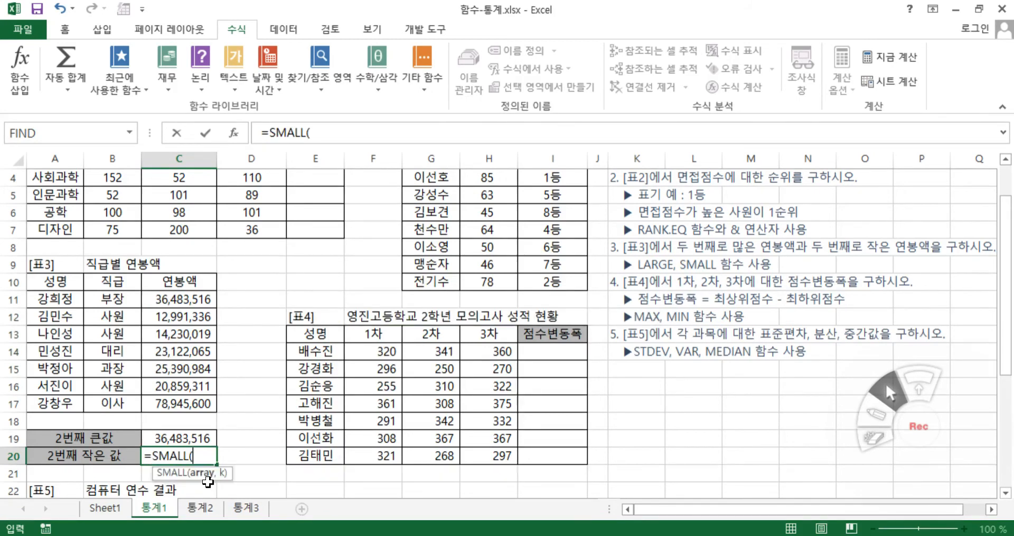
left_click(234, 131)
Complete the SMALL formula with Array C11:C17 and K 2
left_click_drag(169, 297, 167, 407)
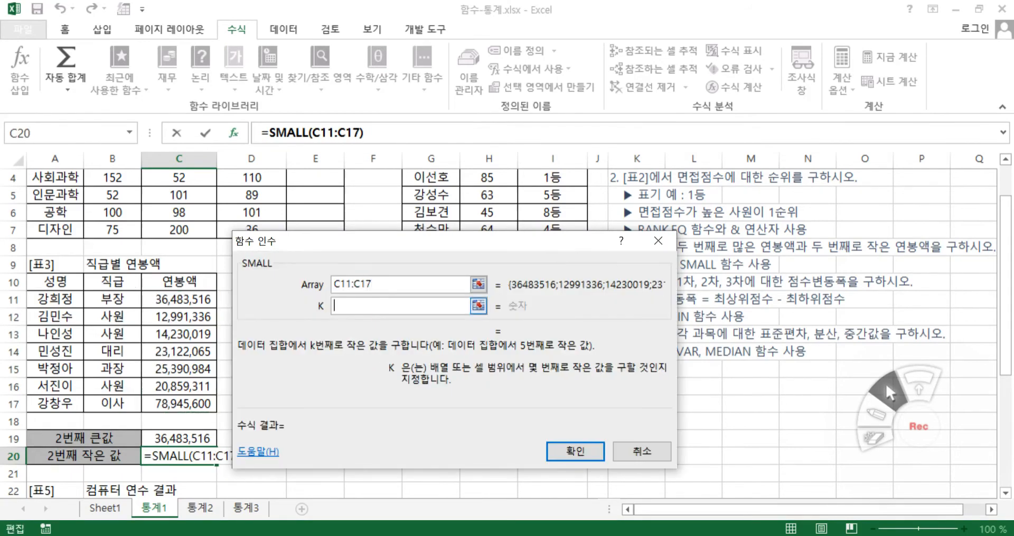
type("2")
left_click(587, 454)
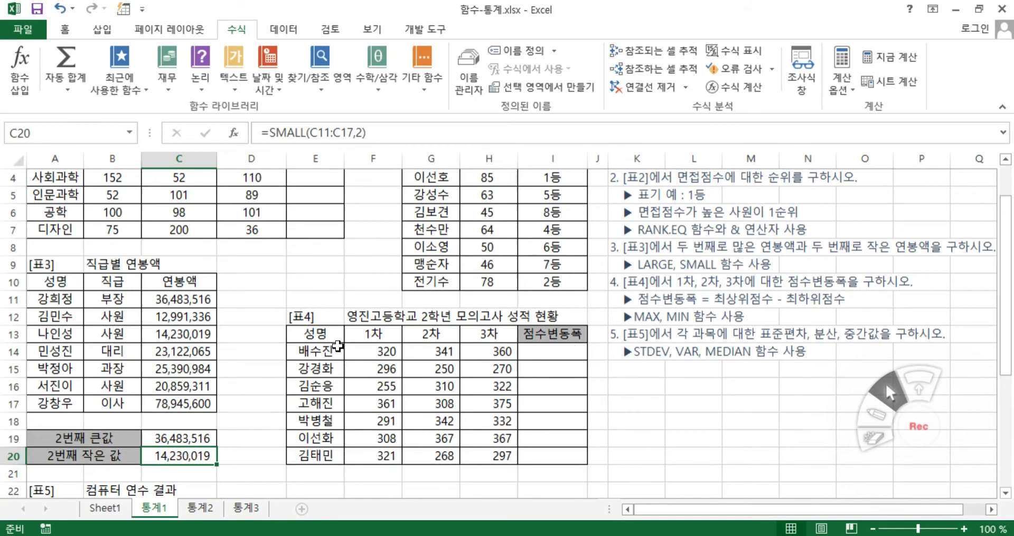
Start a MAX formula in cell I14 of the 점수변동폭 column and open its function arguments
left_click(551, 352)
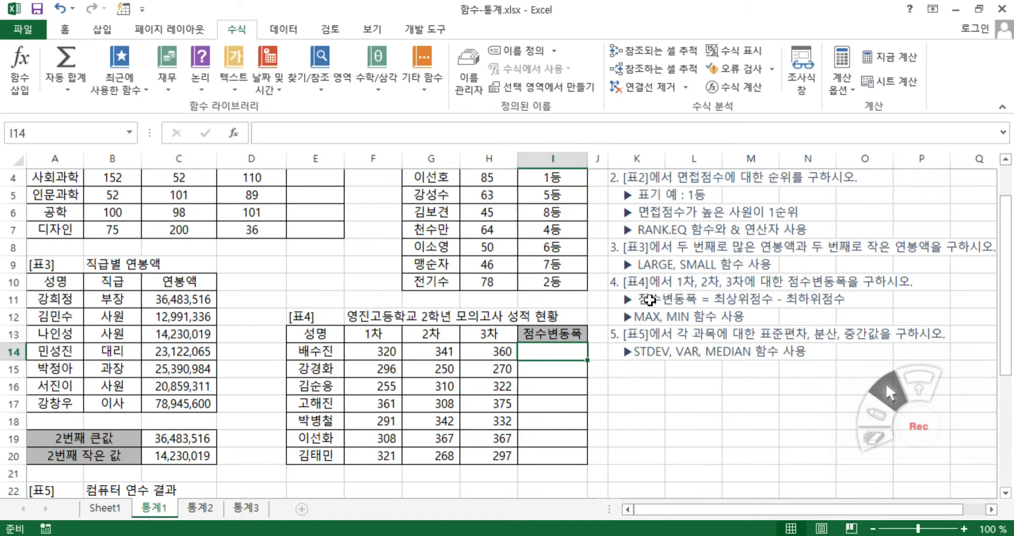
left_click_drag(351, 353, 475, 353)
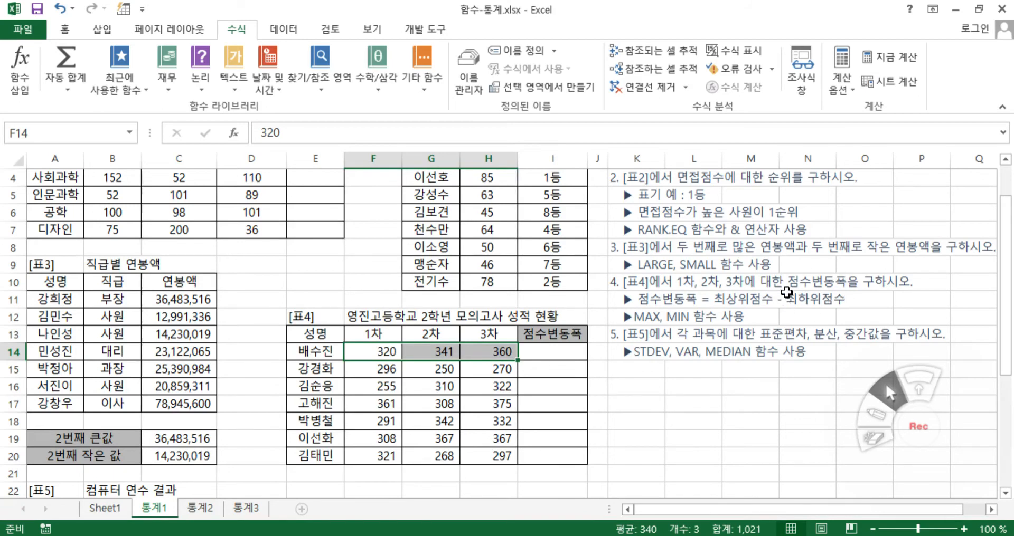
left_click(552, 351)
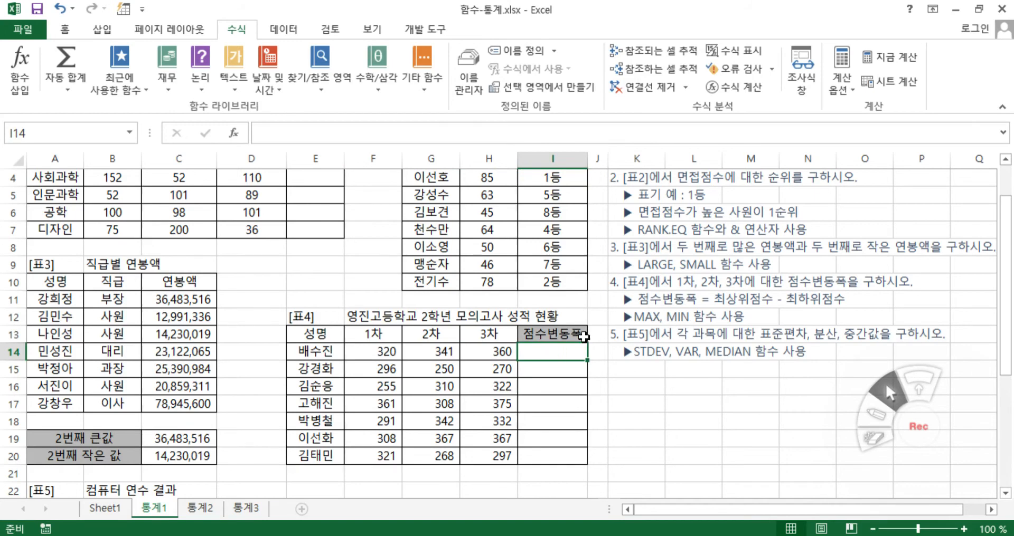
type("₩max")
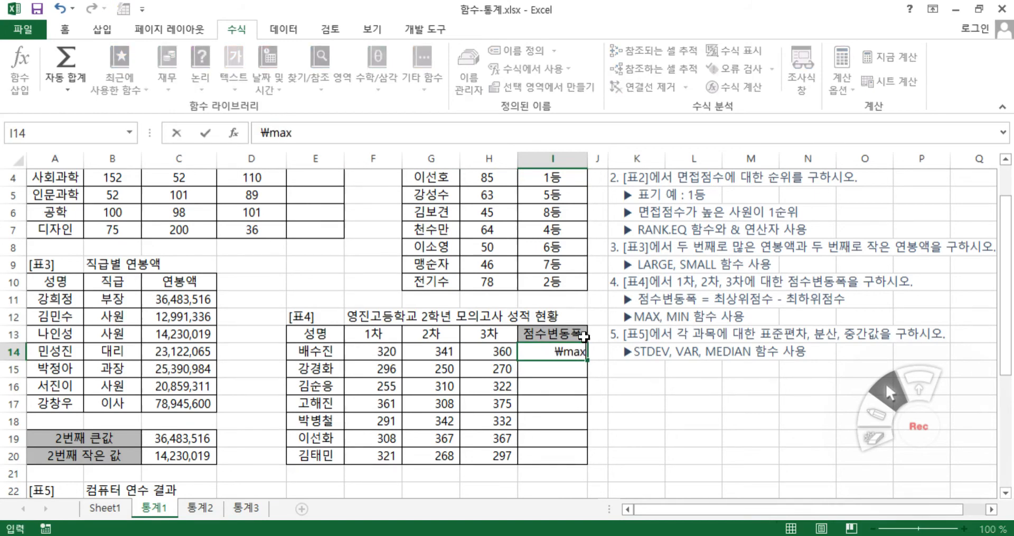
key("BackSpace")
key("BackSpace")
key("BackSpace")
key("BackSpace")
type("=ma")
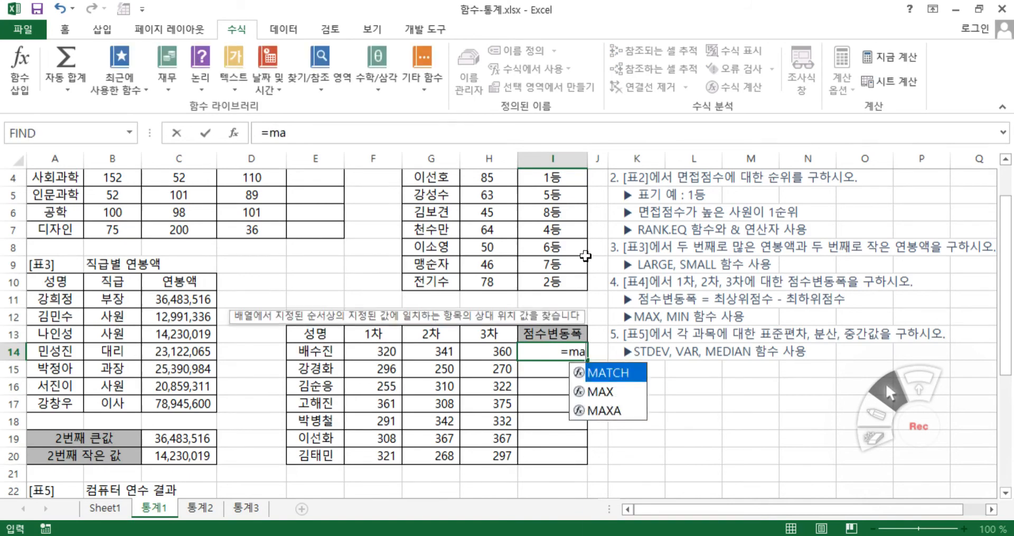
double_click(602, 391)
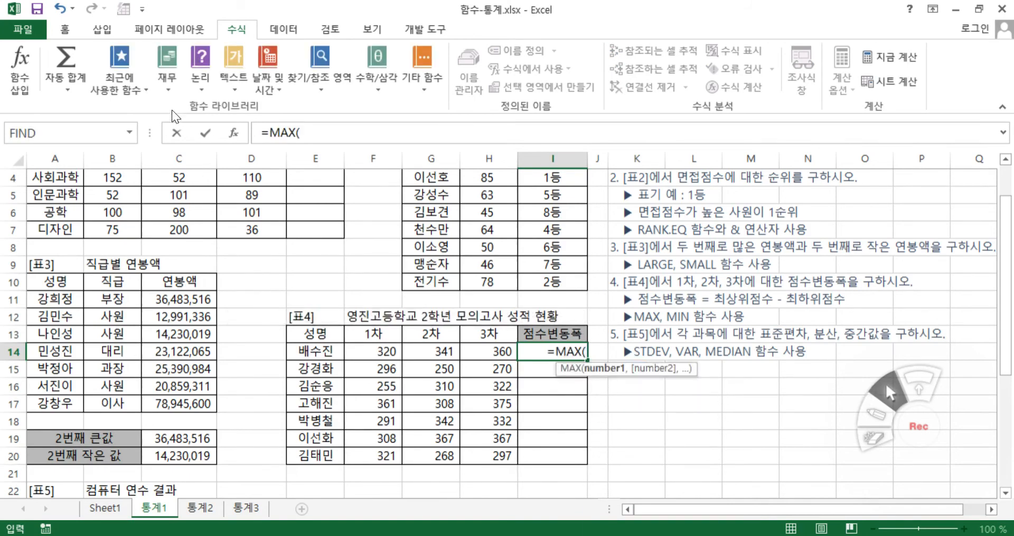
left_click(243, 133)
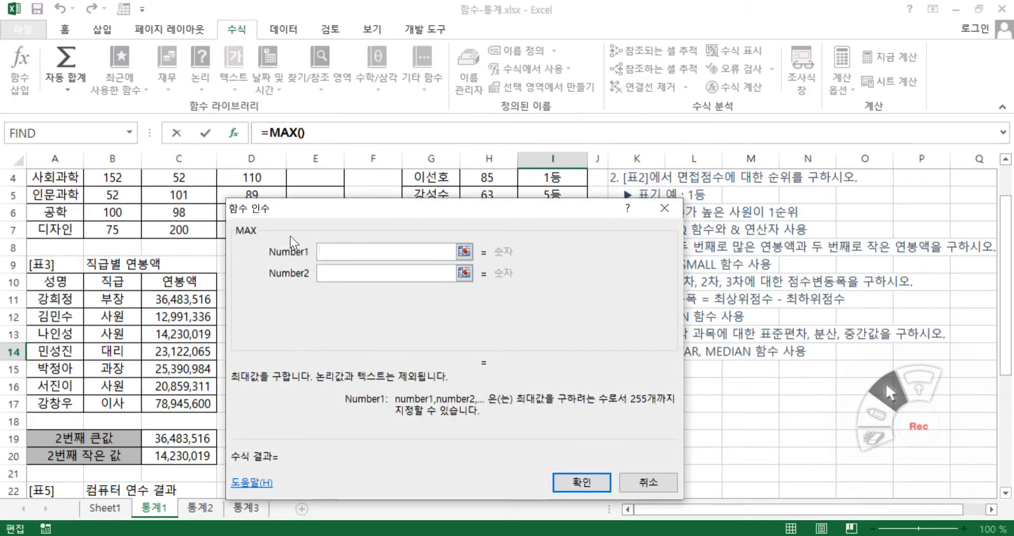
Complete the MAX formula in I14 with Number1 set to the three scores F14:H14
left_click_drag(369, 211, 748, 312)
left_click_drag(359, 354, 482, 356)
left_click_drag(693, 309, 352, 195)
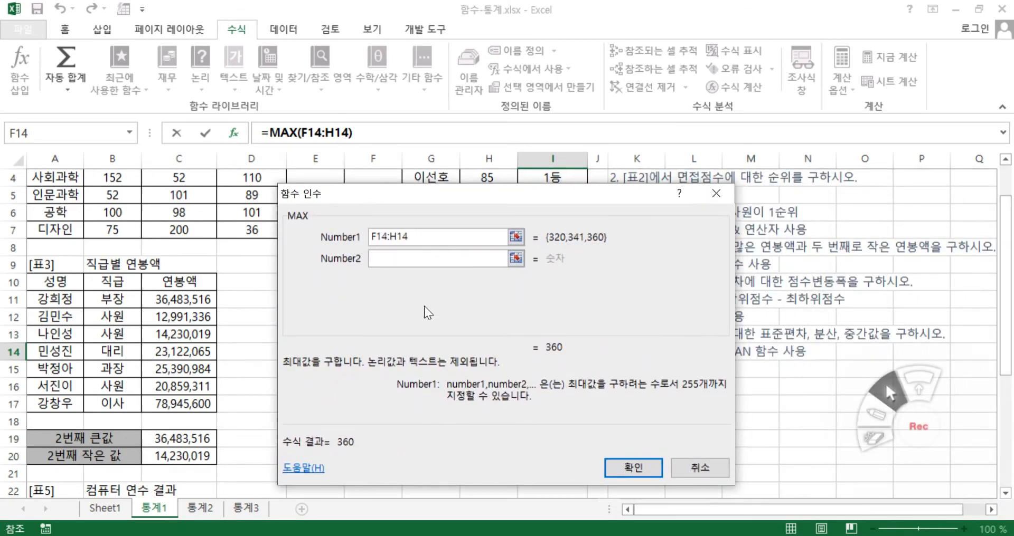
left_click_drag(409, 237, 362, 235)
left_click(413, 237)
left_click(635, 469)
left_click(639, 466)
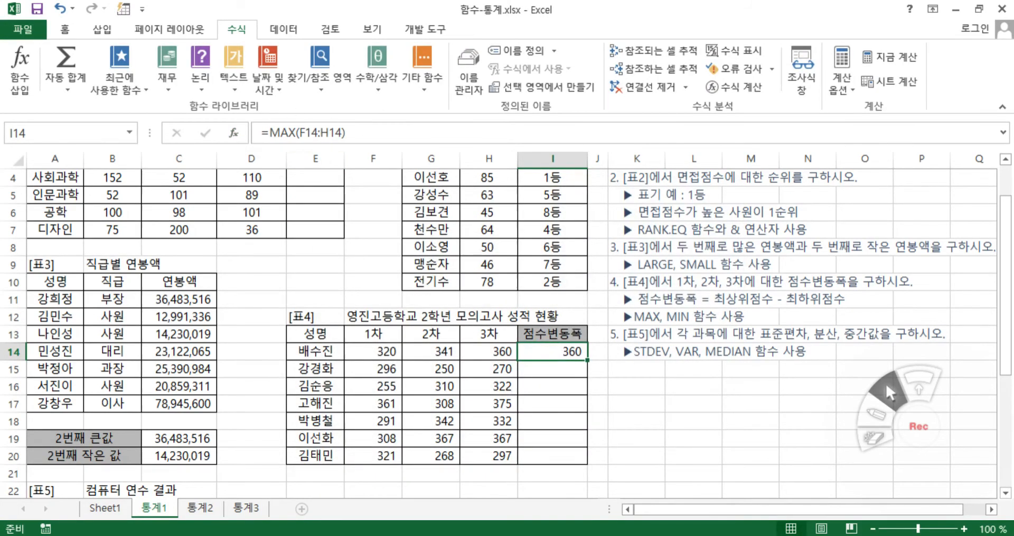
Extend the formula in I14 to =MAX(F14:H14)-MIN(F14:H14)
left_click(349, 133)
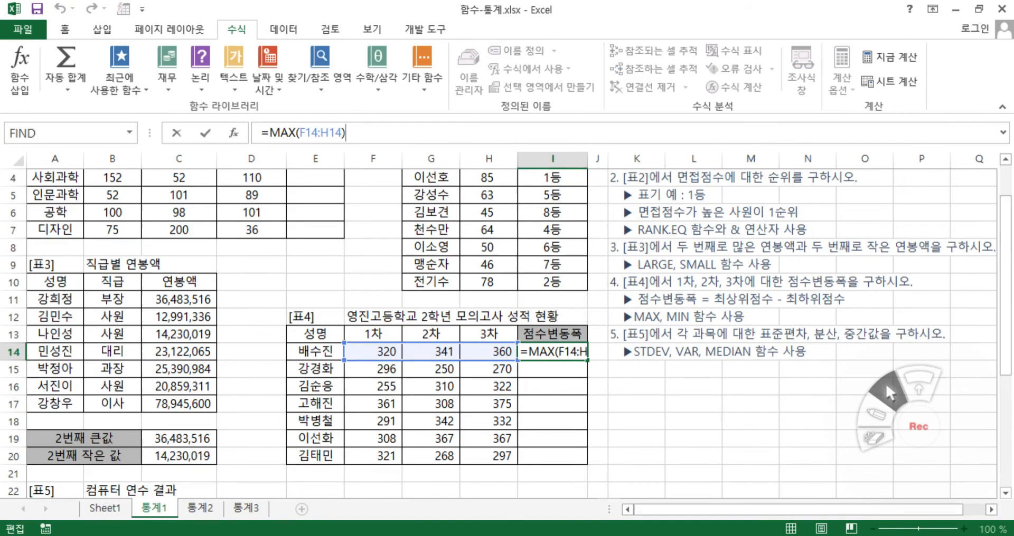
type("=-")
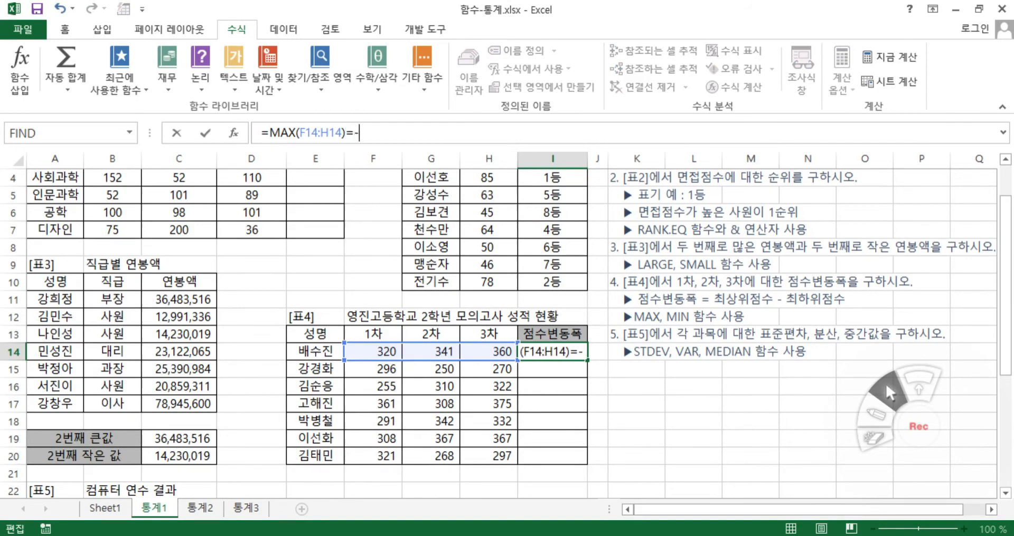
key("BackSpace")
key("BackSpace")
type("-mi")
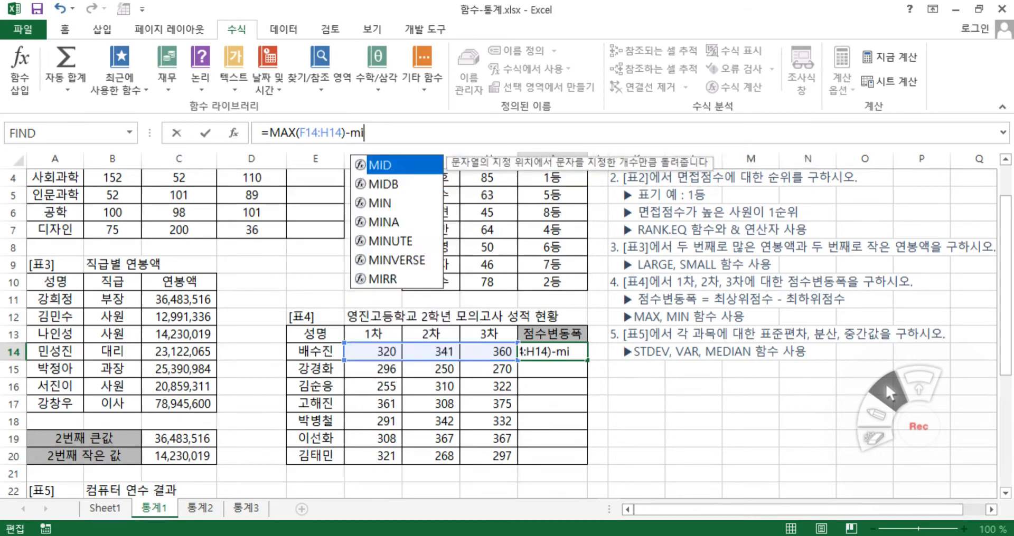
double_click(387, 201)
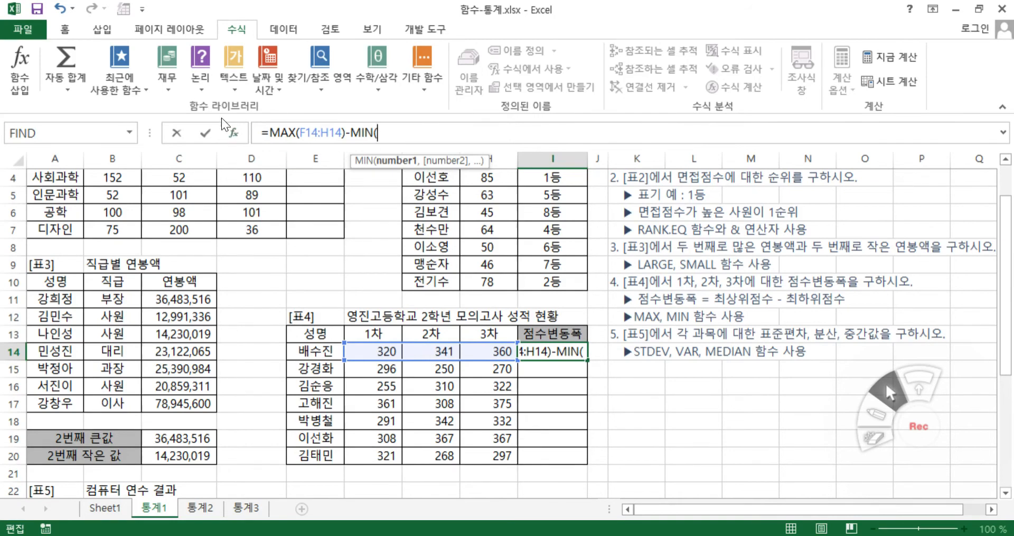
left_click_drag(364, 351, 483, 354)
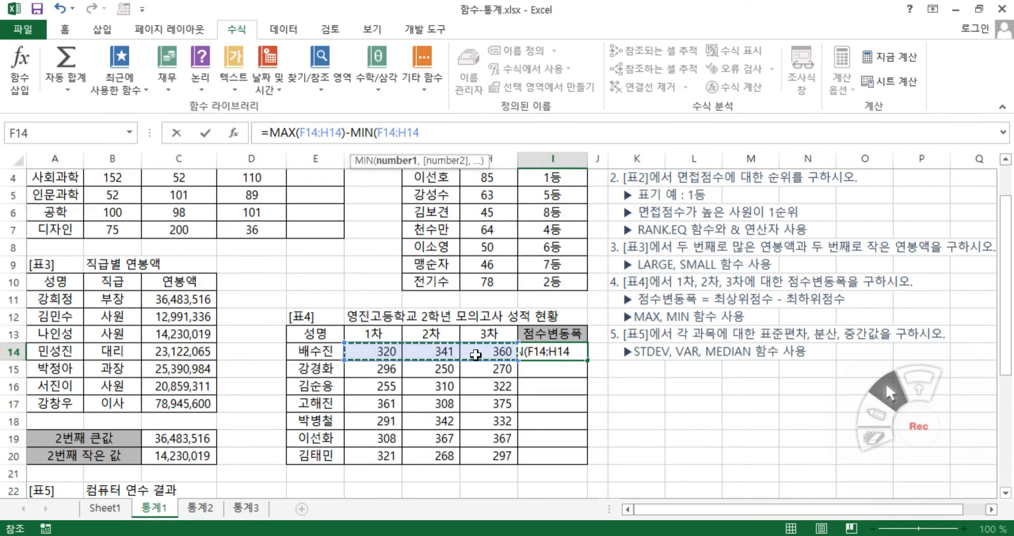
type(")")
left_click(423, 133)
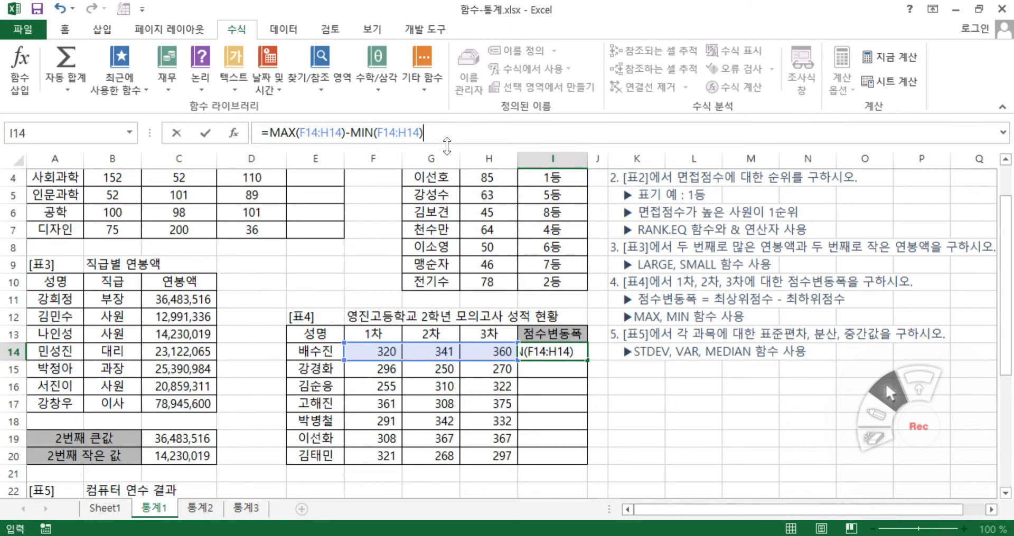
key("Return")
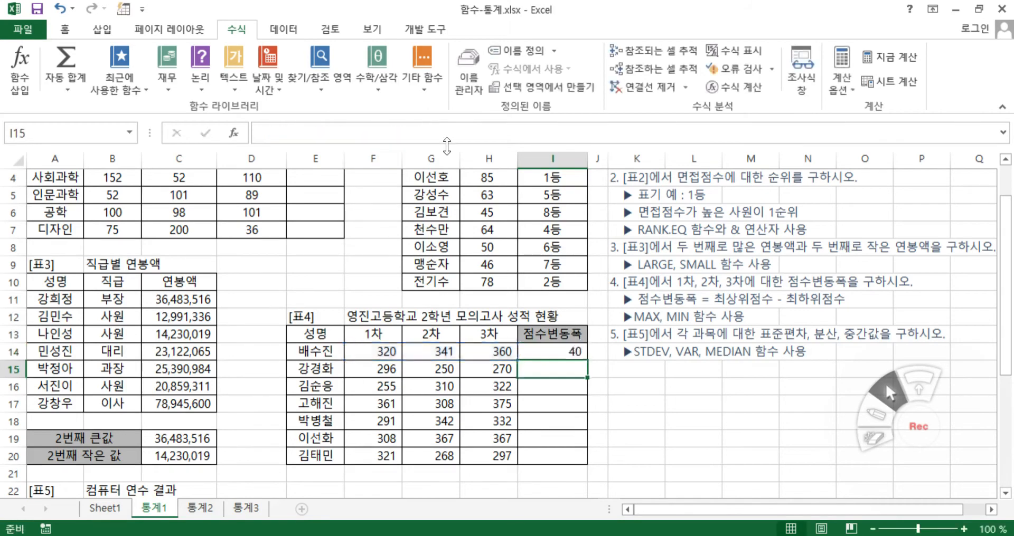
Copy the score range formula from I14 down the 점수변동폭 column to I20
left_click(583, 354)
left_click_drag(571, 447, 573, 458)
left_click(621, 390)
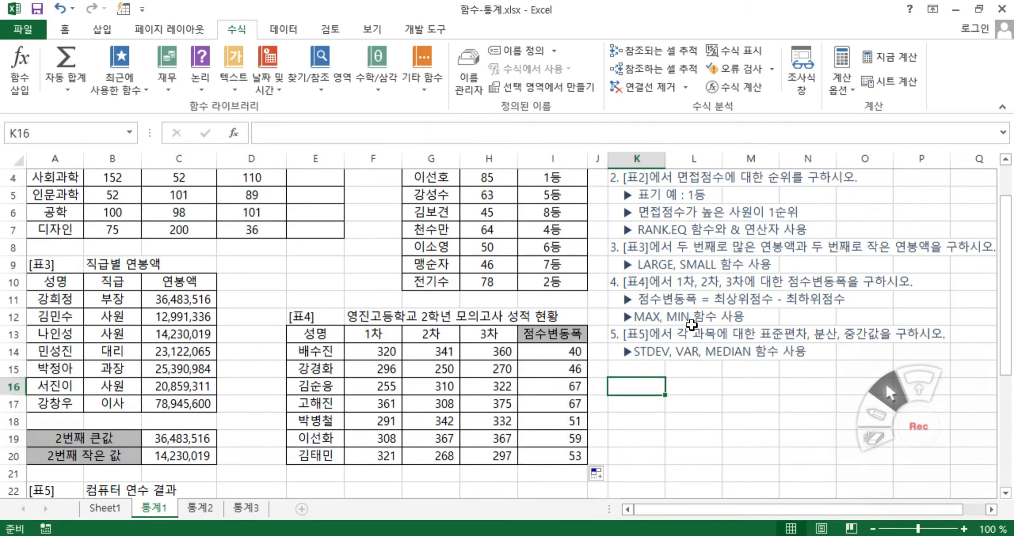
Read the exercise 5 instructions and start a formula in B30 of the 표준편차 row with =std
scroll(444, 425, "down", 1)
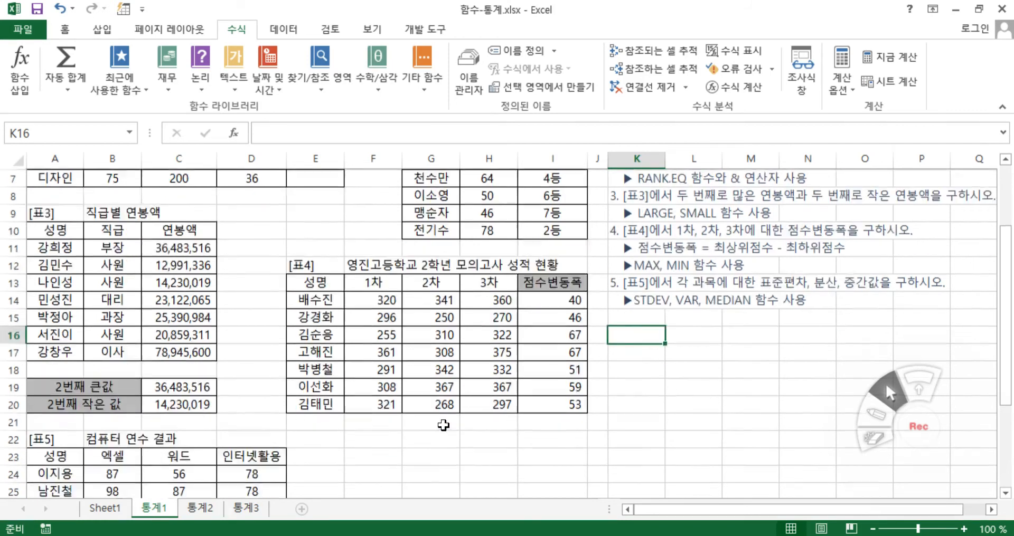
scroll(443, 425, "down", 3)
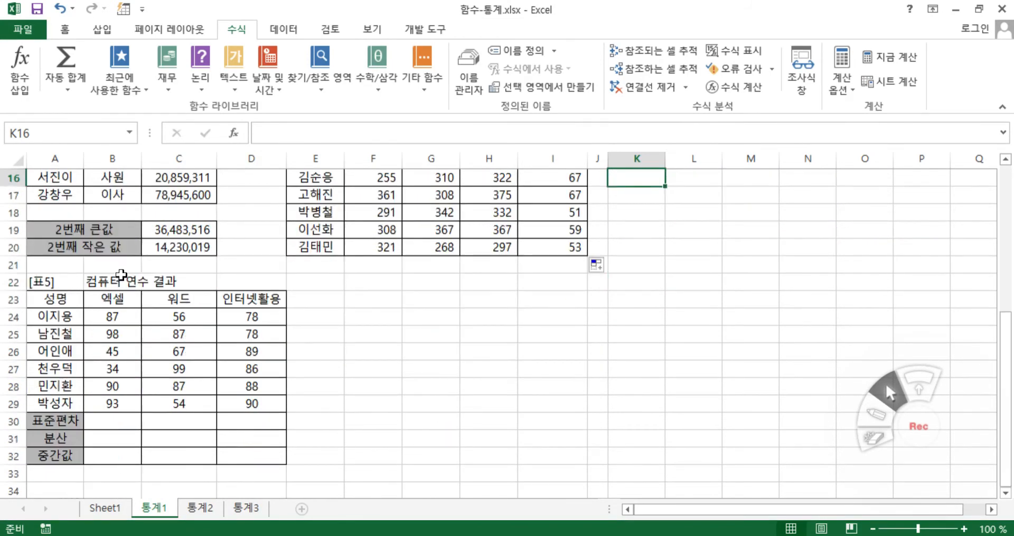
scroll(534, 398, "up", 2)
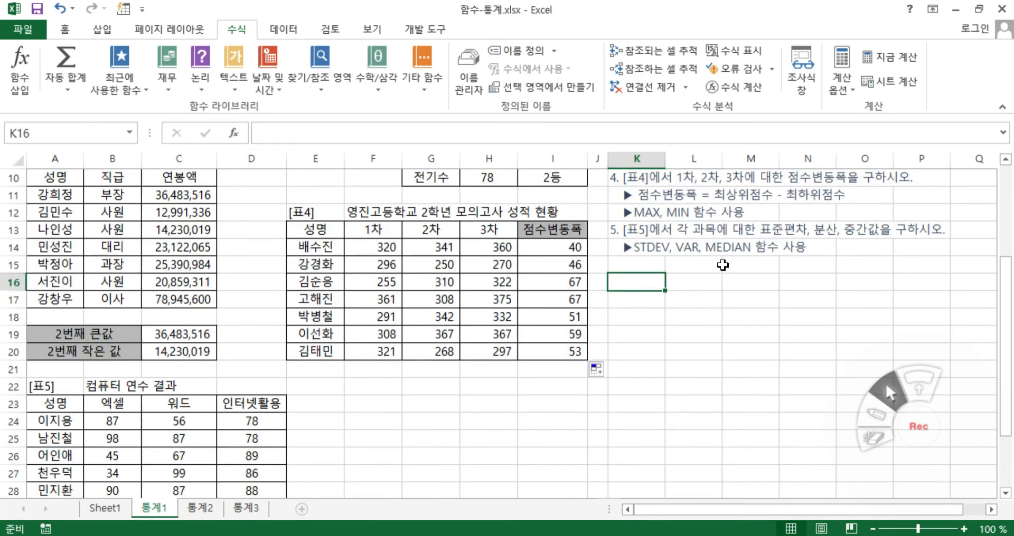
scroll(193, 459, "down", 2)
scroll(408, 448, "up", 2)
scroll(389, 399, "down", 2)
left_click(133, 420)
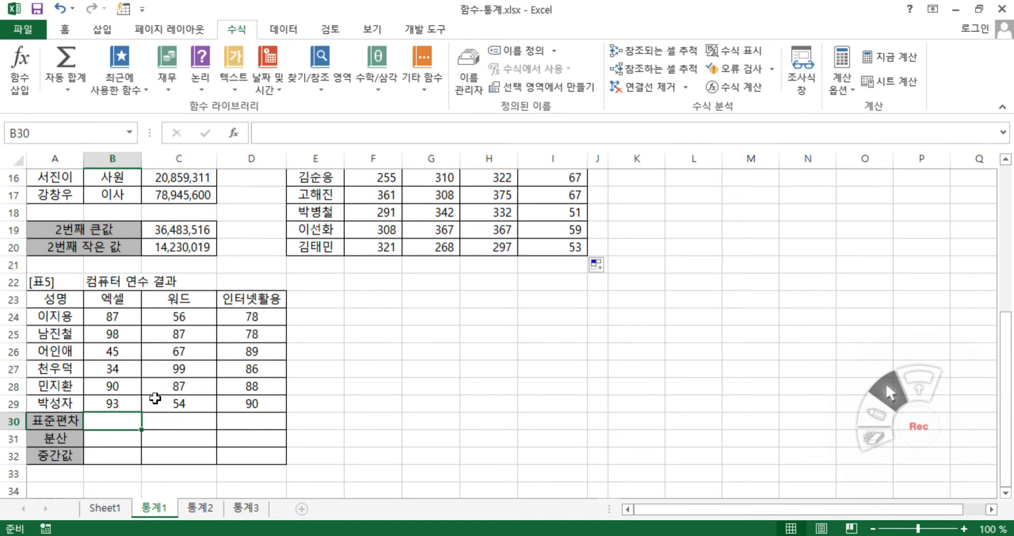
type("=s")
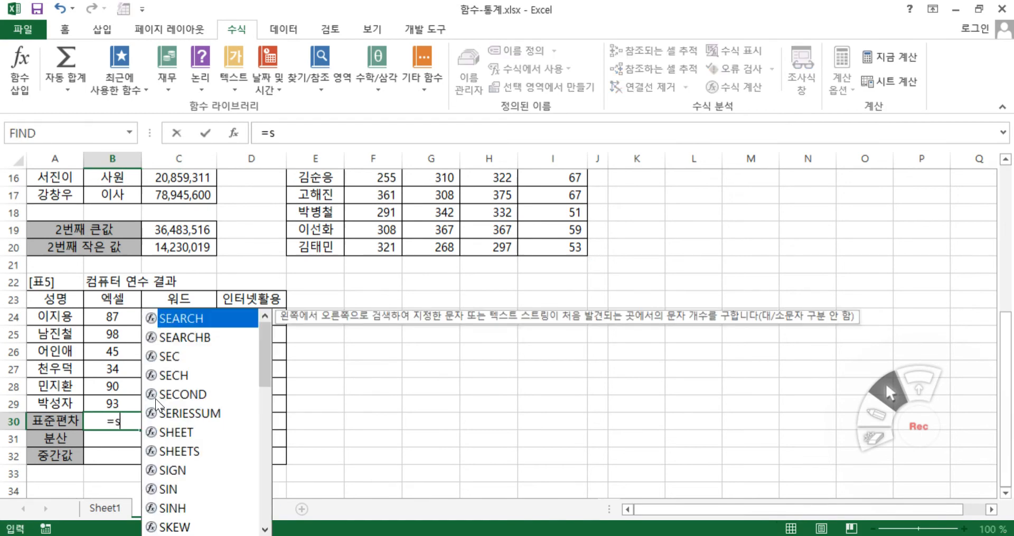
type("td")
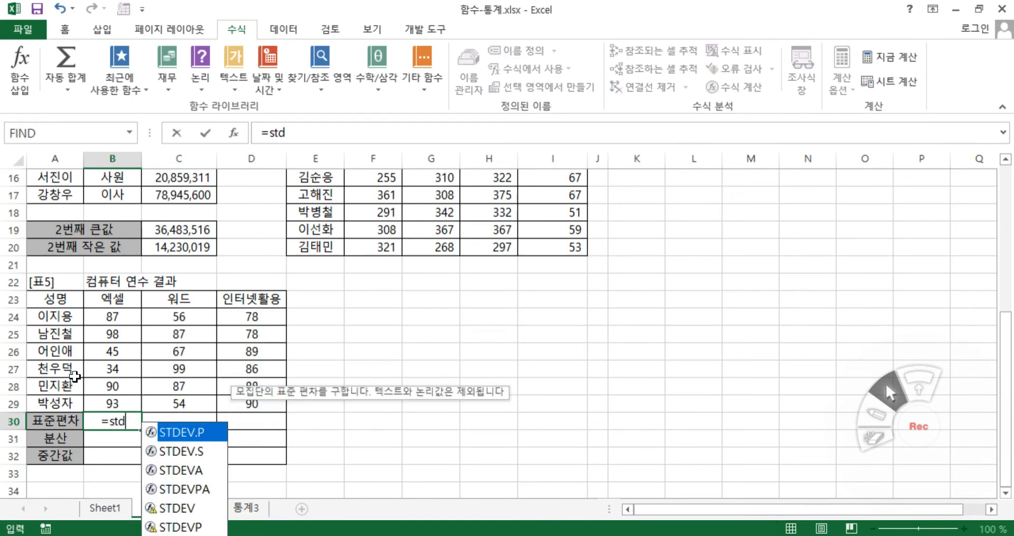
Compare the descriptions of the suggested functions STDEV, STDEV.S and STDEV.P
left_click(174, 510)
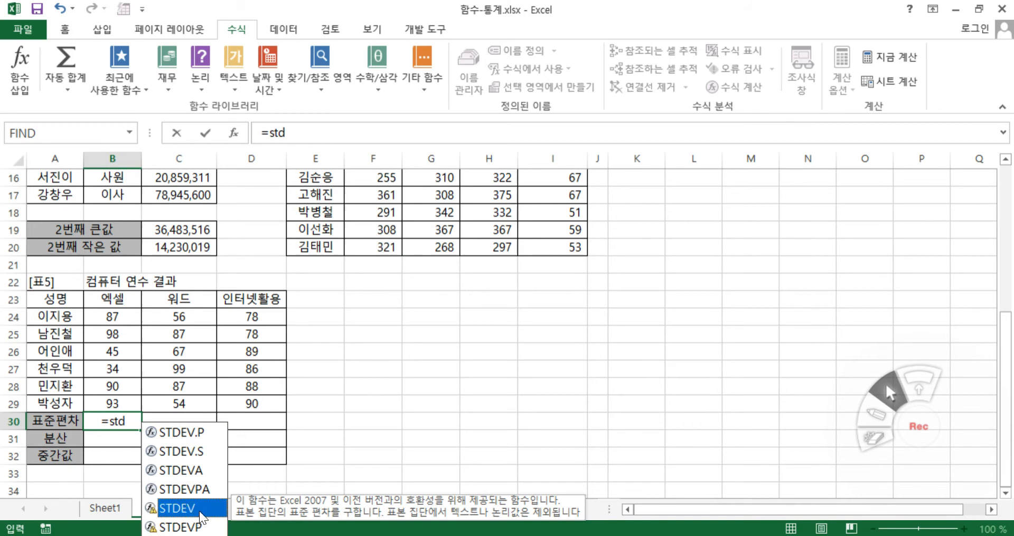
left_click(196, 449)
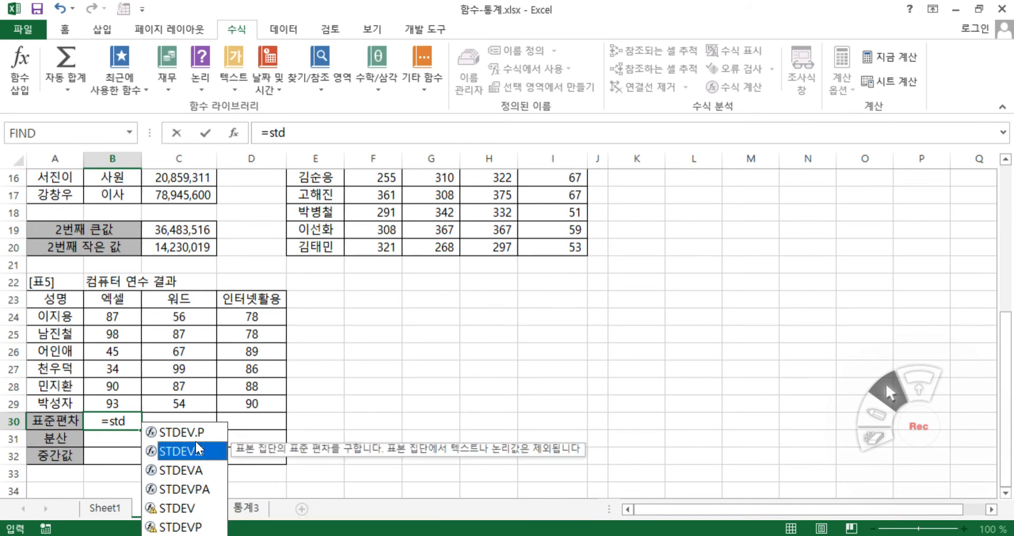
left_click(198, 430)
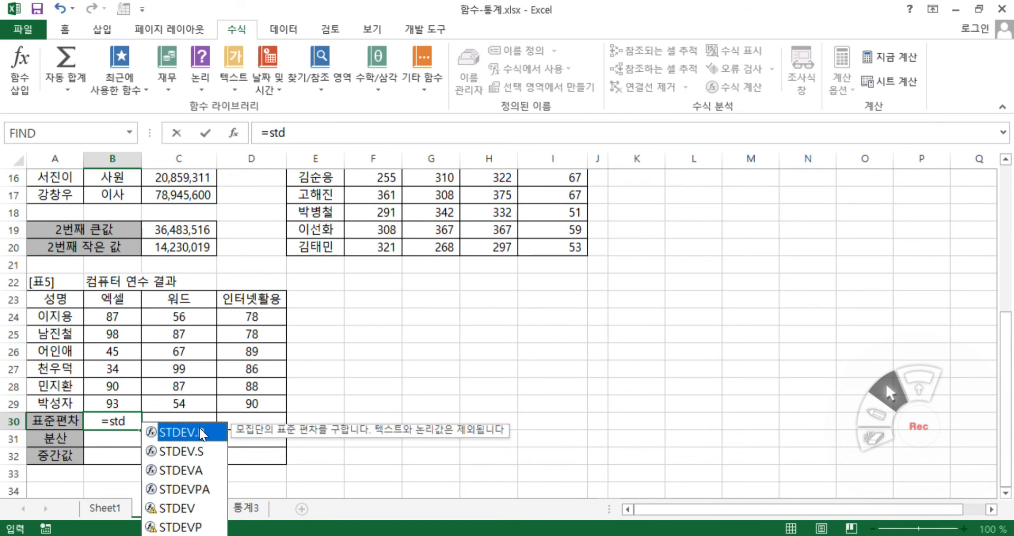
left_click(179, 509)
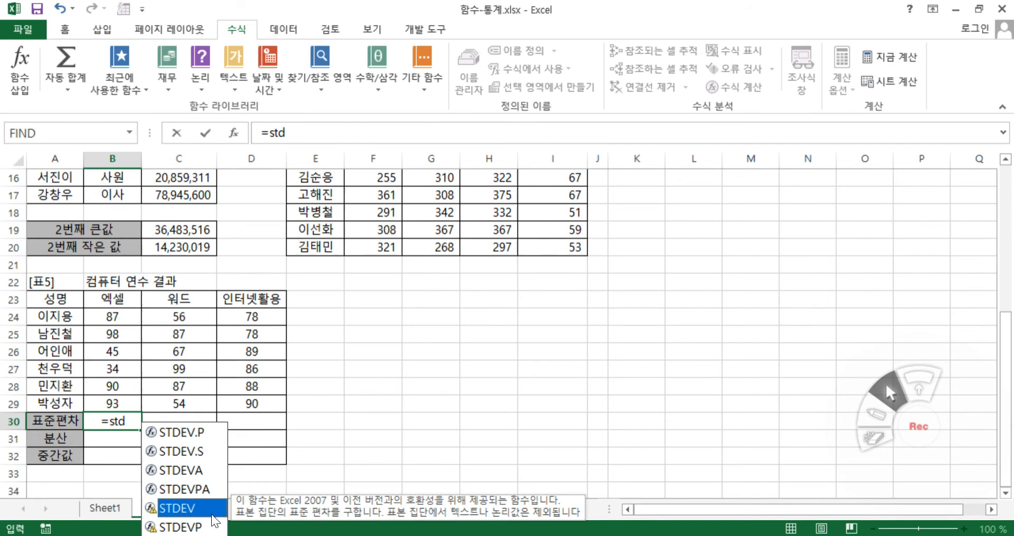
left_click(186, 449)
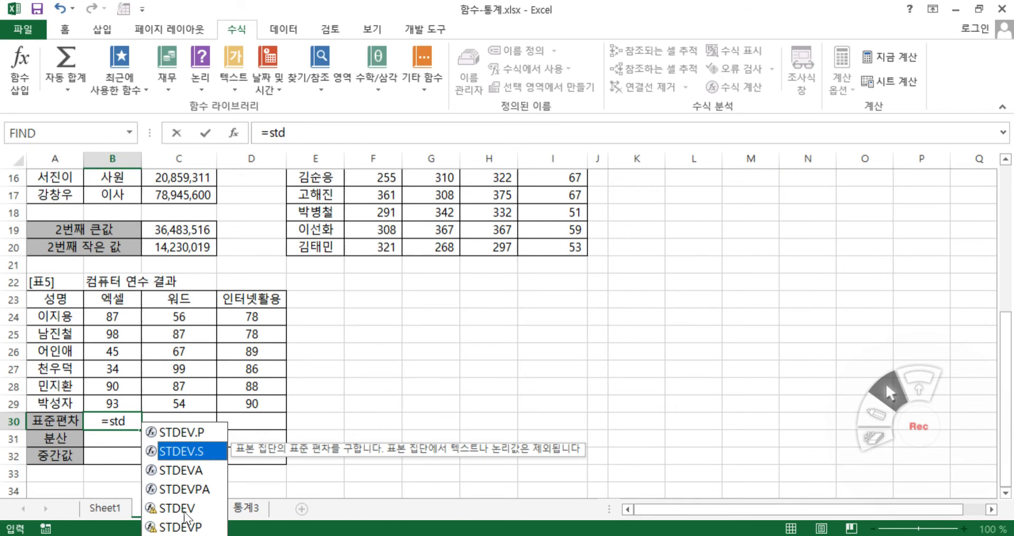
Complete B30 as a STDEV.S formula with Number1 set to B24:B29 and copy it across to D30
double_click(200, 452)
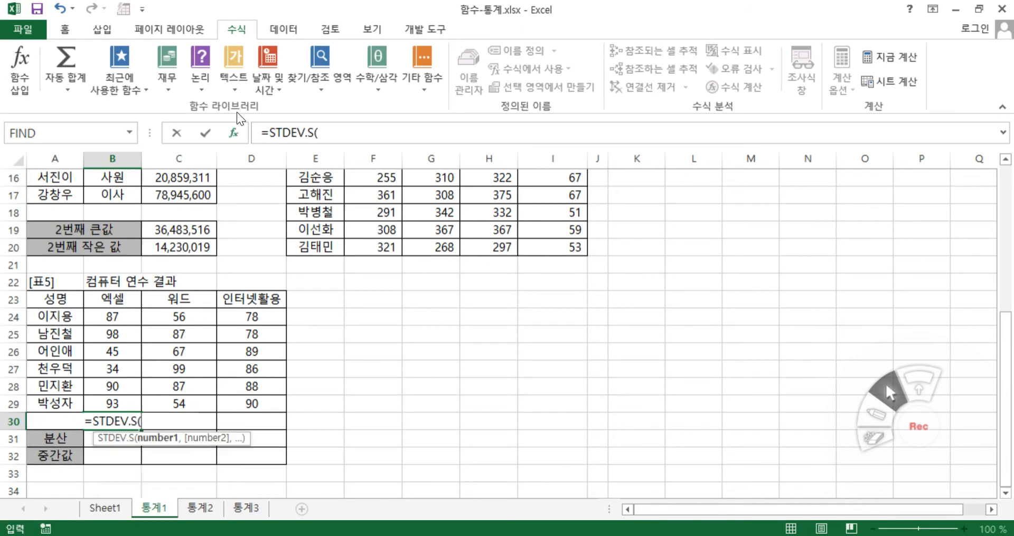
left_click(231, 132)
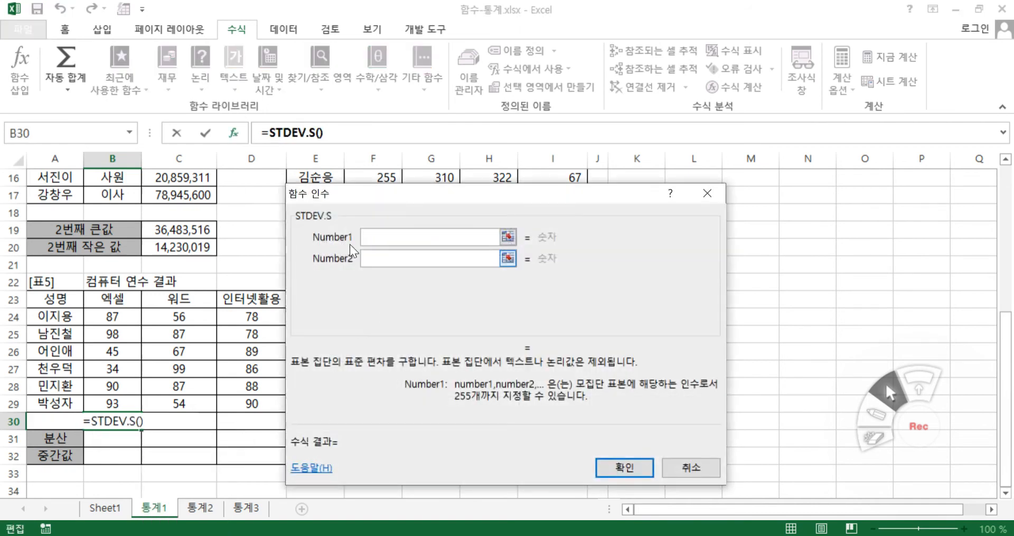
left_click_drag(112, 317, 111, 404)
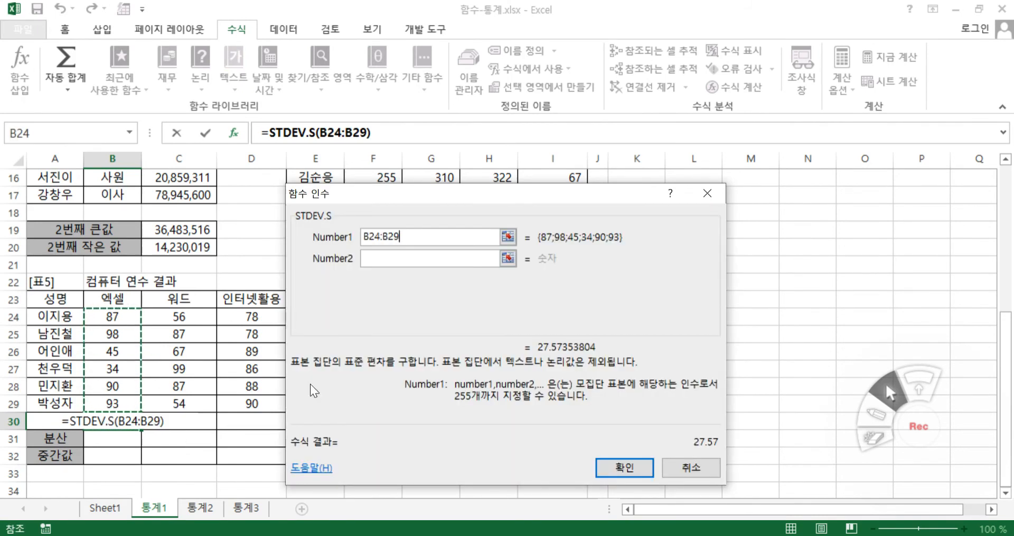
left_click(624, 467)
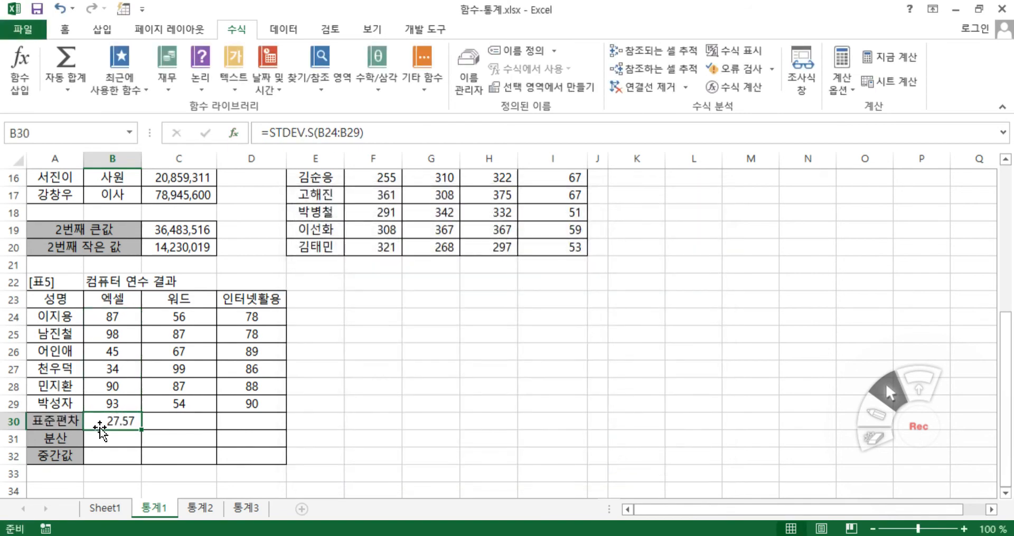
left_click_drag(143, 432, 270, 422)
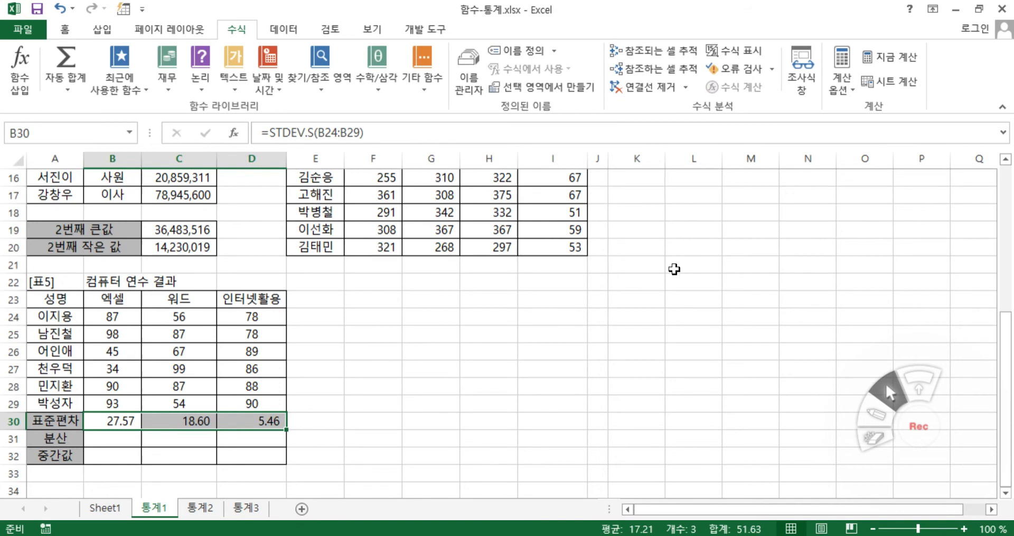
Start a VAR.S formula in cell B31 of the 분산 row, comparing it with the VAR function's description
scroll(675, 267, "up", 2)
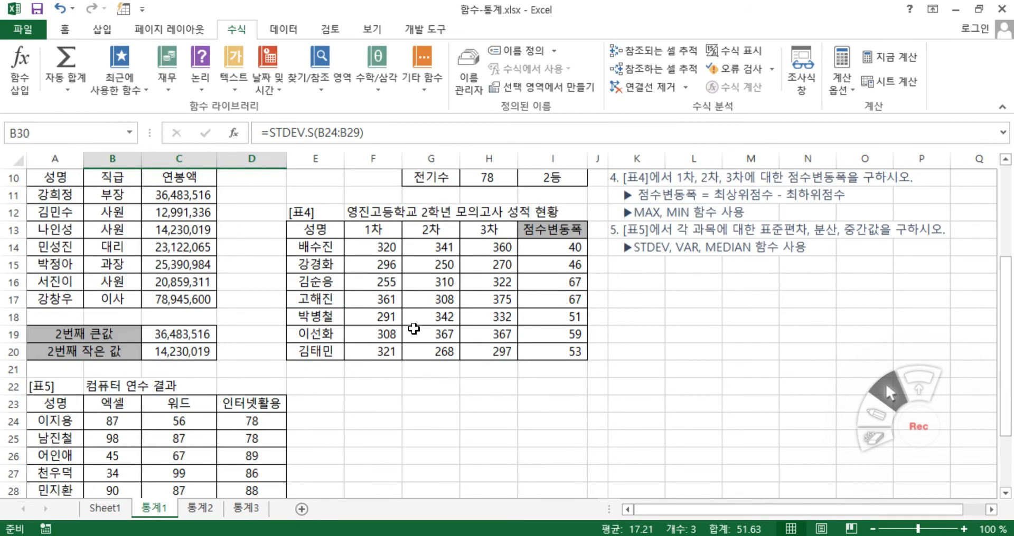
scroll(325, 376, "down", 2)
left_click(95, 441)
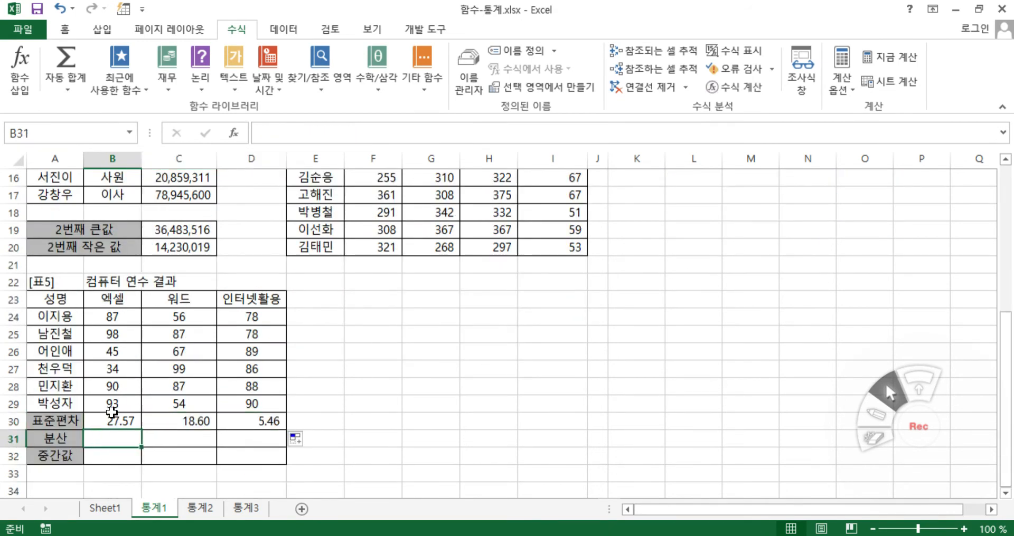
type("=va")
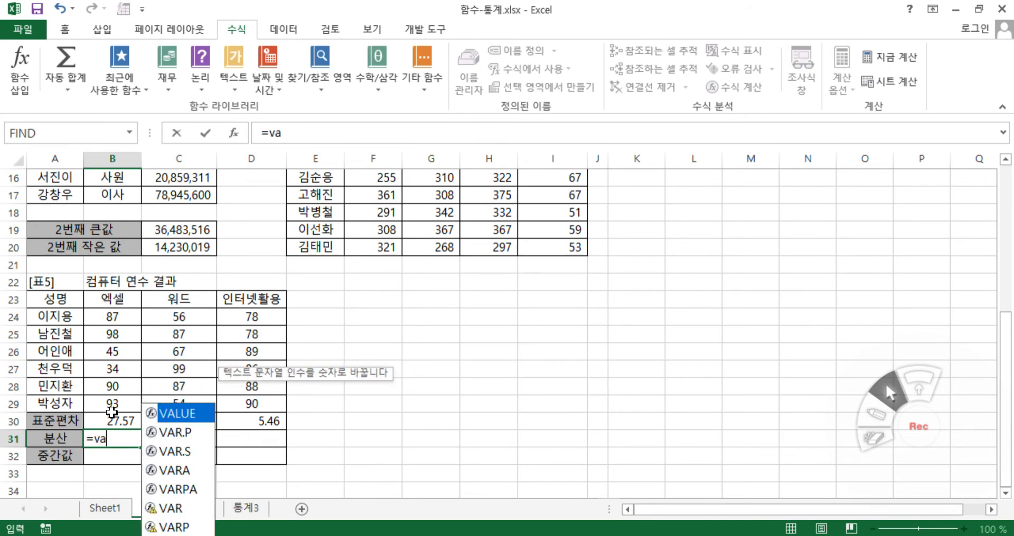
left_click(183, 512)
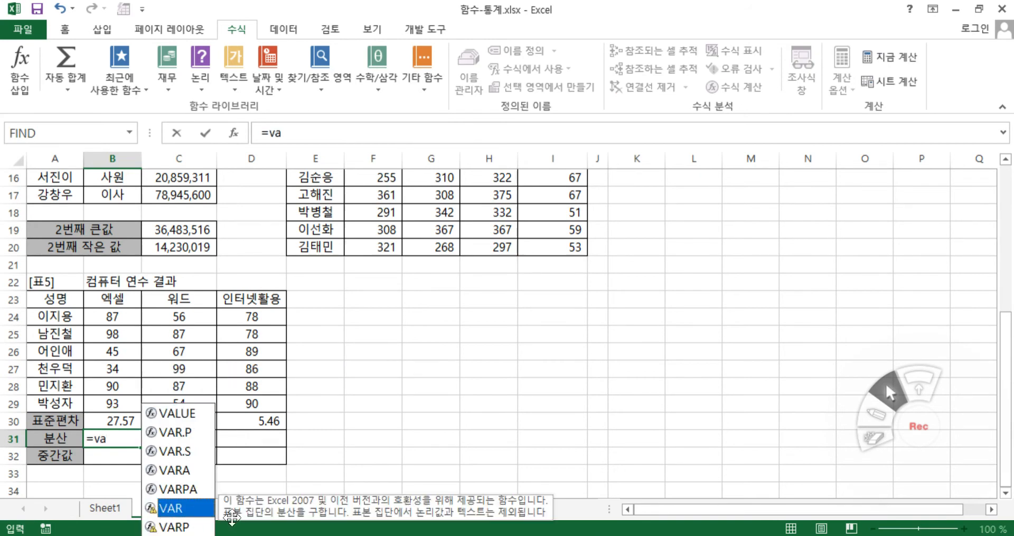
left_click(178, 450)
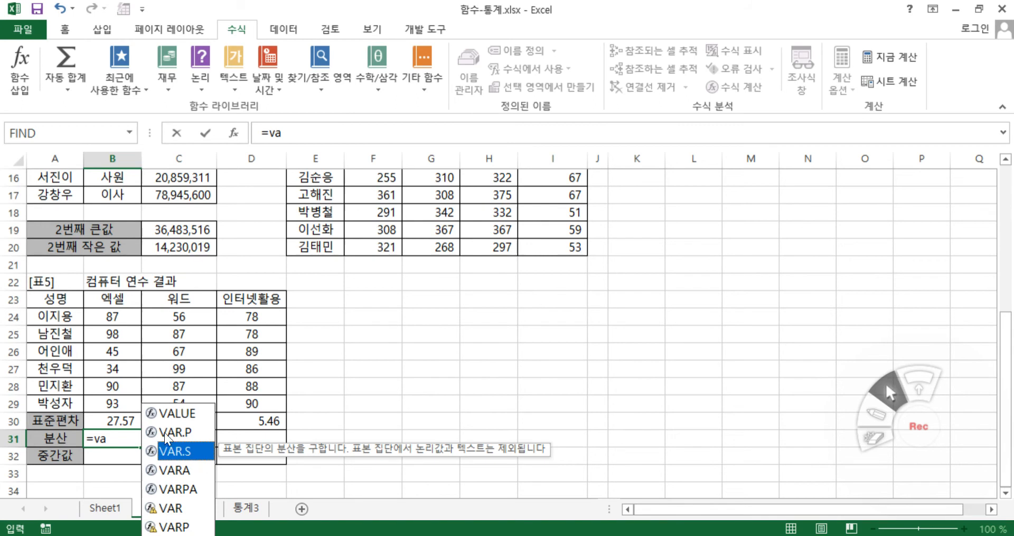
double_click(185, 452)
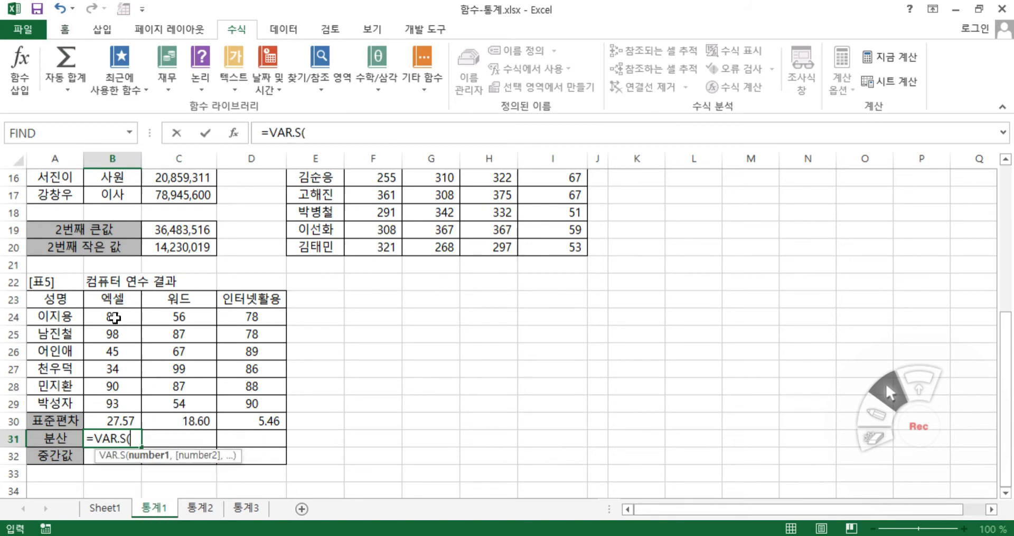
Complete the VAR.S formula in B31 with the range B24:B29 and copy it across to D31
left_click_drag(112, 317, 114, 404)
key("Return")
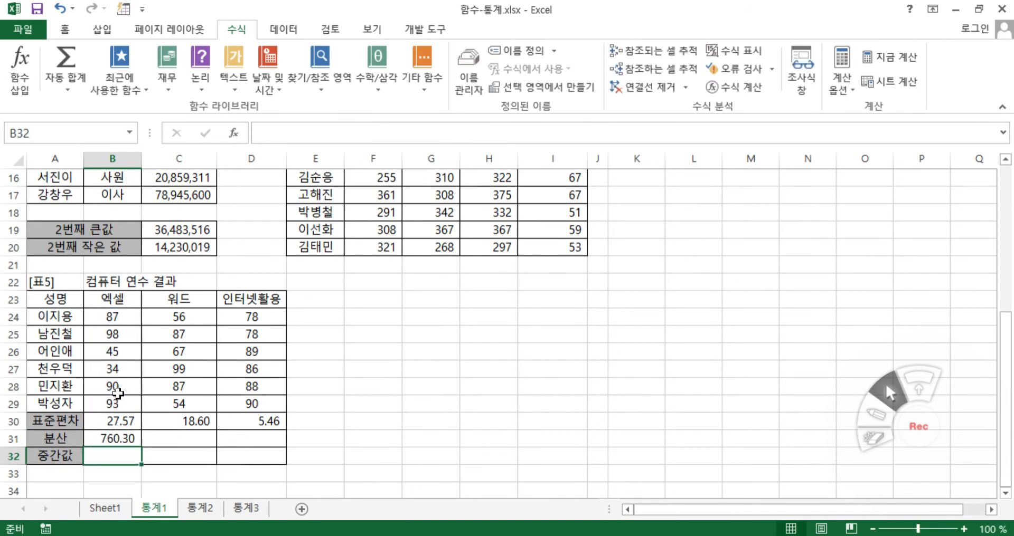
left_click(137, 440)
left_click_drag(143, 449, 267, 446)
Start a MEDIAN formula in cell B32 of the 중간값 row and open its function arguments
left_click(114, 457)
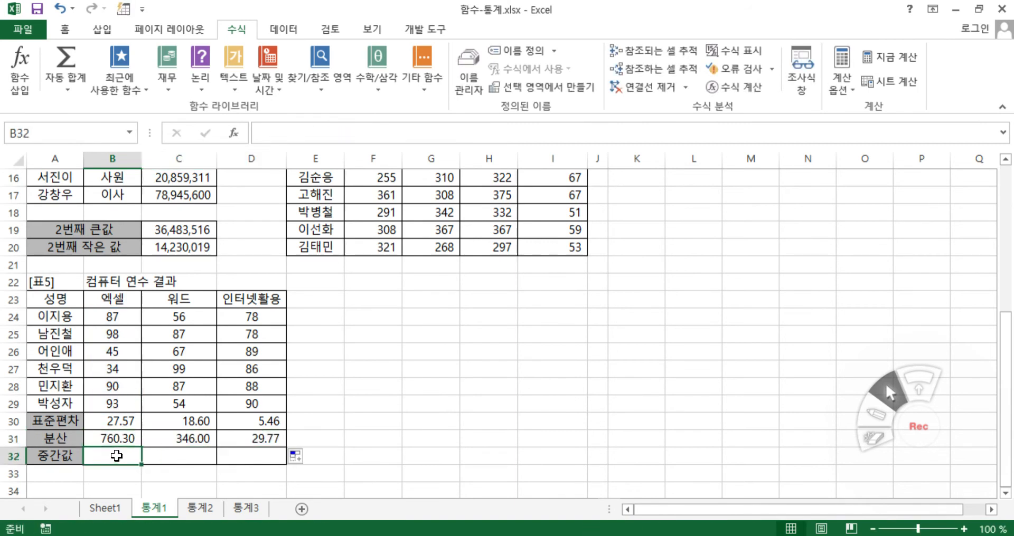
type("=med")
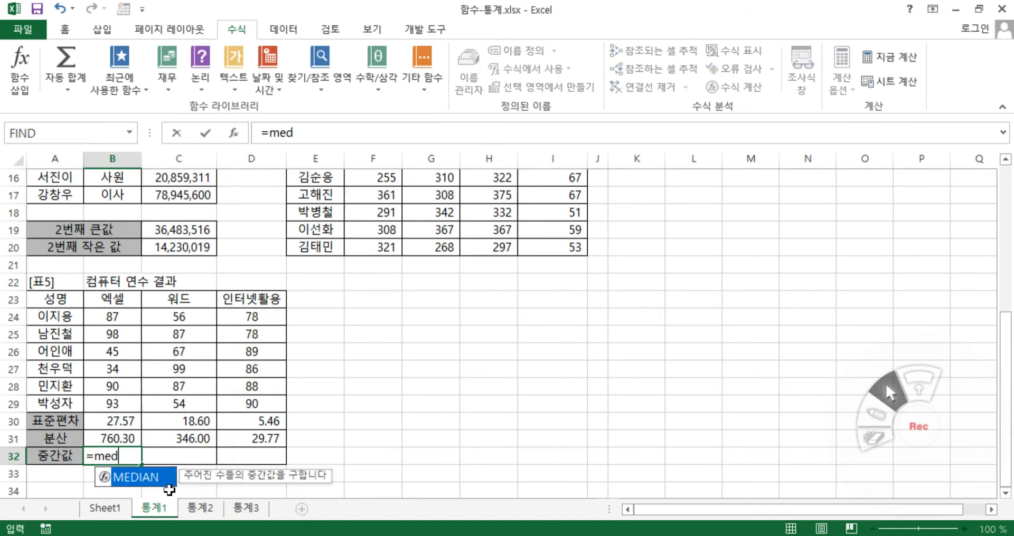
double_click(160, 477)
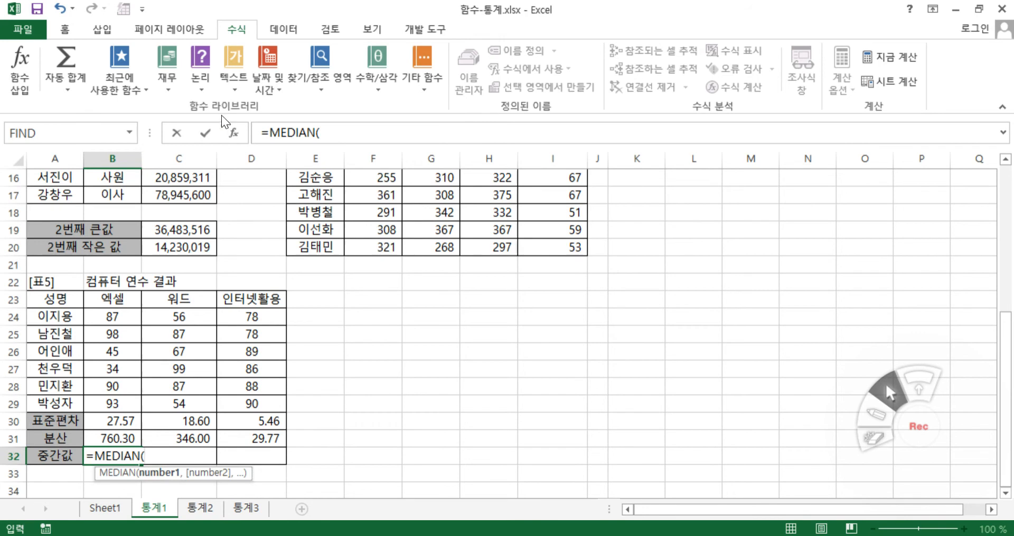
left_click(234, 132)
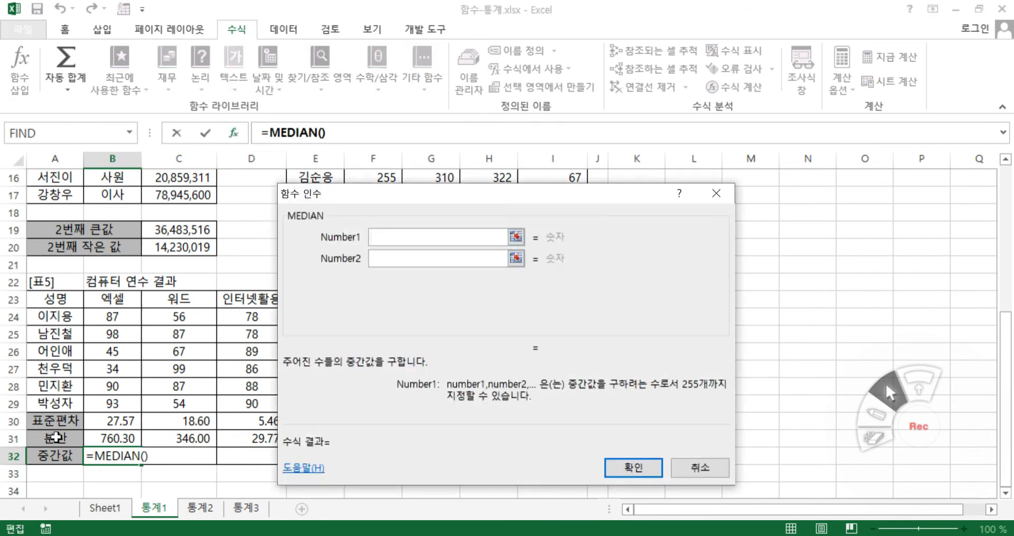
Complete the MEDIAN formula in B32 with the range B24:B29 and copy it across to D32
left_click_drag(112, 316, 117, 400)
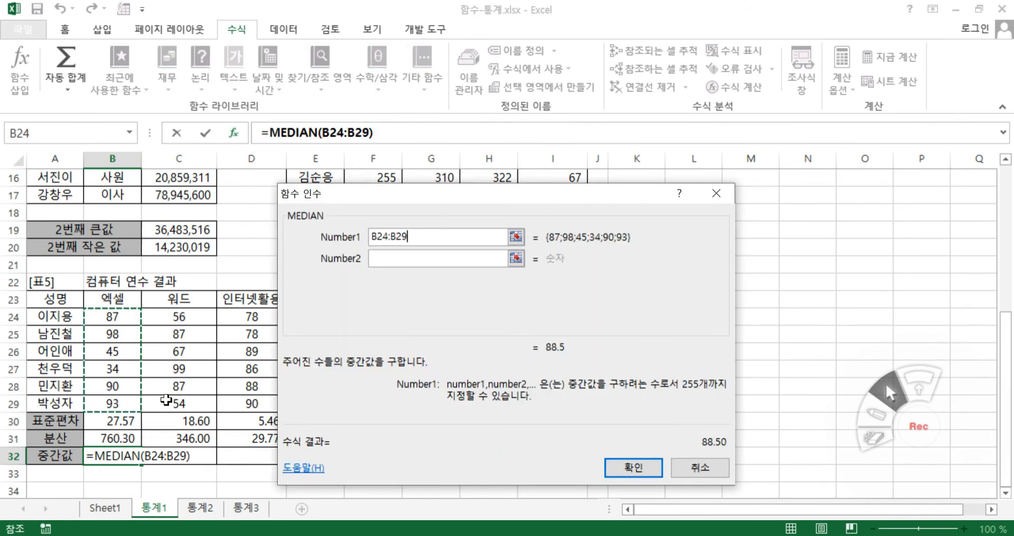
left_click(631, 468)
left_click_drag(142, 466, 267, 466)
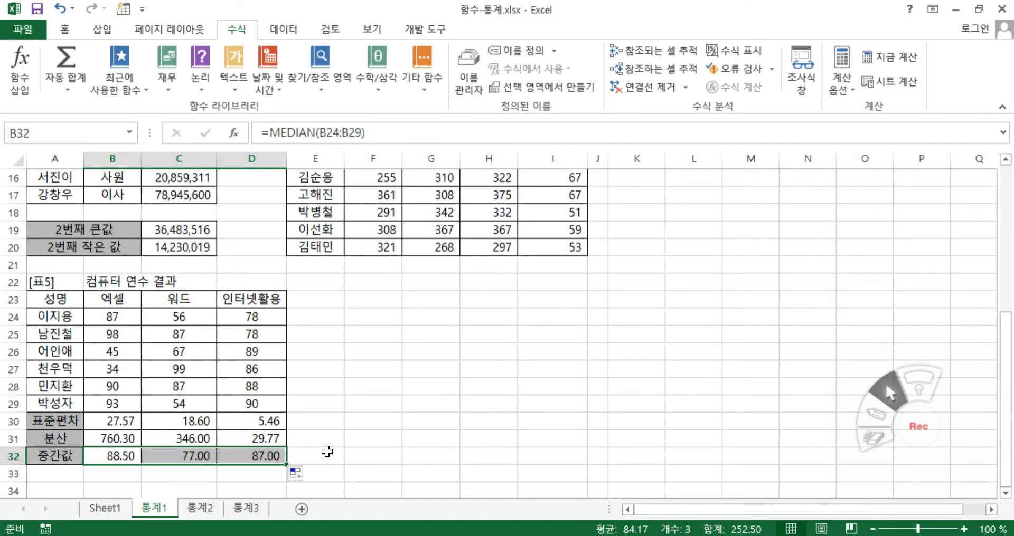
left_click(393, 417)
Start a ROUND formula in cell E3 of the 평균 column in 표1 and open its function arguments
scroll(533, 402, "up", 5)
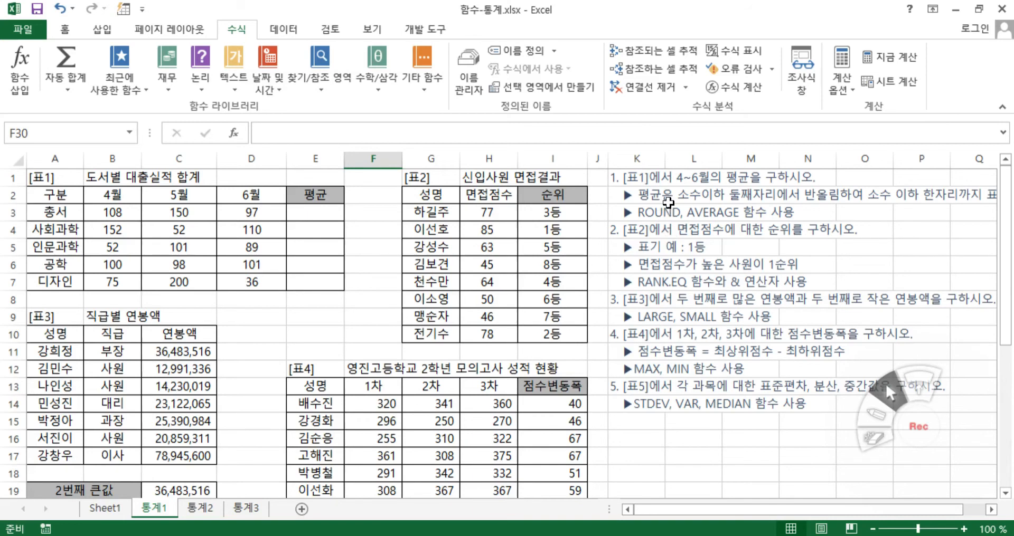
left_click_drag(100, 211, 242, 206)
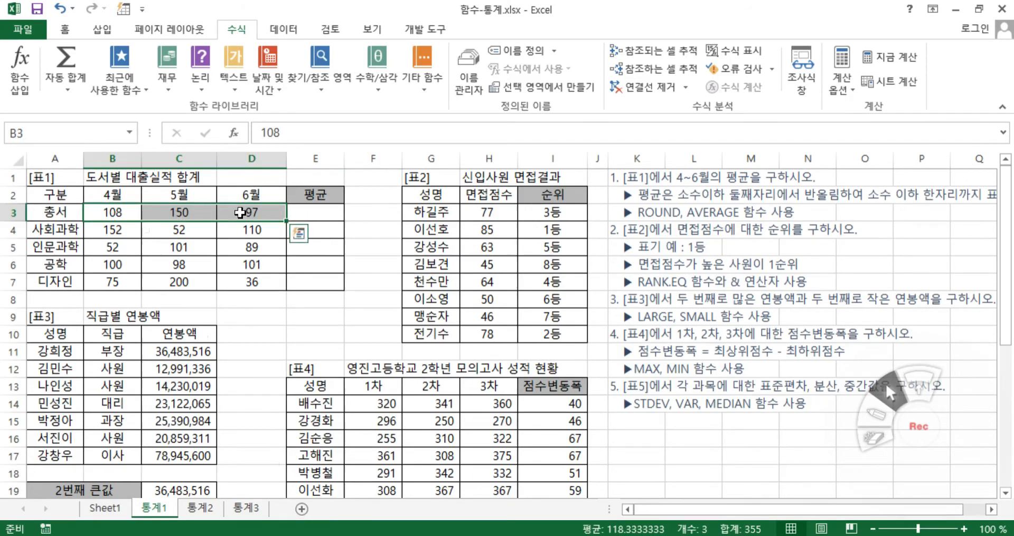
left_click(319, 212)
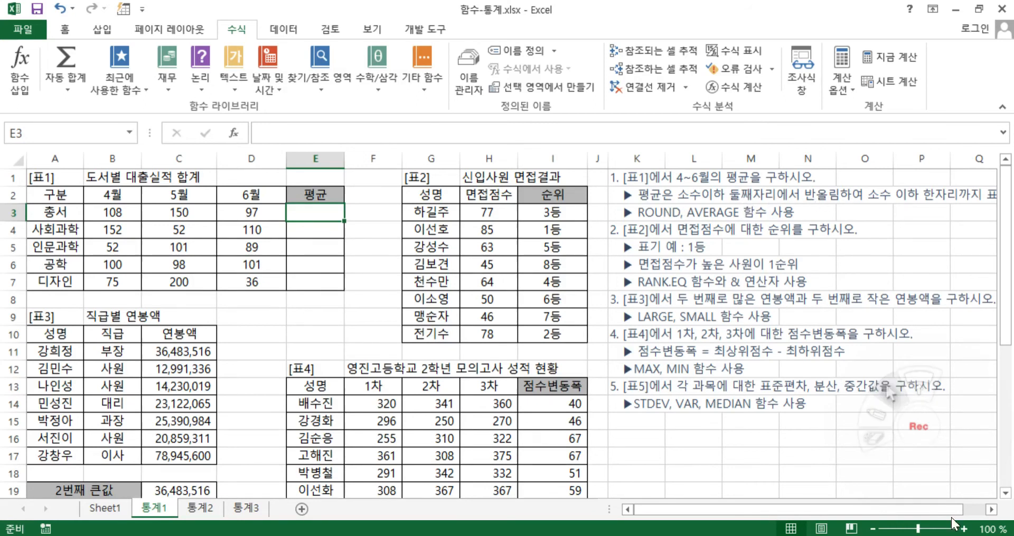
double_click(991, 510)
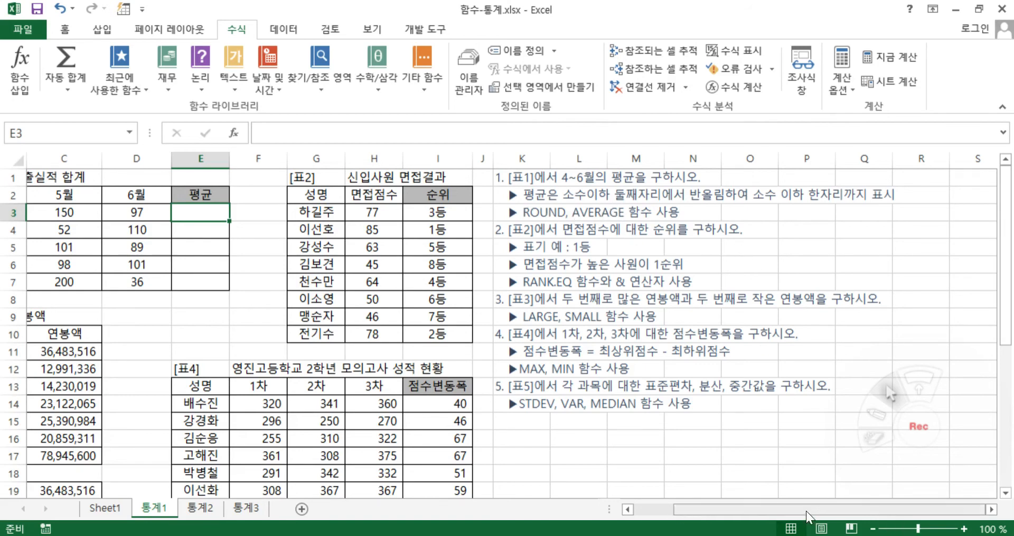
left_click_drag(797, 508, 748, 511)
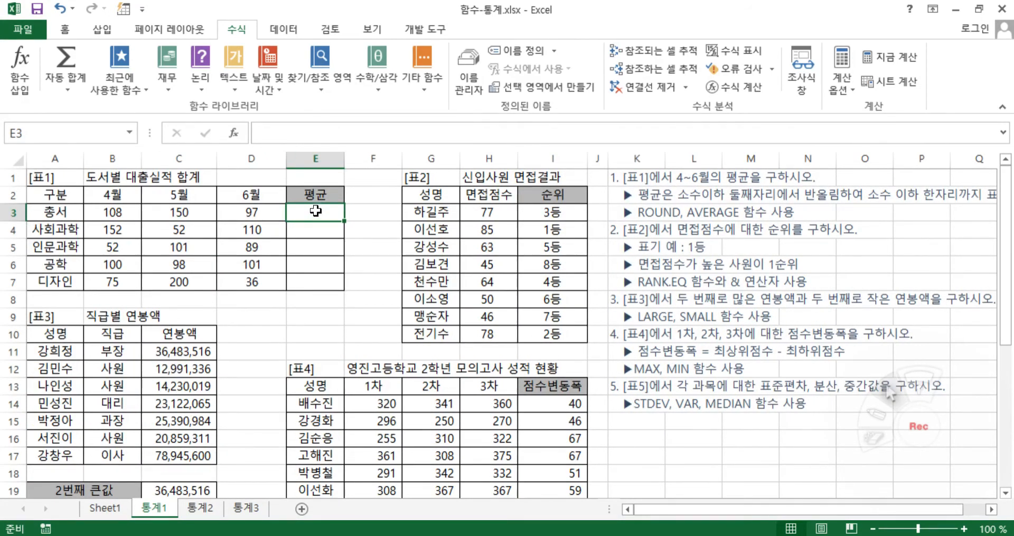
type("=")
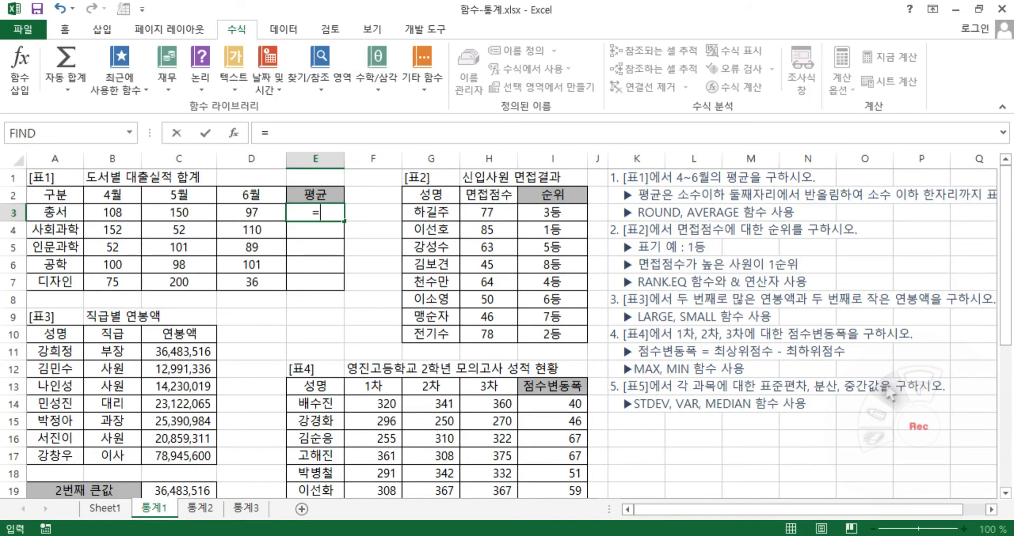
type("ro")
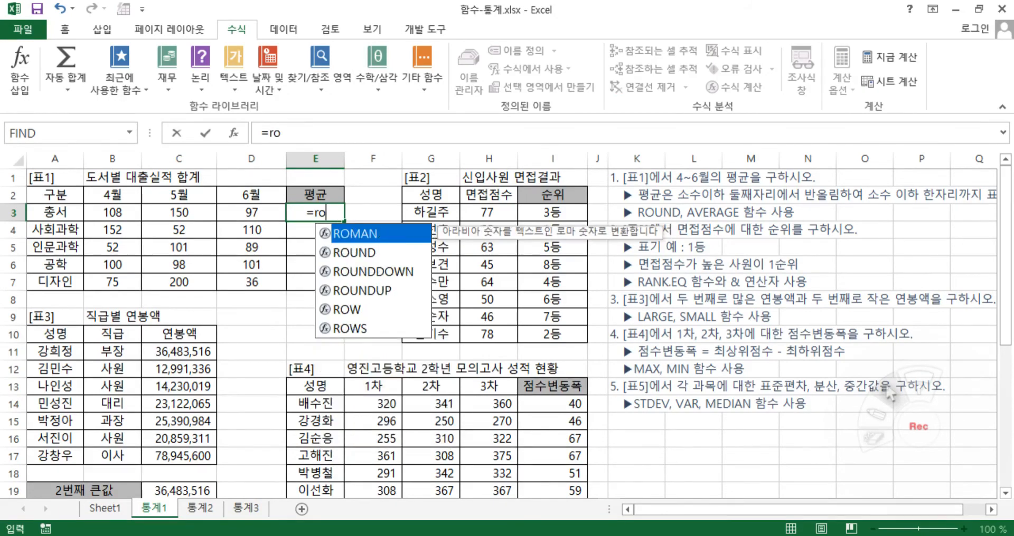
double_click(351, 253)
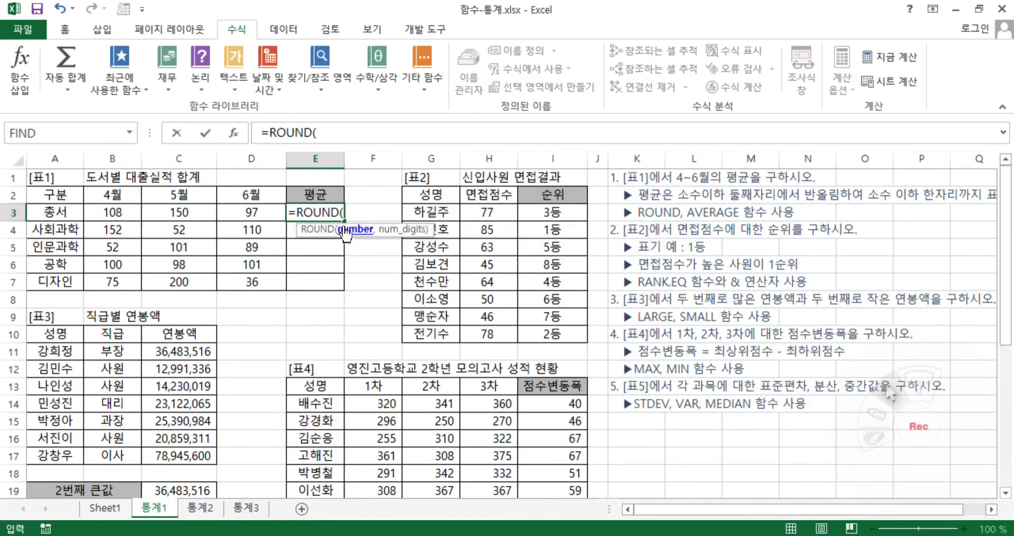
left_click(234, 133)
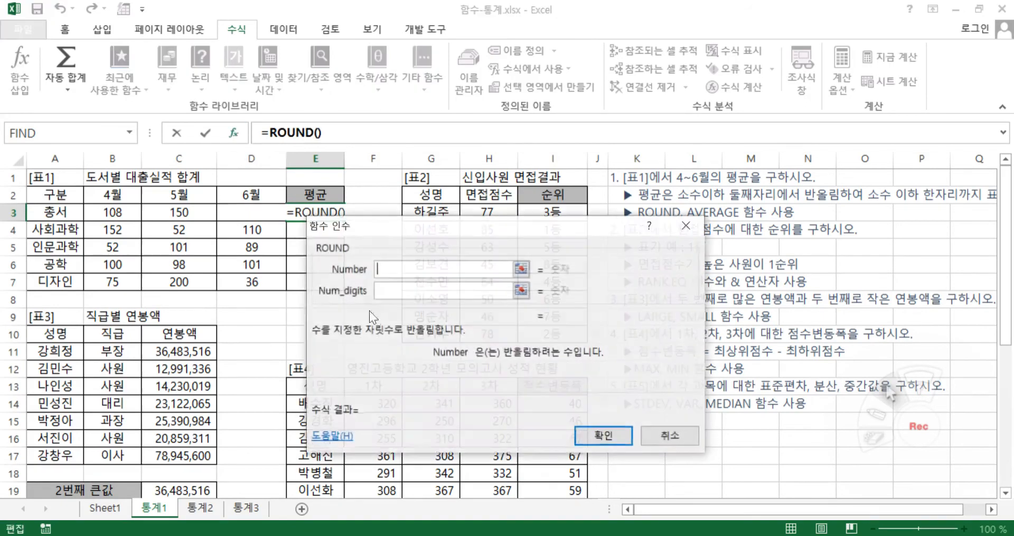
left_click_drag(363, 372, 366, 347)
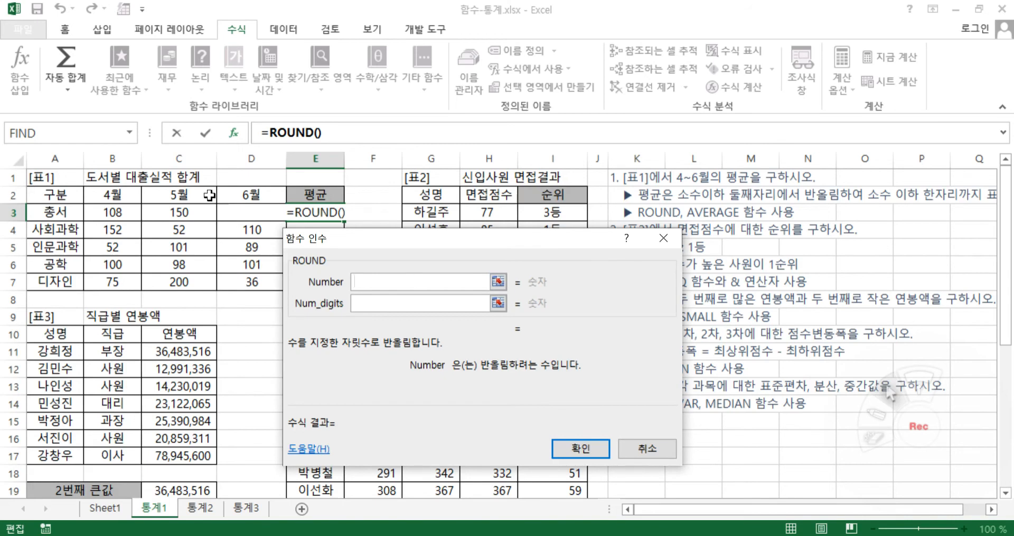
Nest AVERAGE(B3:D3) as the Number argument of the ROUND formula in E3 and return to ROUND's arguments
left_click(130, 132)
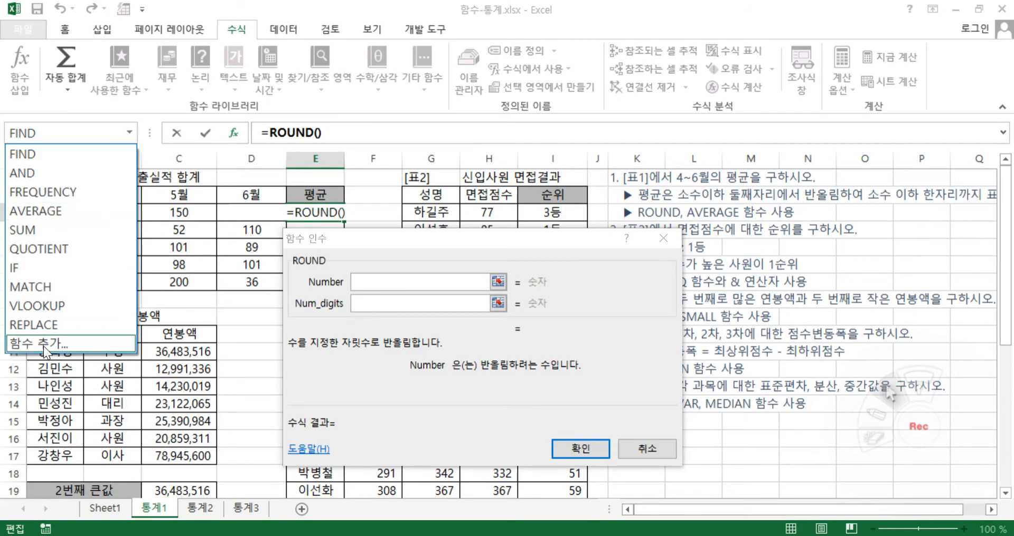
left_click(52, 211)
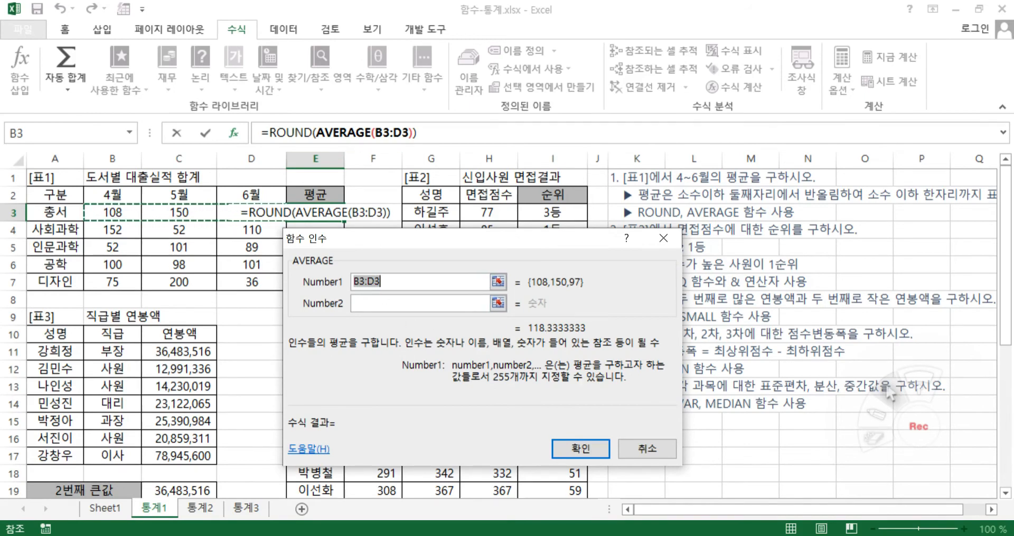
left_click(339, 133)
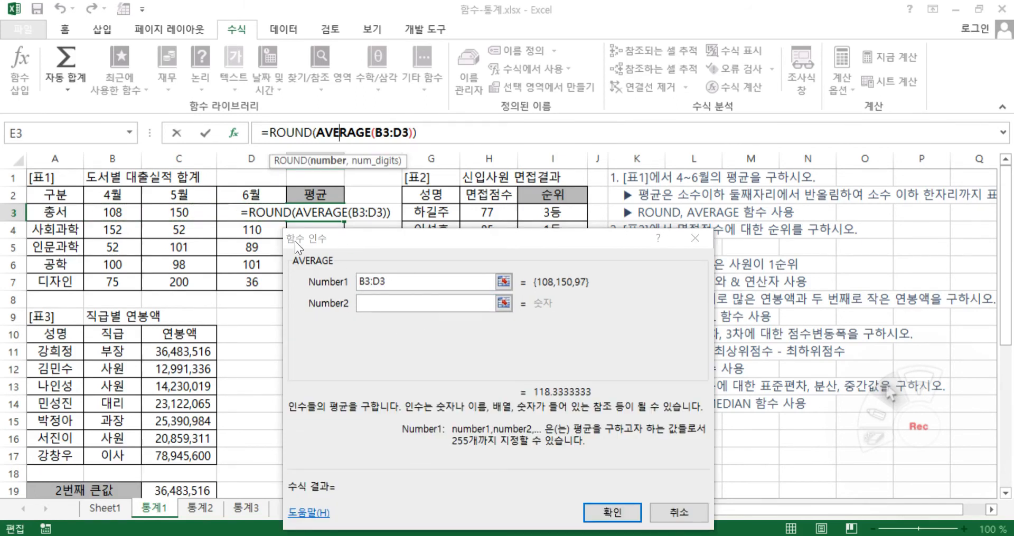
left_click(287, 132)
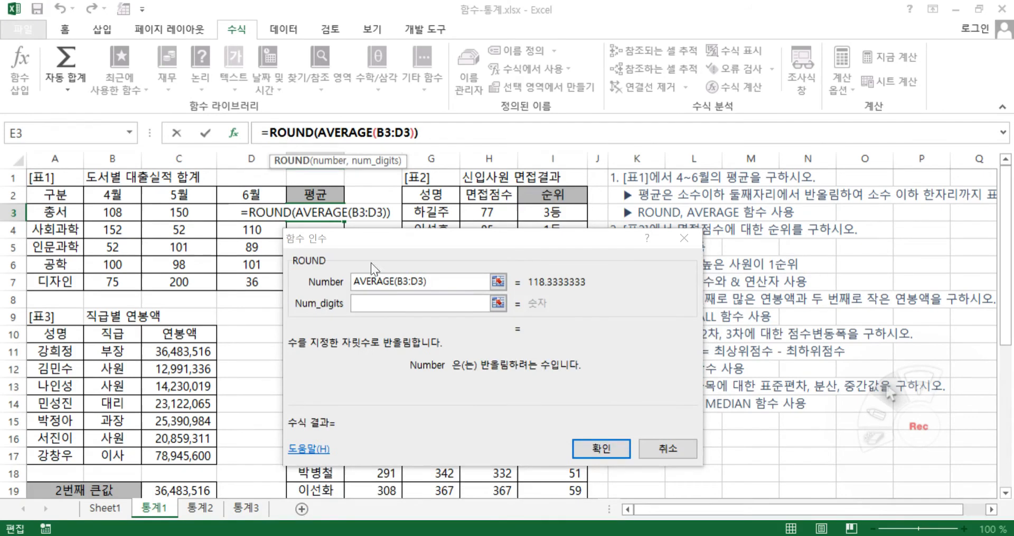
Compare the function arguments of AVERAGE and ROUND in the nested E3 formula, ending on ROUND's arguments
left_click(339, 133)
left_click(278, 133)
left_click(346, 132)
left_click(286, 132)
left_click(347, 132)
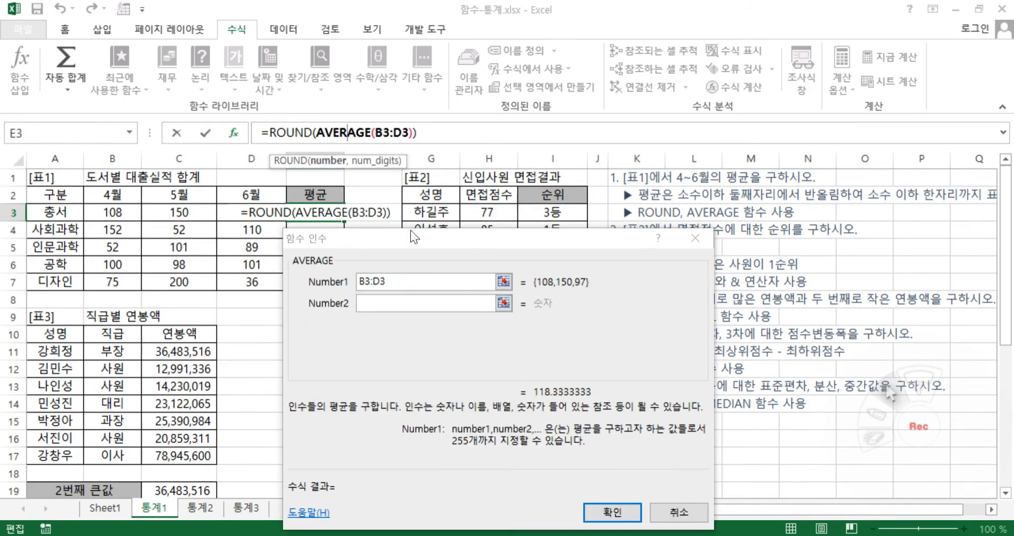
left_click(287, 133)
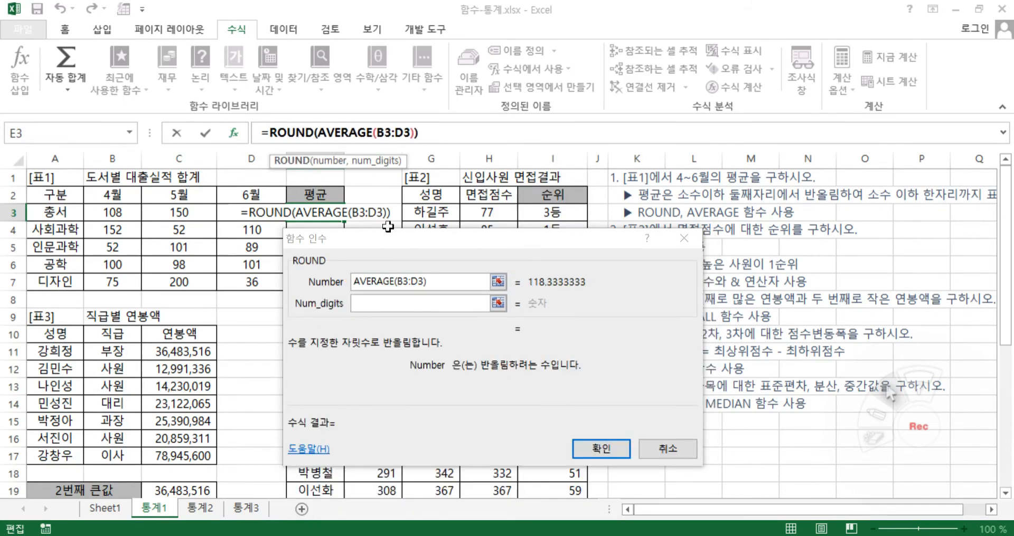
Set ROUND's Num_digits to 1 and finish the formula in E3
left_click(390, 304)
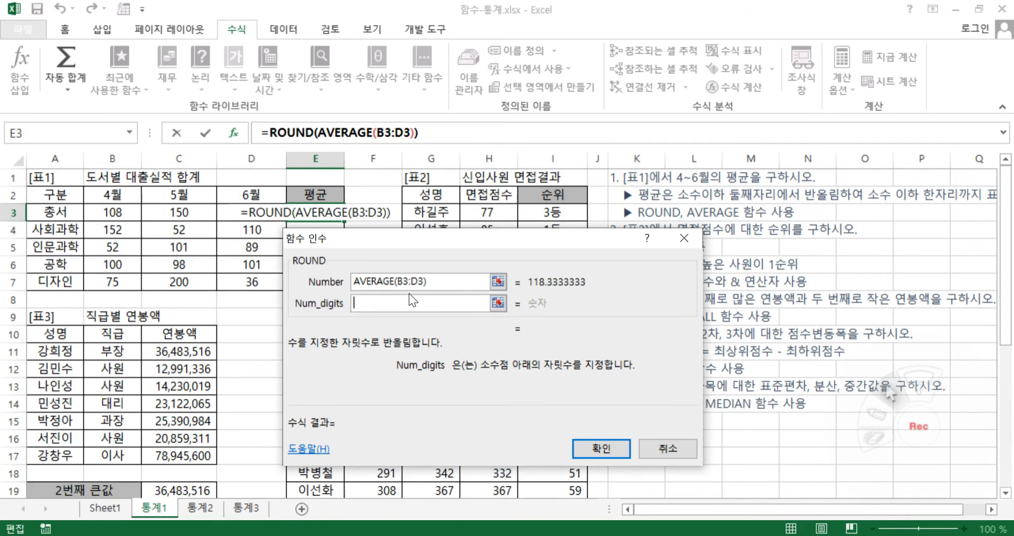
type("1")
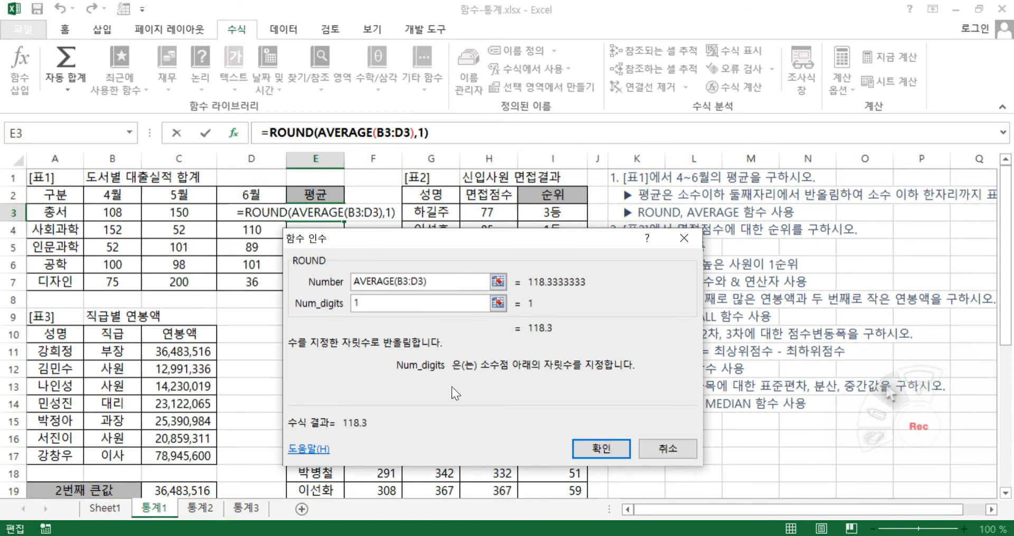
left_click(591, 446)
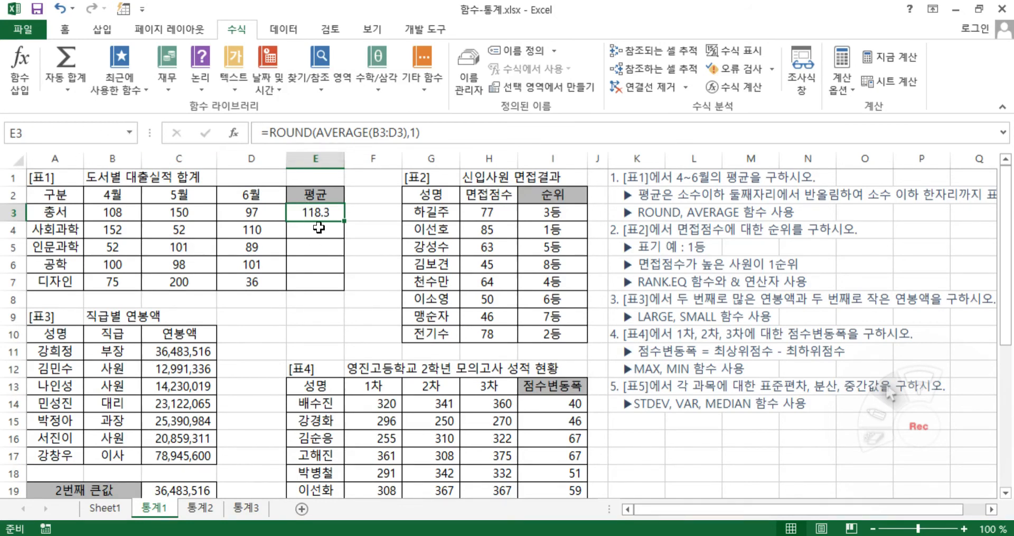
Enter an AVERAGE formula in E4 for the 사회과학 row over the range B4:D4
left_click(319, 227)
type("=")
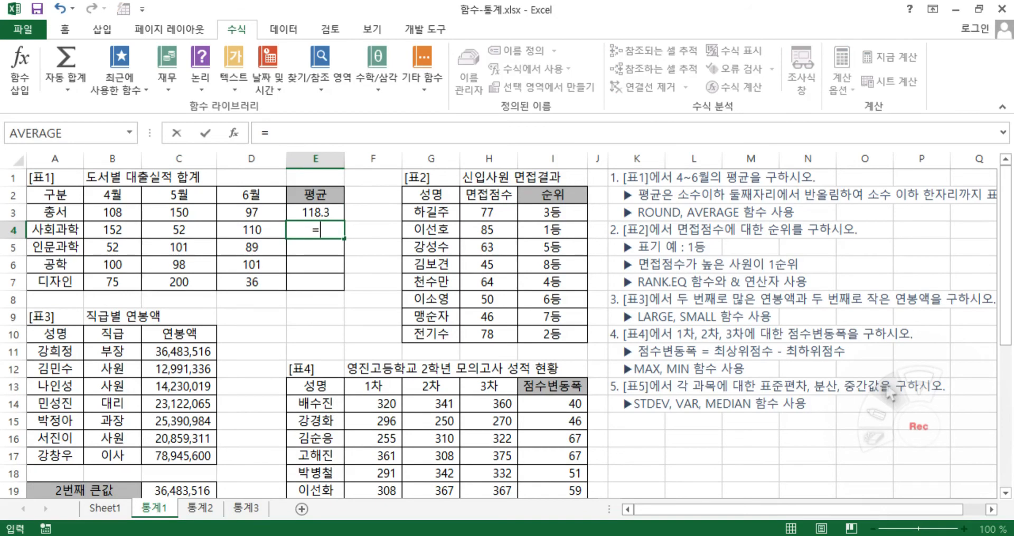
type("ave")
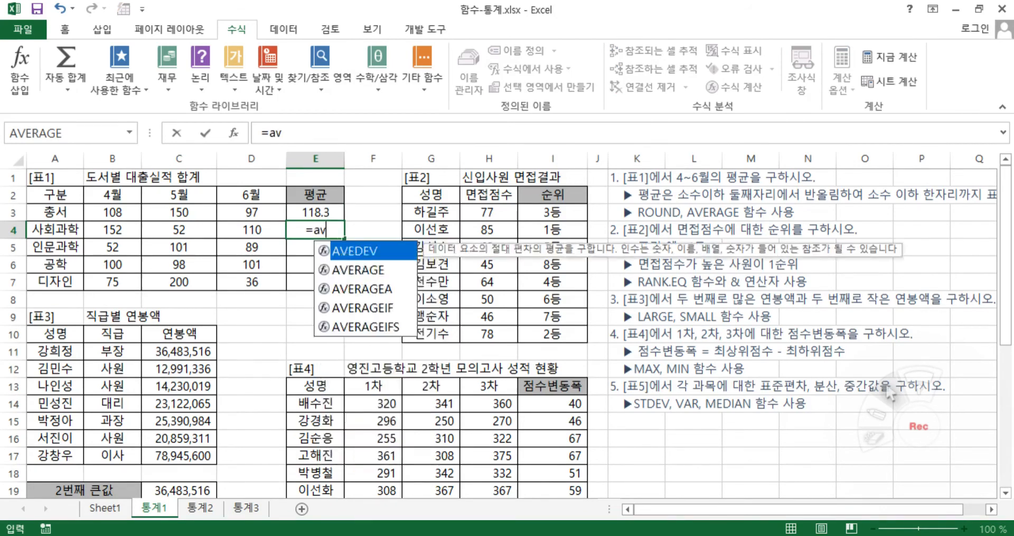
double_click(367, 270)
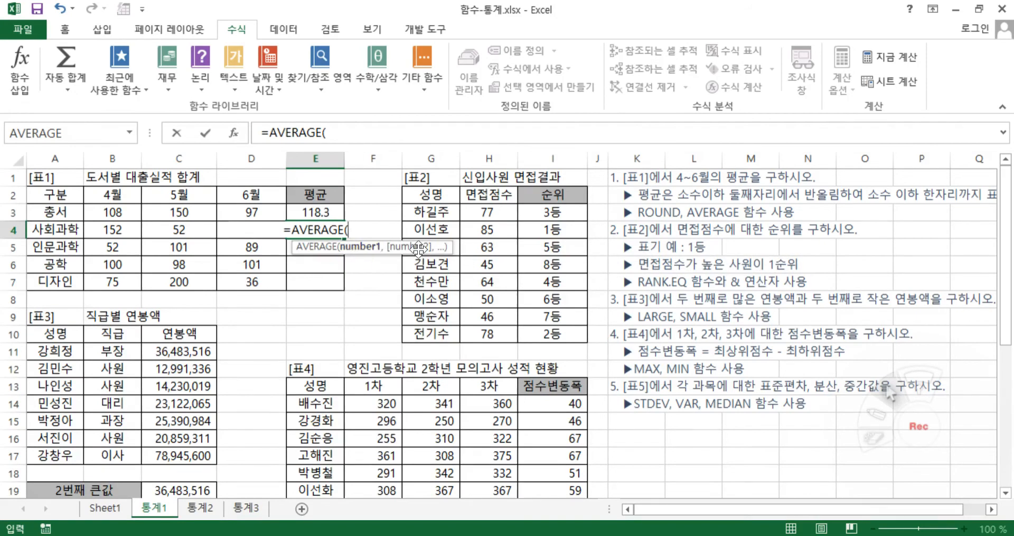
left_click_drag(109, 227, 237, 230)
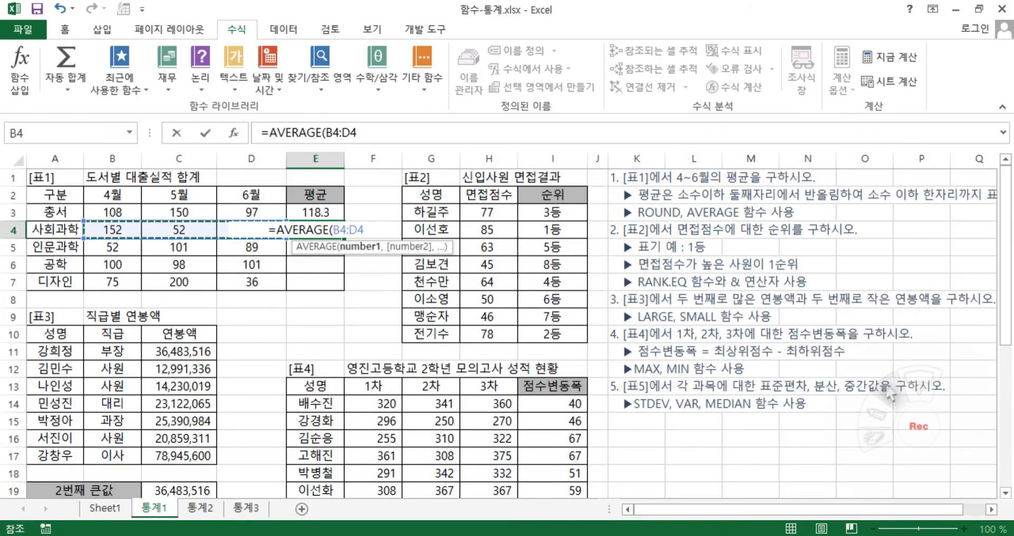
key("Return")
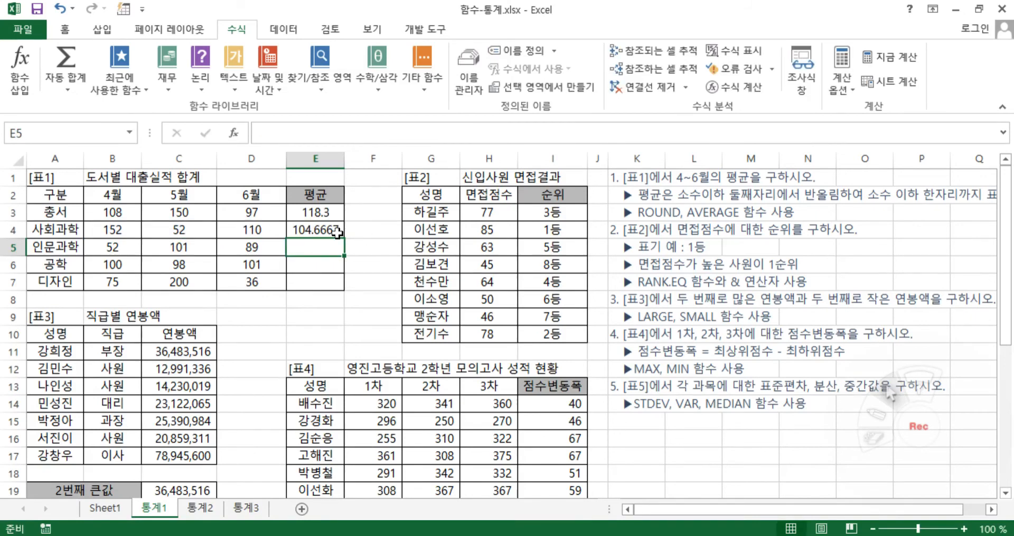
Cut AVERAGE(B4:D4) out of the formula in E4, keeping only the equals sign
left_click(337, 232)
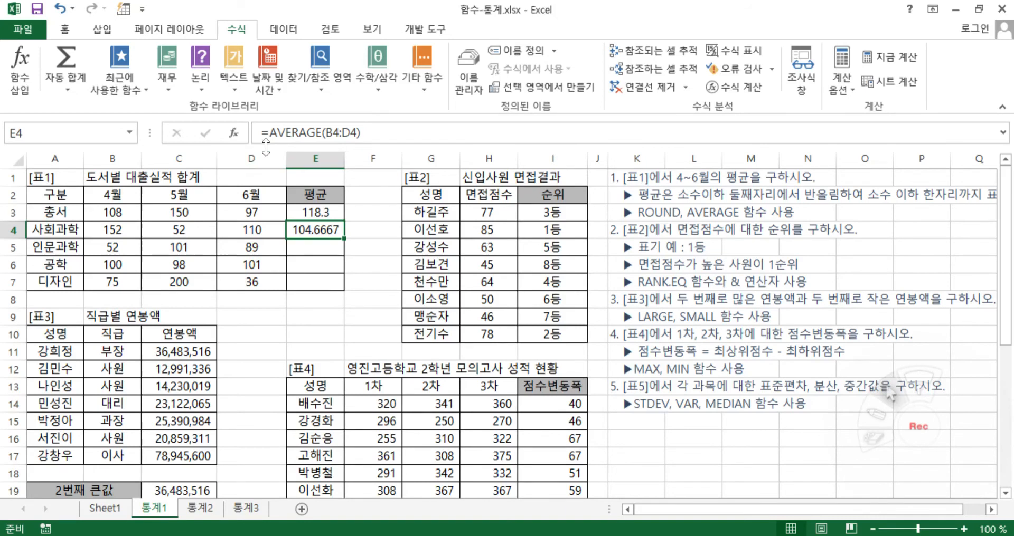
left_click(295, 138)
left_click_drag(269, 133, 361, 133)
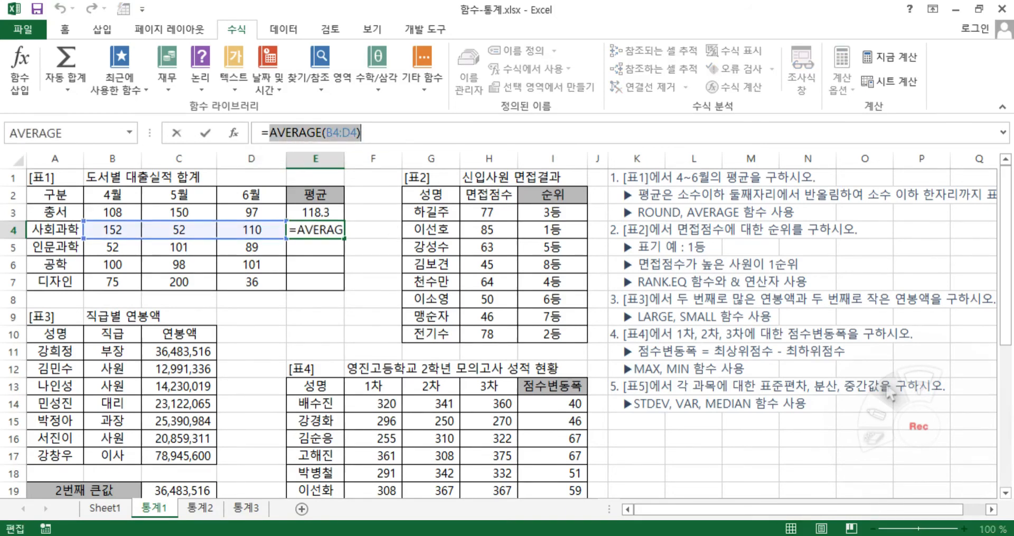
right_click(332, 135)
left_click(370, 141)
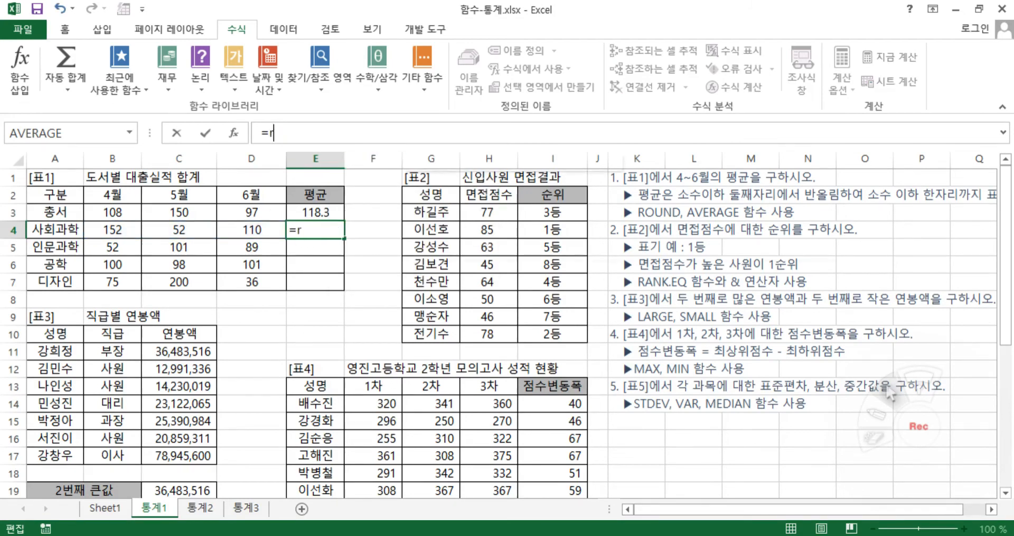
Start a ROUND function in E4 and paste AVERAGE(B4:D4) as its Number argument
type("ro")
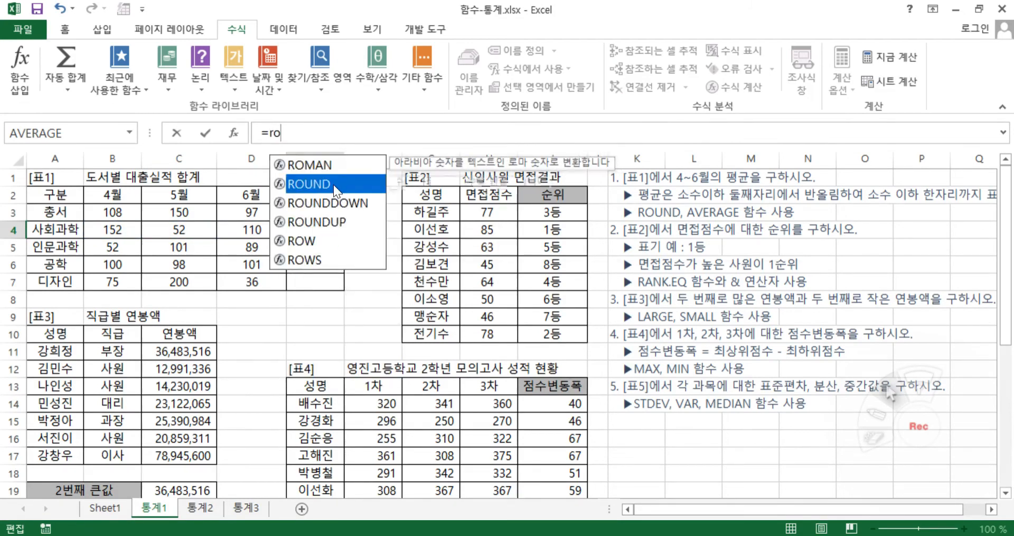
double_click(330, 184)
left_click(234, 132)
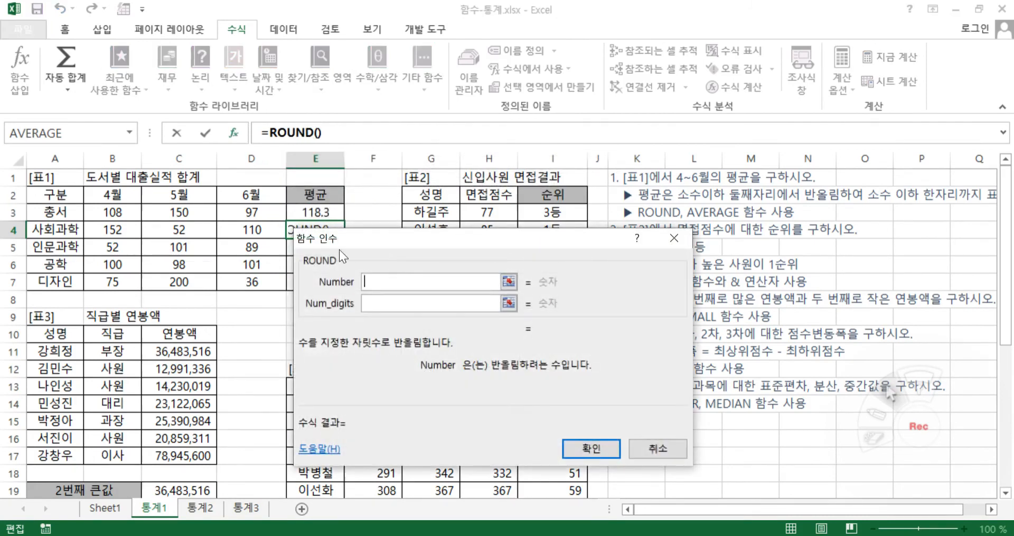
left_click_drag(396, 260, 462, 246)
right_click(448, 268)
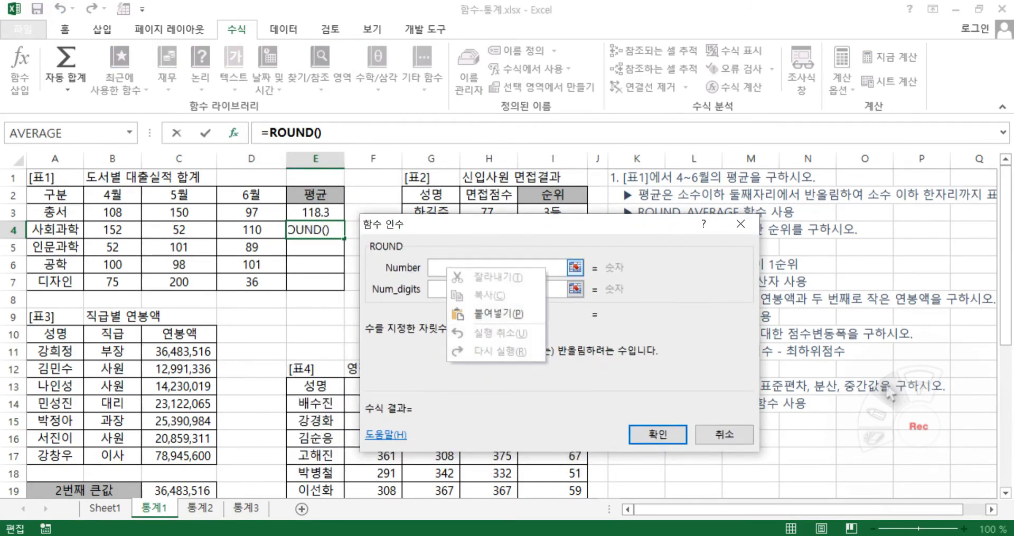
left_click(488, 315)
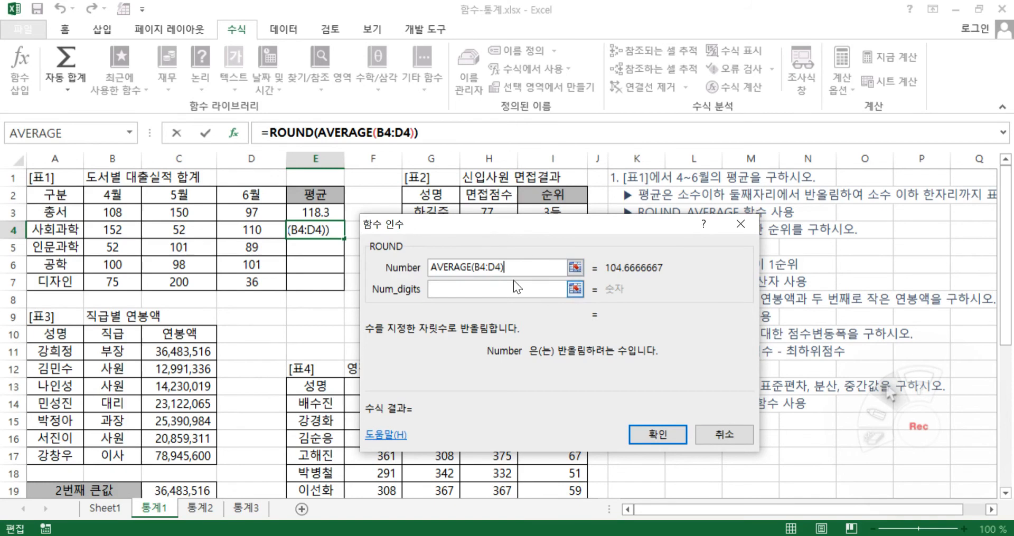
Set ROUND's Num_digits to 1 and finish the formula in E4
left_click(471, 290)
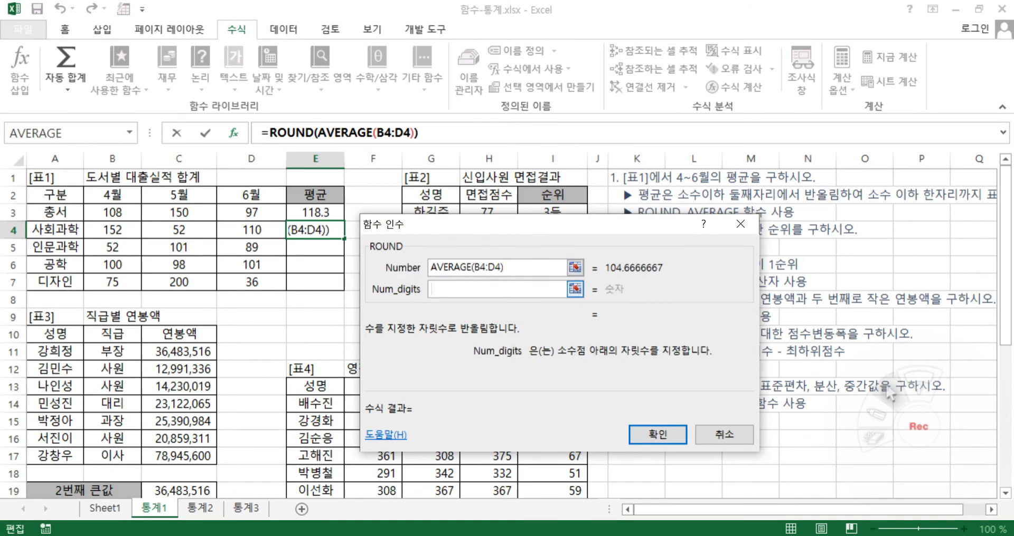
type("1")
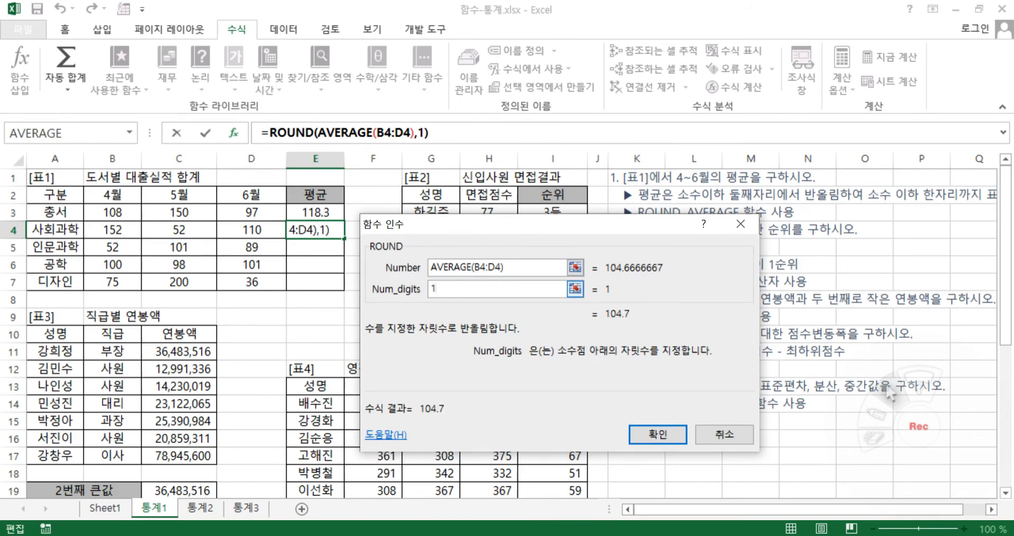
left_click(658, 435)
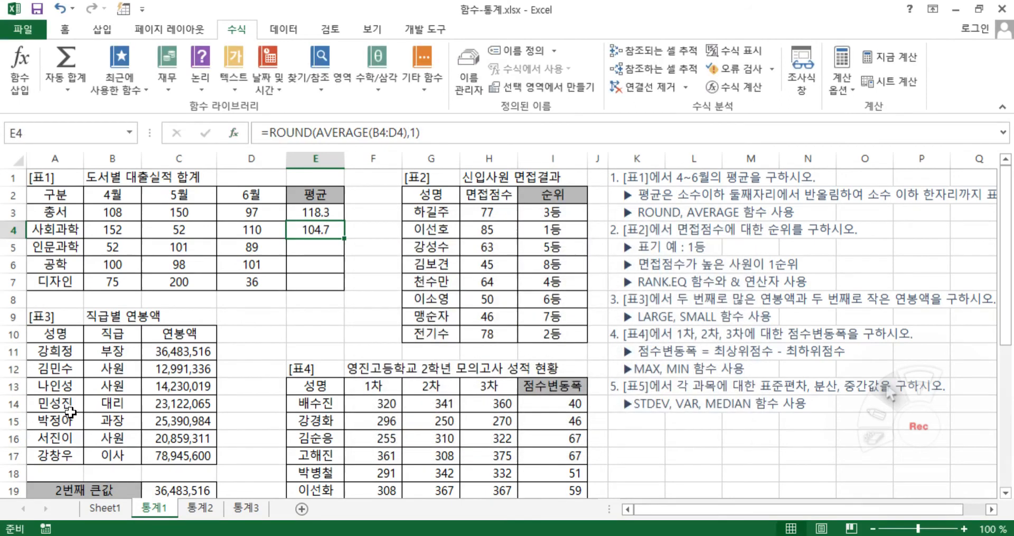
Copy the nested ROUND and AVERAGE formula from E4 down through E7 in the 평균 column
left_click(328, 212)
left_click(329, 229)
left_click(329, 216)
left_click(329, 230)
left_click_drag(346, 237, 340, 287)
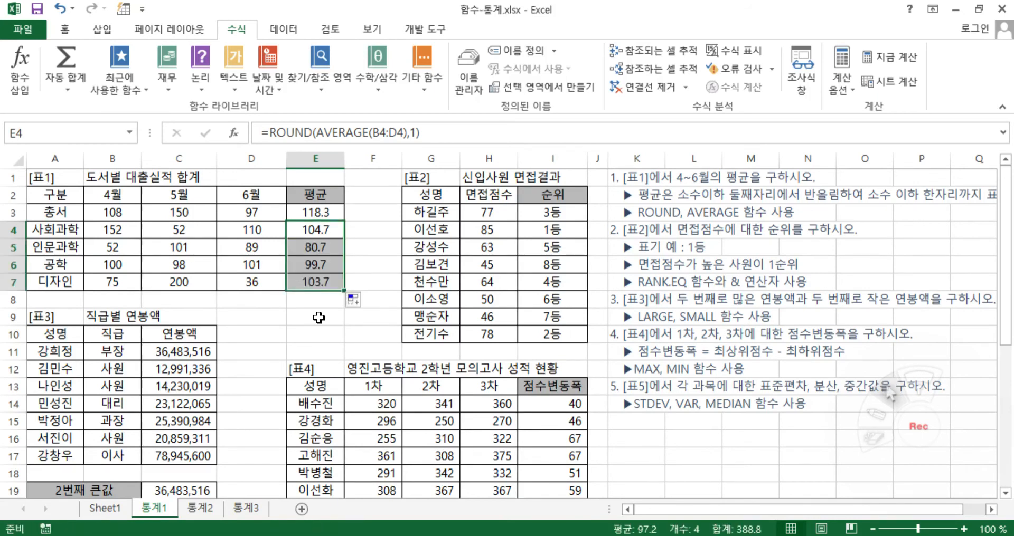
left_click(319, 317)
left_click(321, 279)
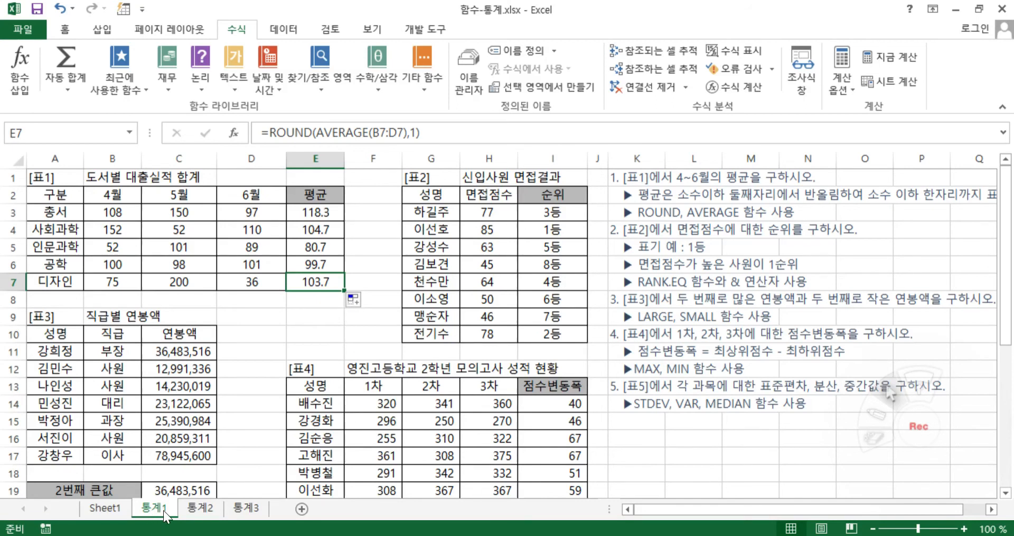
On the 통계2 sheet, enter a COUNT formula in D4 under 응시 인원수 over the 영어점수 range B4:B10
left_click(200, 508)
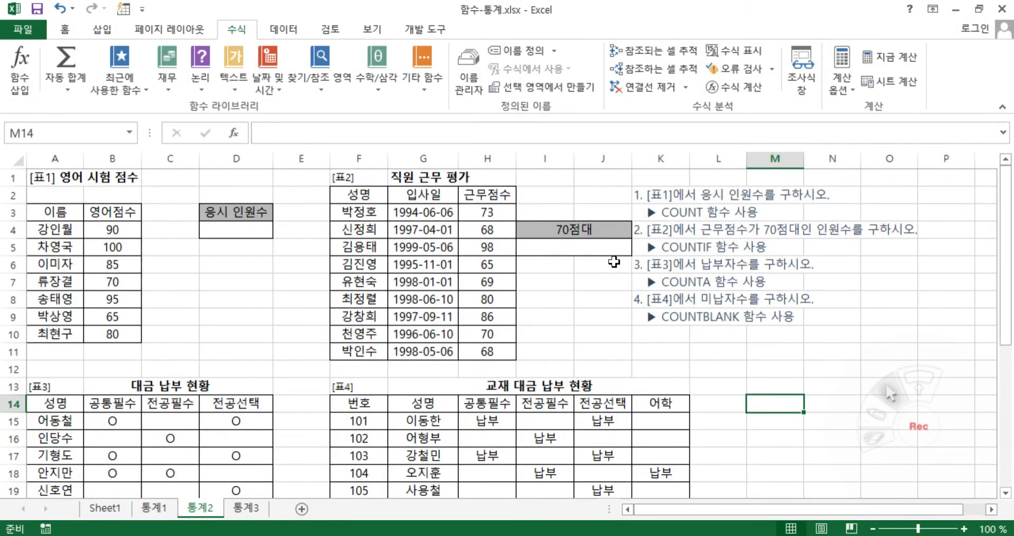
left_click(227, 232)
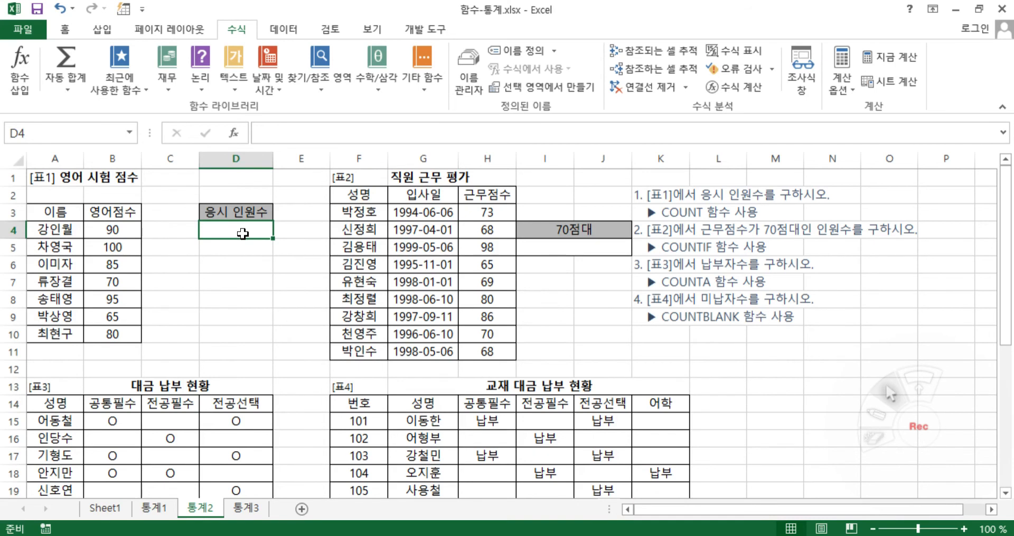
type("=cou")
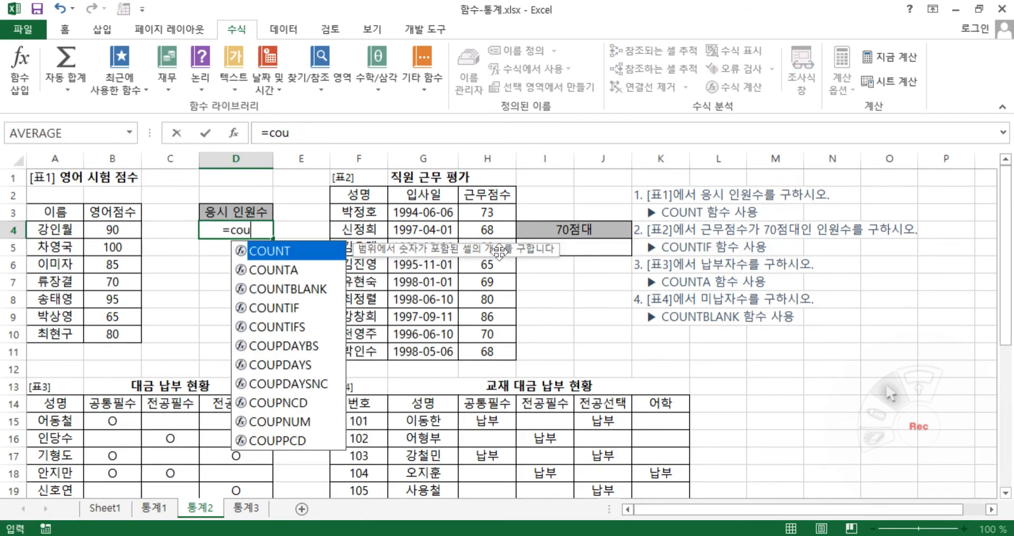
double_click(298, 257)
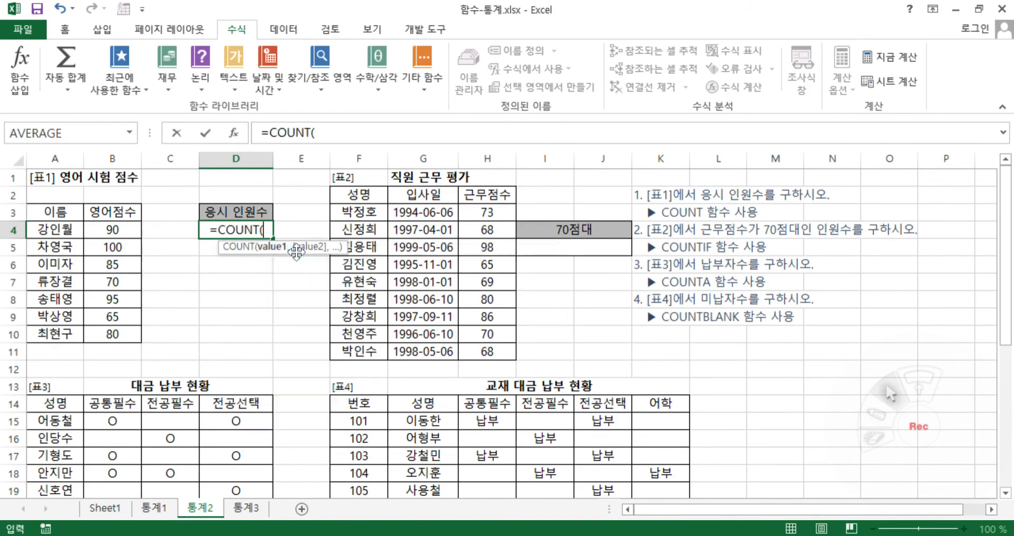
left_click(239, 138)
left_click_drag(108, 230, 109, 347)
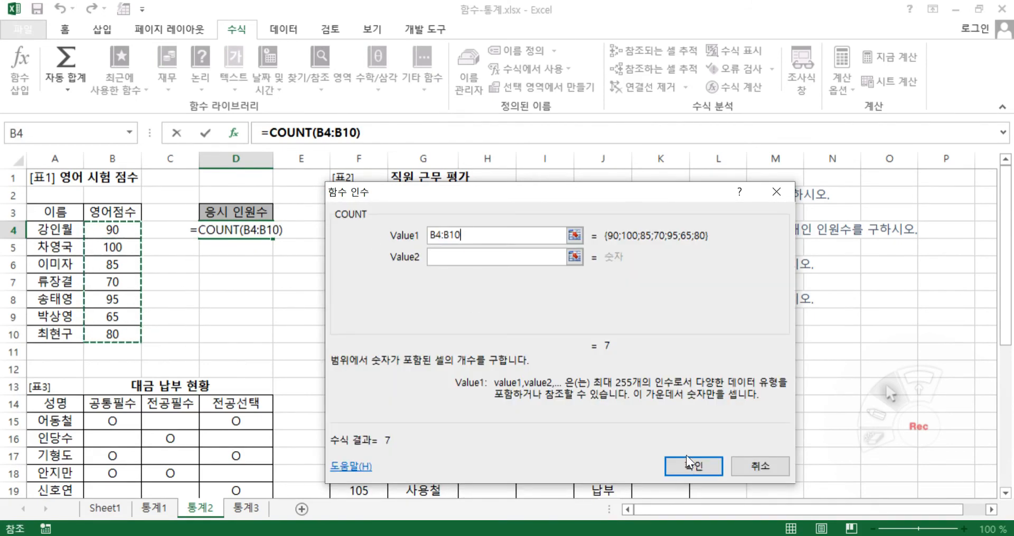
left_click(714, 470)
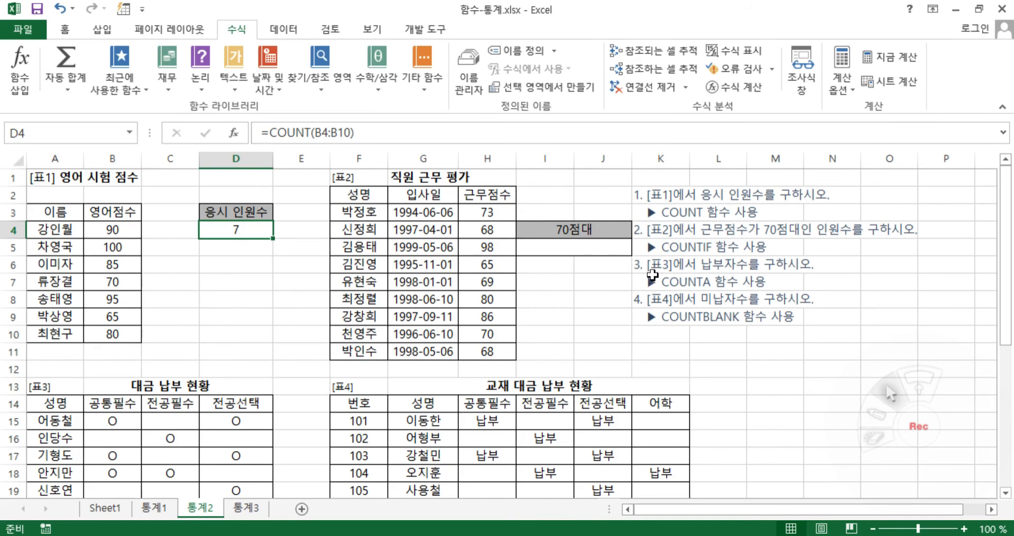
Enter a COUNTA formula in B23 of 표3 to count the 공통필수 payers over B15:B22
scroll(393, 331, "down", 3)
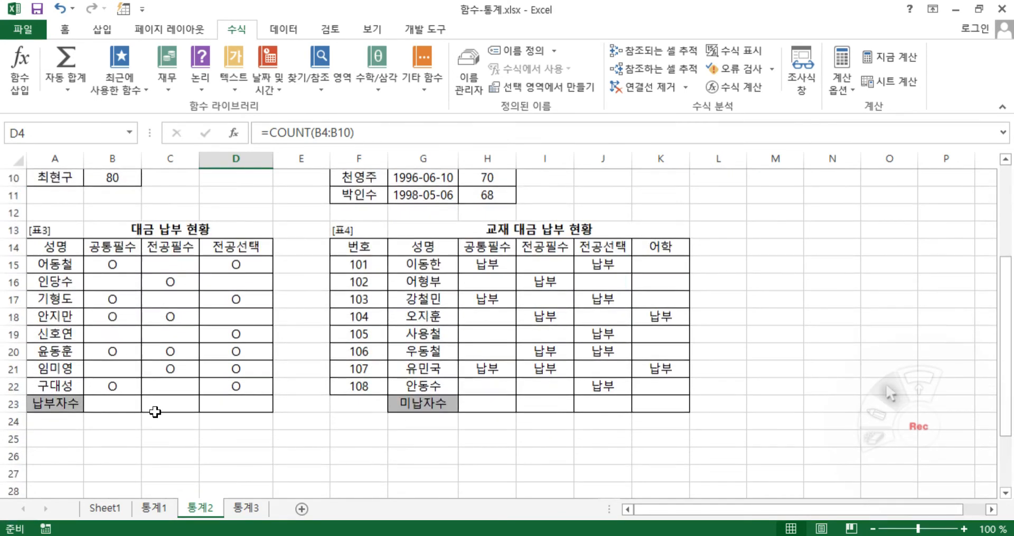
left_click(121, 404)
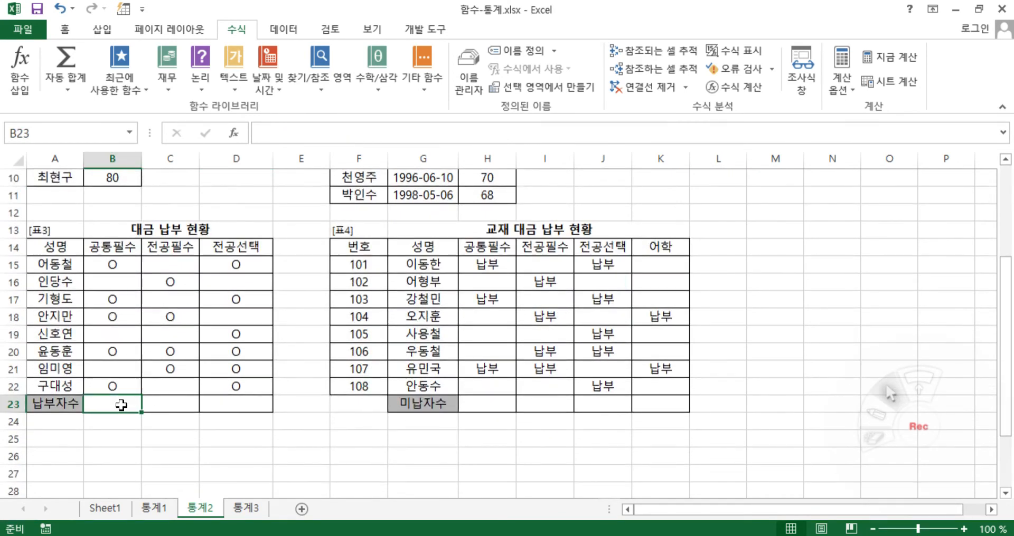
left_click(109, 279)
left_click(111, 265)
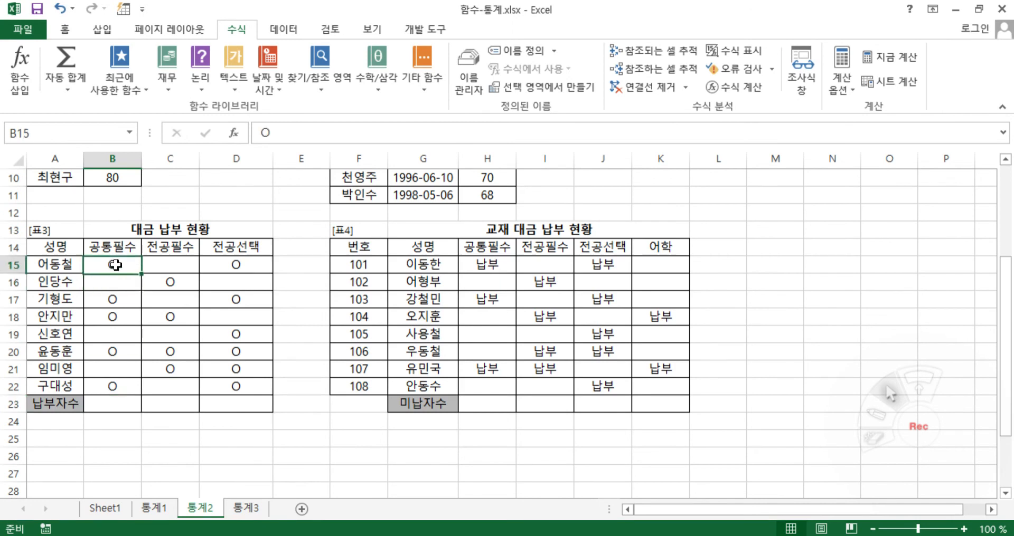
left_click(121, 298)
left_click(126, 319)
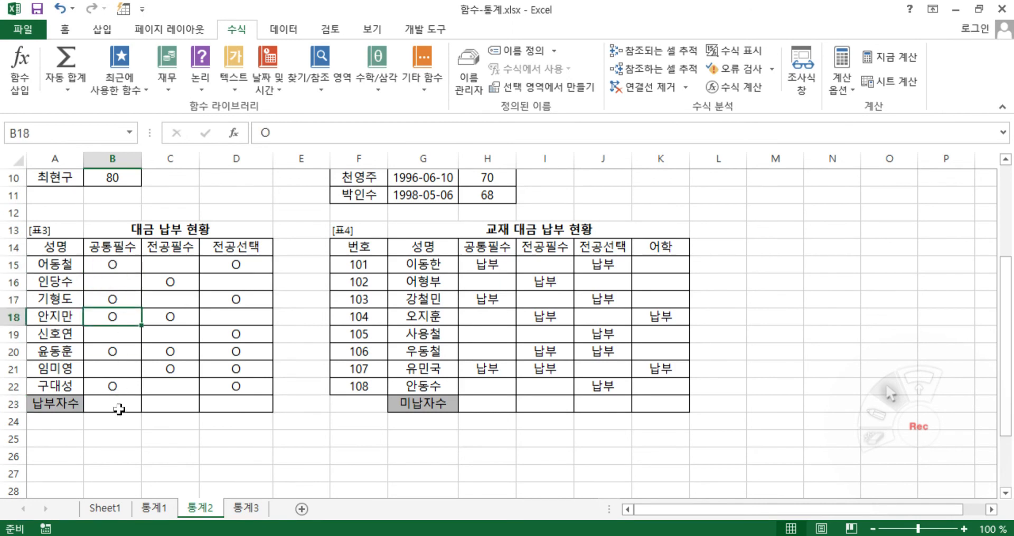
left_click(119, 406)
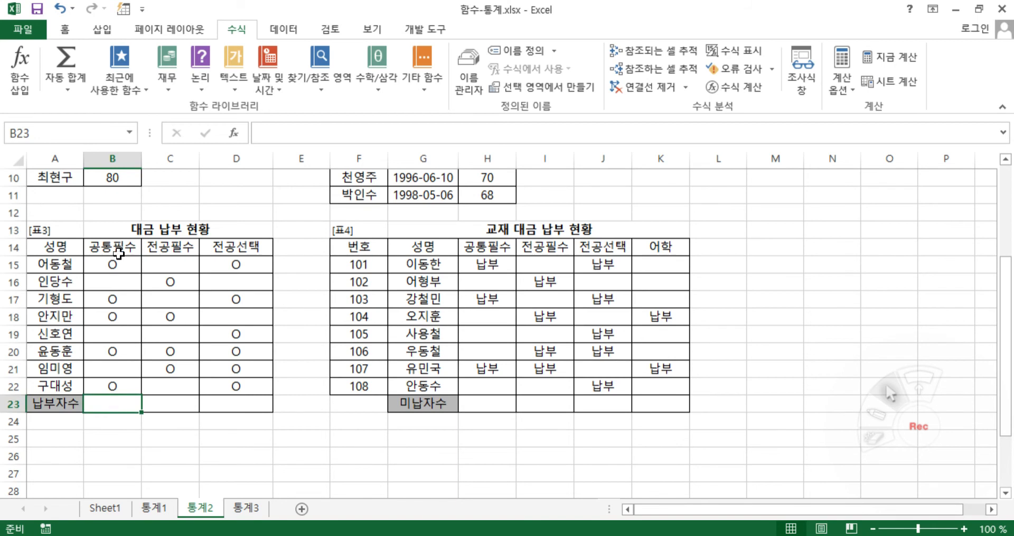
type("=")
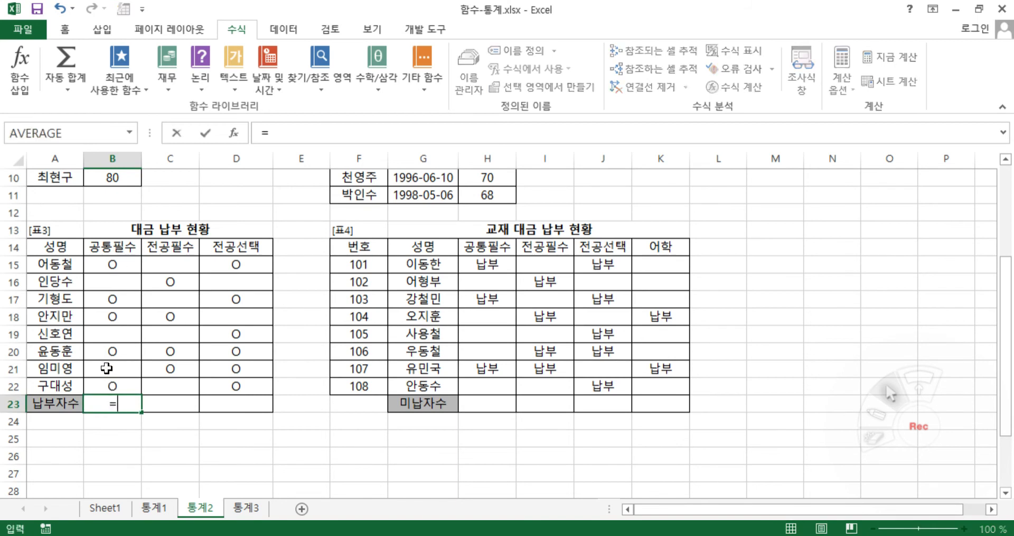
type("cou")
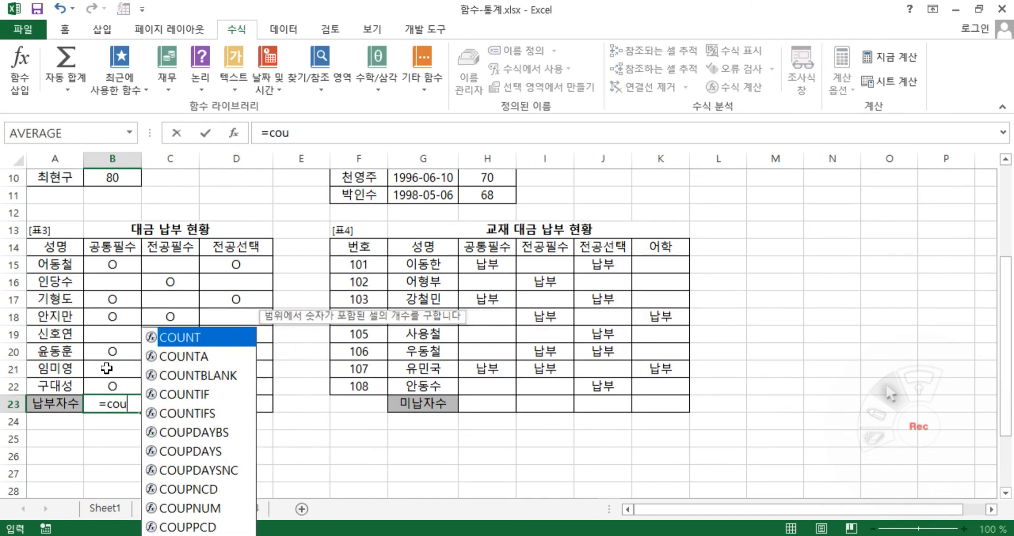
left_click(204, 358)
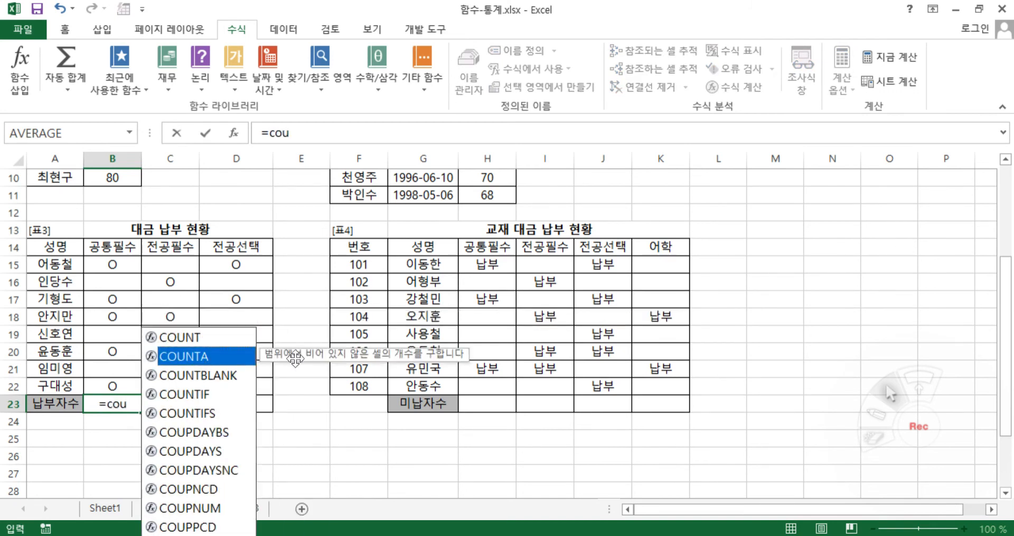
double_click(230, 356)
left_click_drag(113, 265, 121, 380)
key("Return")
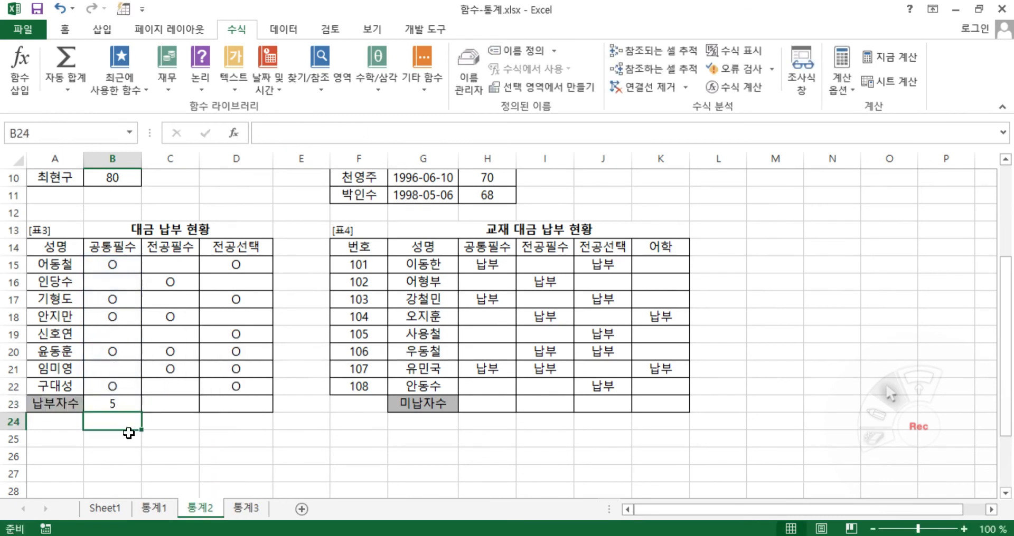
Copy the COUNTA formula from B23 across the 납부자수 row to D23
left_click(125, 406)
left_click_drag(141, 412, 262, 412)
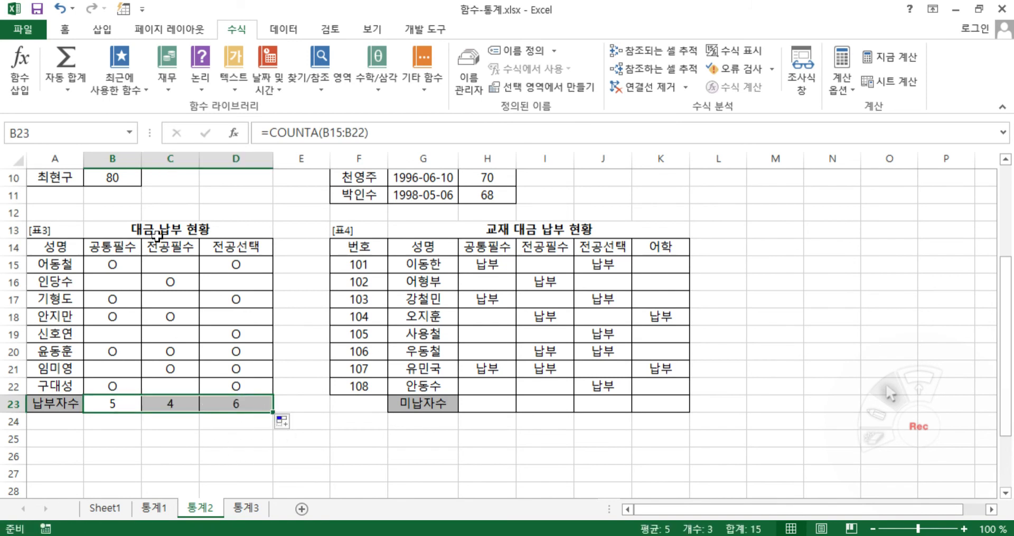
left_click(227, 439)
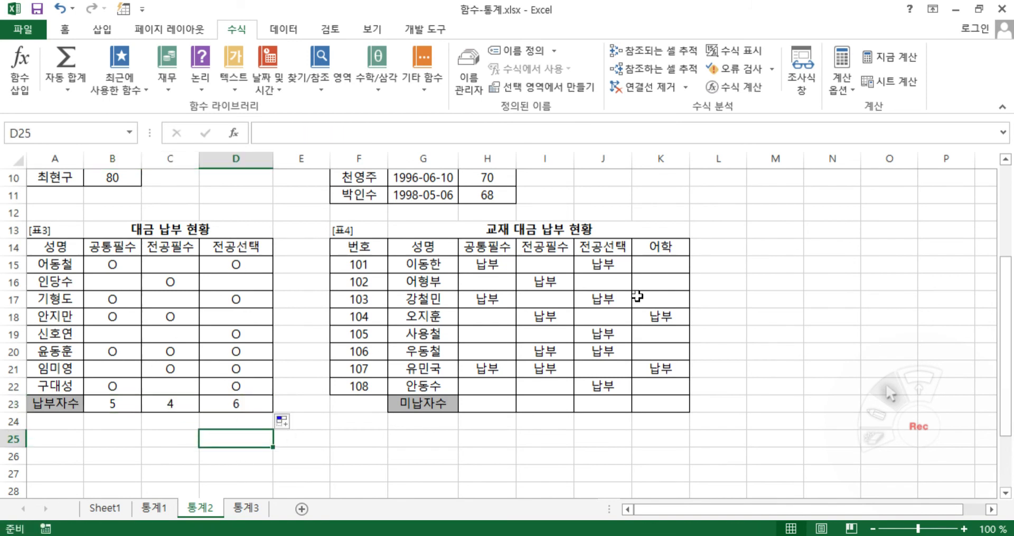
Enter a COUNTBLANK formula in H23 of 표4 to count the 공통필수 non-payers over H15:H22
scroll(672, 283, "up", 2)
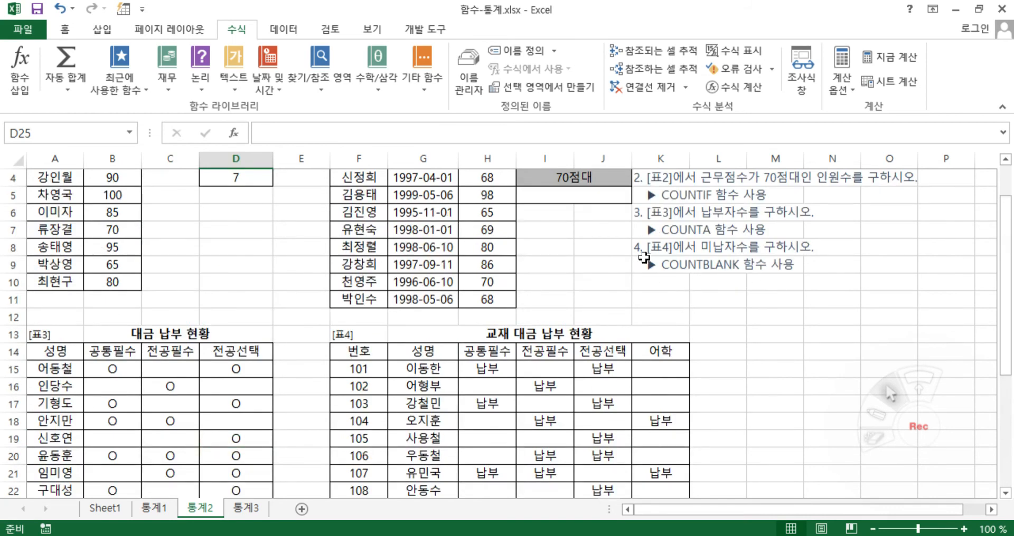
scroll(642, 258, "down", 1)
left_click(479, 457)
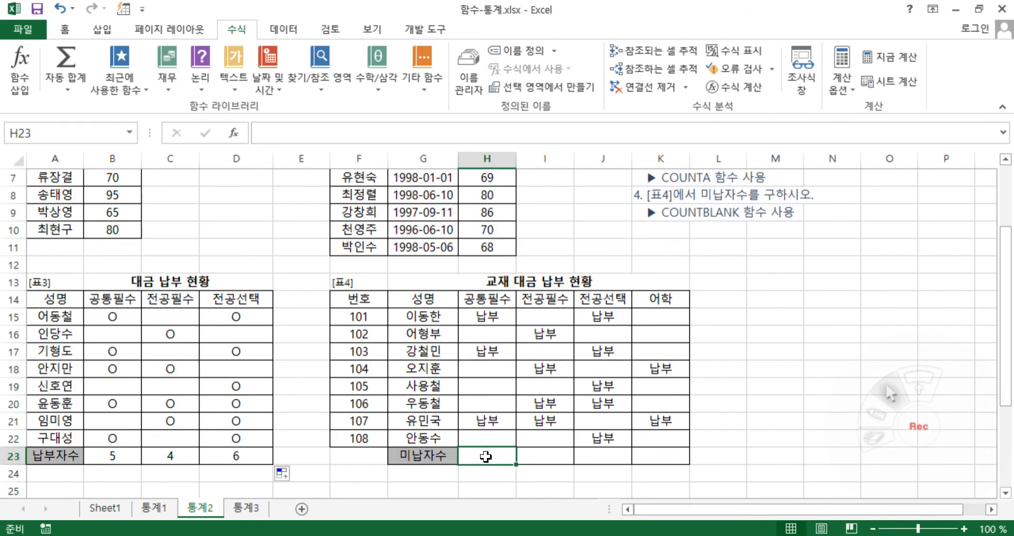
left_click(496, 337)
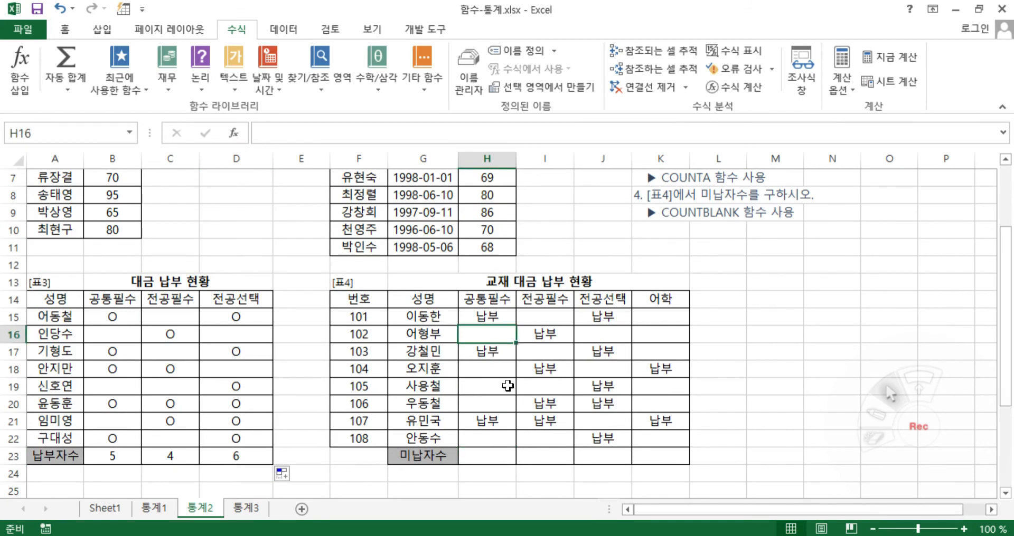
left_click(482, 457)
type("=")
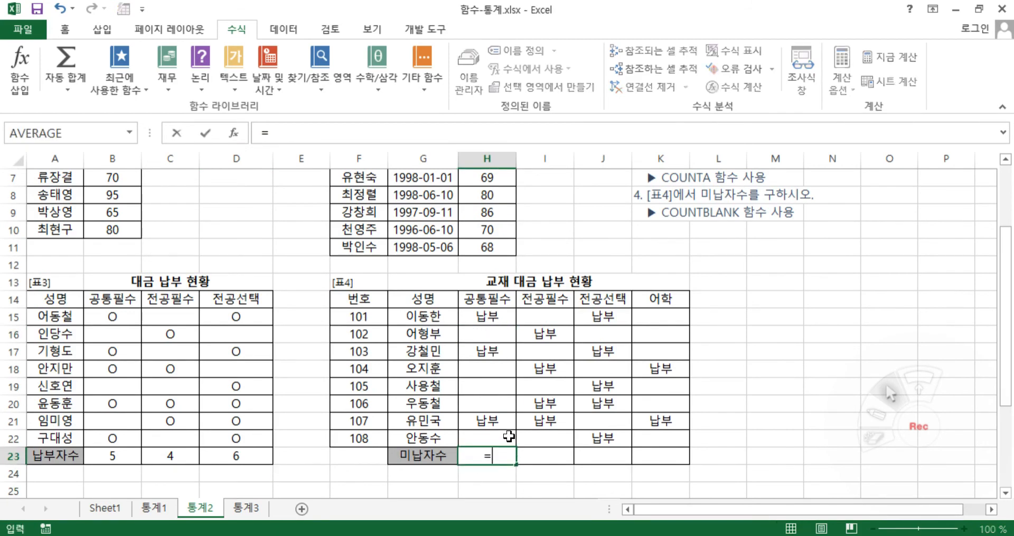
type("cou")
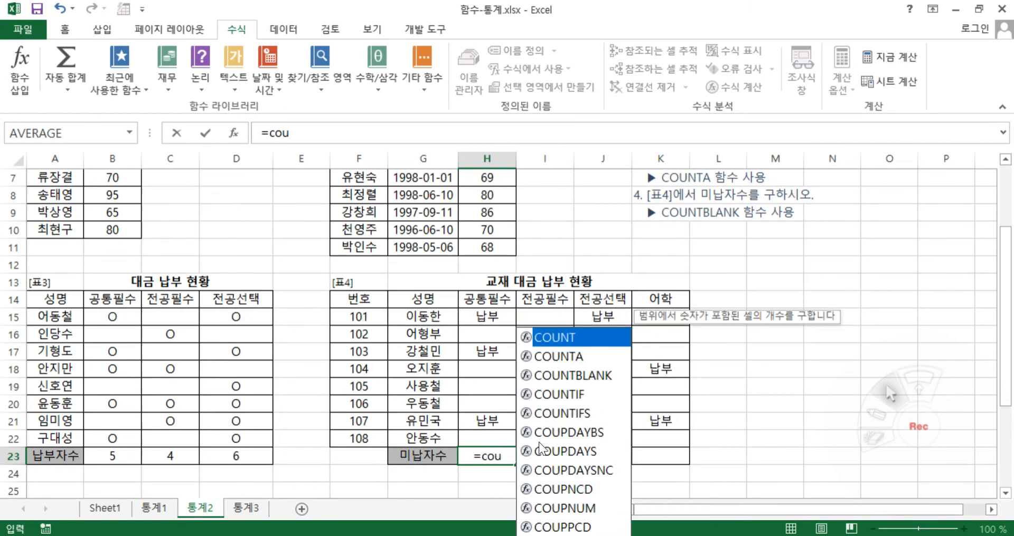
double_click(605, 376)
left_click_drag(486, 317, 488, 437)
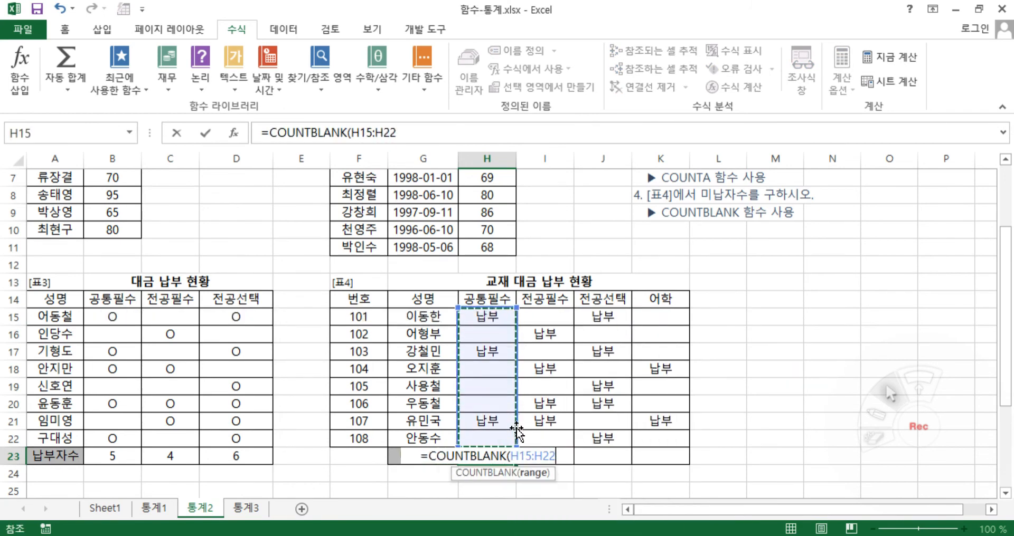
key("Return")
Copy the COUNTBLANK formula from H23 across the 미납자수 row to K23
left_click(506, 458)
left_click_drag(516, 464, 684, 464)
left_click(590, 490)
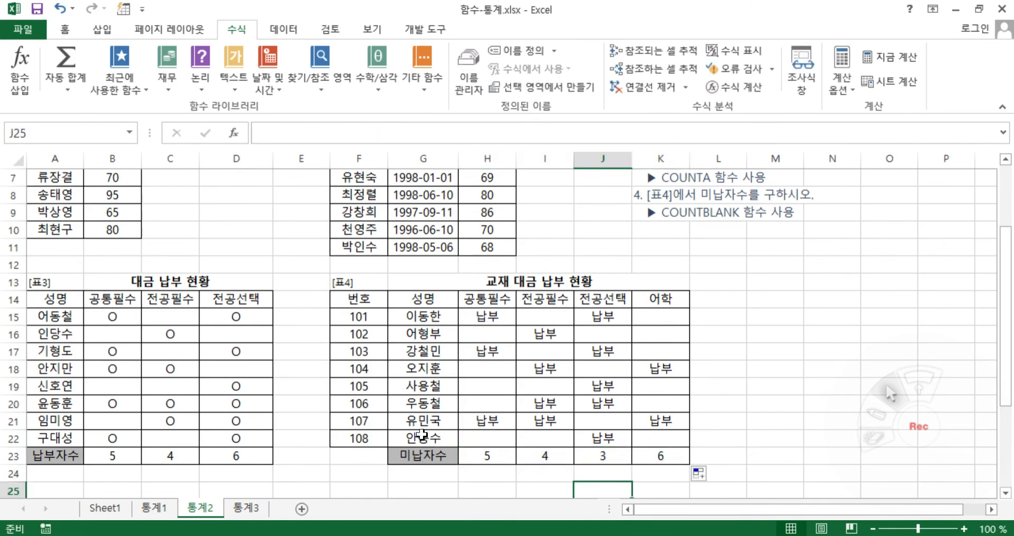
scroll(289, 445, "up", 2)
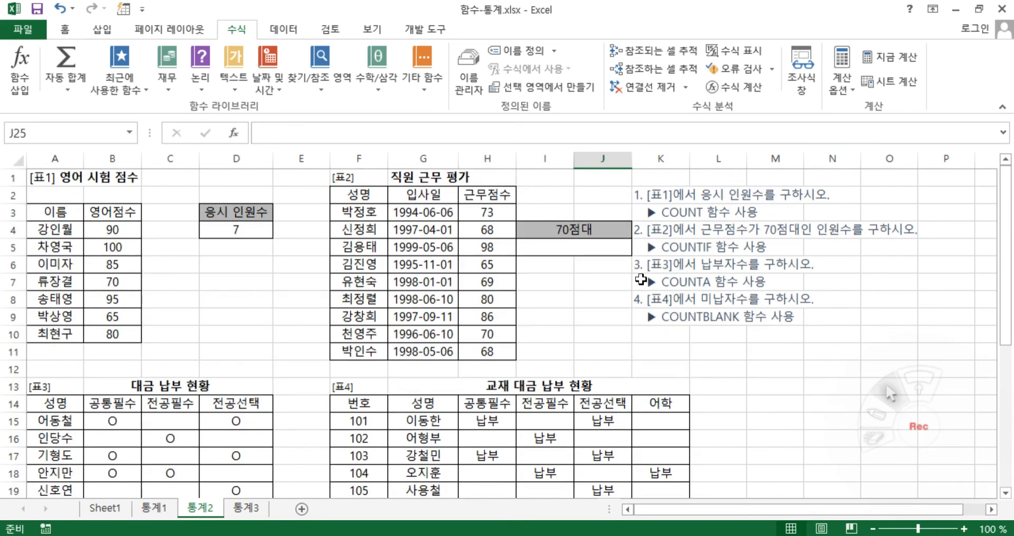
left_click(577, 247)
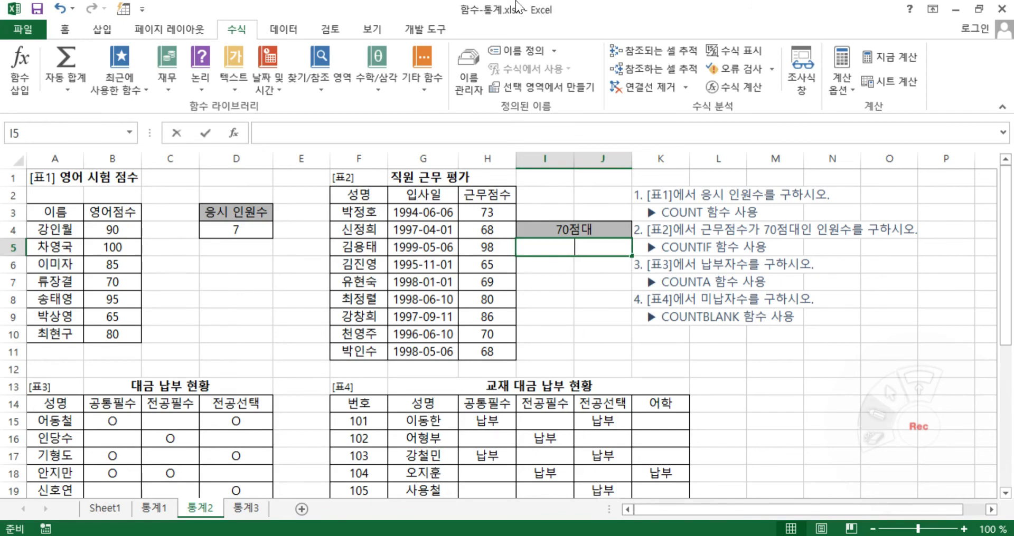
type("`")
left_click_drag(562, 353, 858, 356)
left_click_drag(602, 339, 602, 378)
mouse_move(680, 336)
left_mouse_down()
mouse_move(674, 384)
mouse_move(697, 388)
mouse_move(710, 372)
left_mouse_up()
mouse_move(808, 342)
left_mouse_down()
mouse_move(807, 389)
mouse_move(817, 381)
mouse_move(825, 389)
mouse_move(830, 373)
left_mouse_up()
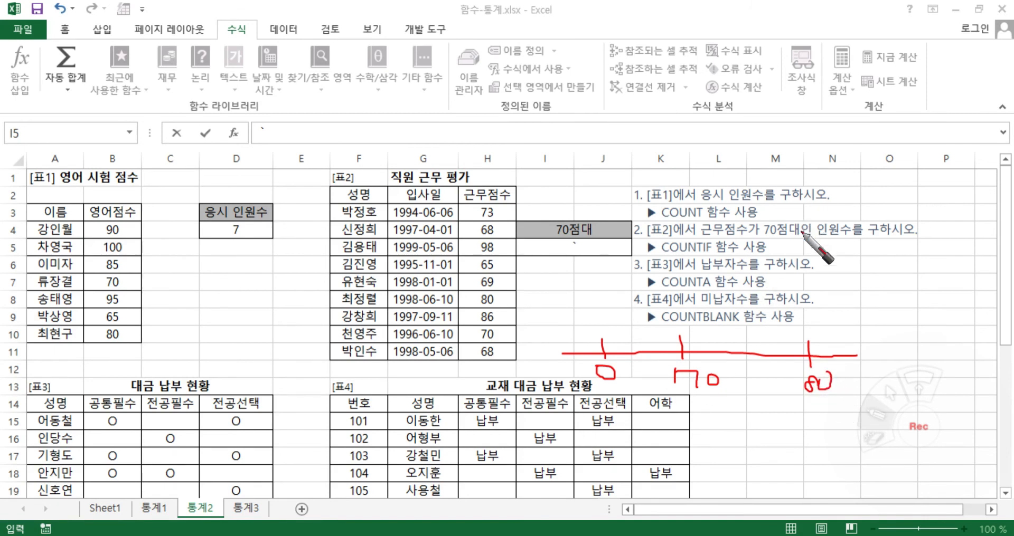
left_click_drag(757, 234, 809, 234)
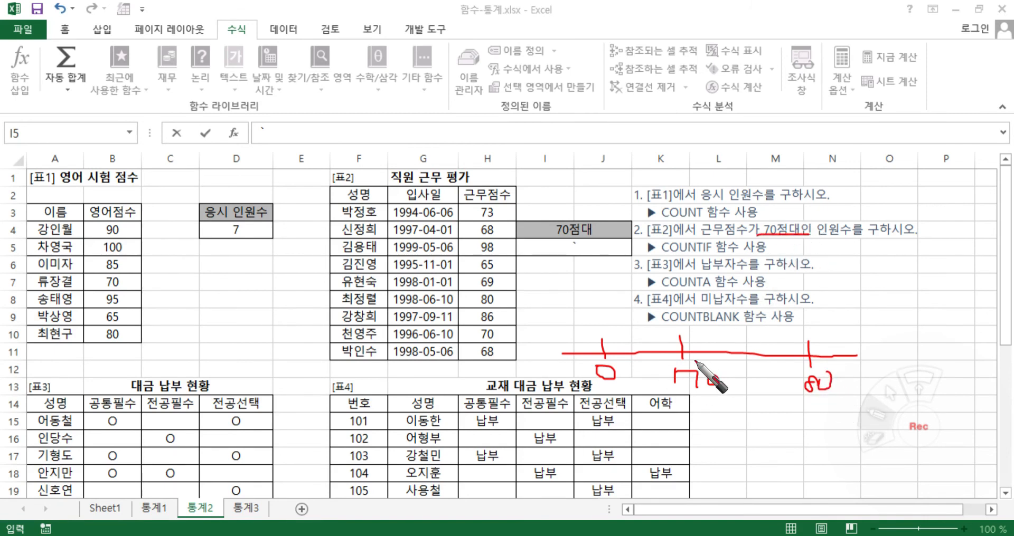
mouse_move(681, 353)
left_mouse_down()
mouse_move(691, 357)
mouse_move(681, 307)
mouse_move(804, 312)
mouse_move(812, 363)
mouse_move(795, 343)
mouse_move(816, 365)
left_mouse_up()
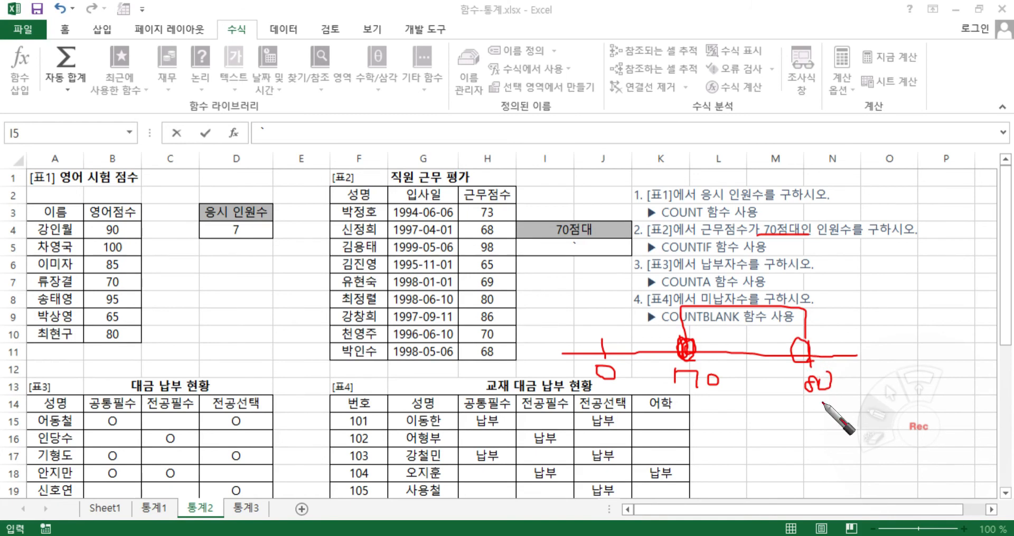
mouse_move(723, 342)
left_mouse_down()
mouse_move(749, 317)
mouse_move(787, 317)
left_mouse_up()
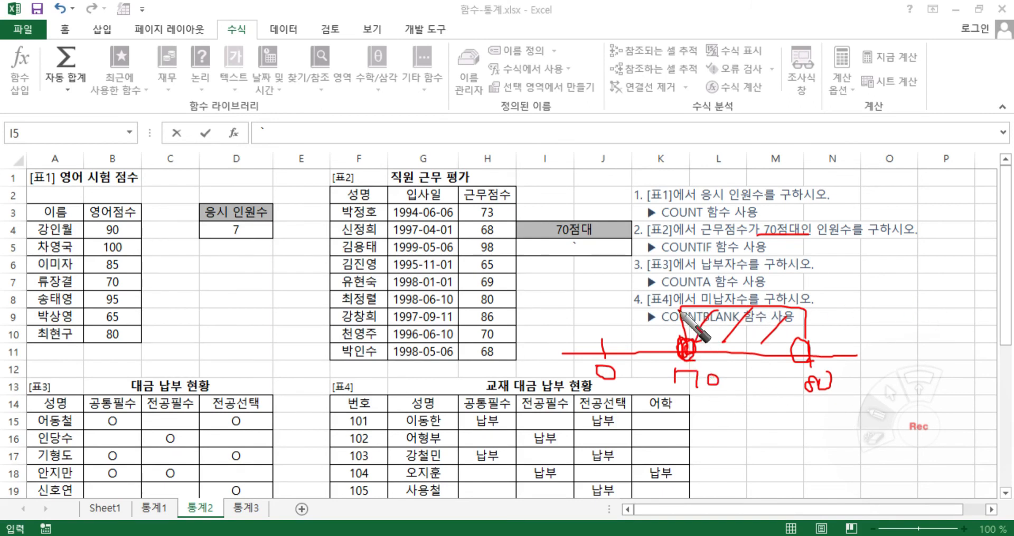
mouse_move(687, 349)
left_mouse_down()
mouse_move(684, 312)
mouse_move(716, 279)
mouse_move(950, 275)
left_mouse_up()
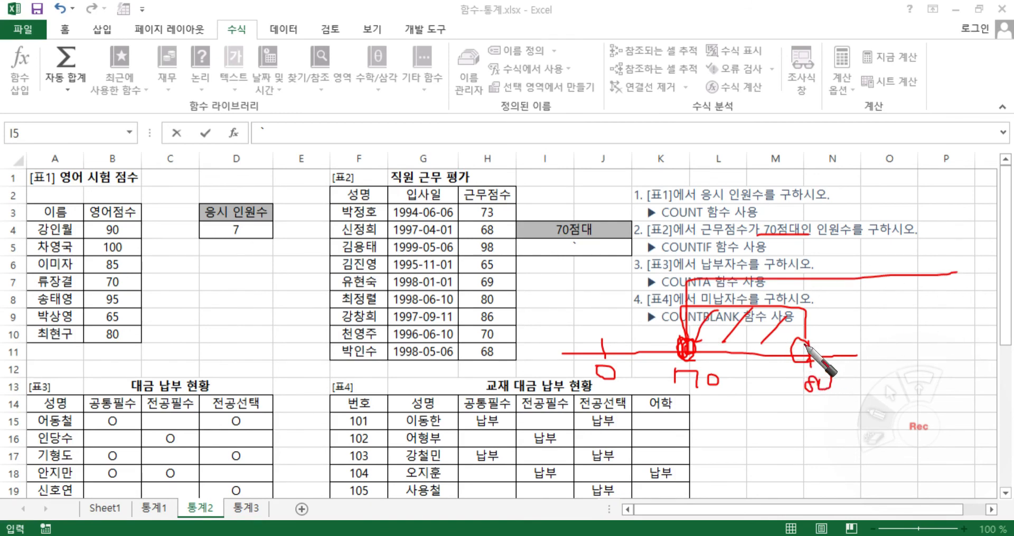
mouse_move(806, 362)
left_mouse_down()
mouse_move(811, 272)
mouse_move(953, 267)
left_mouse_up()
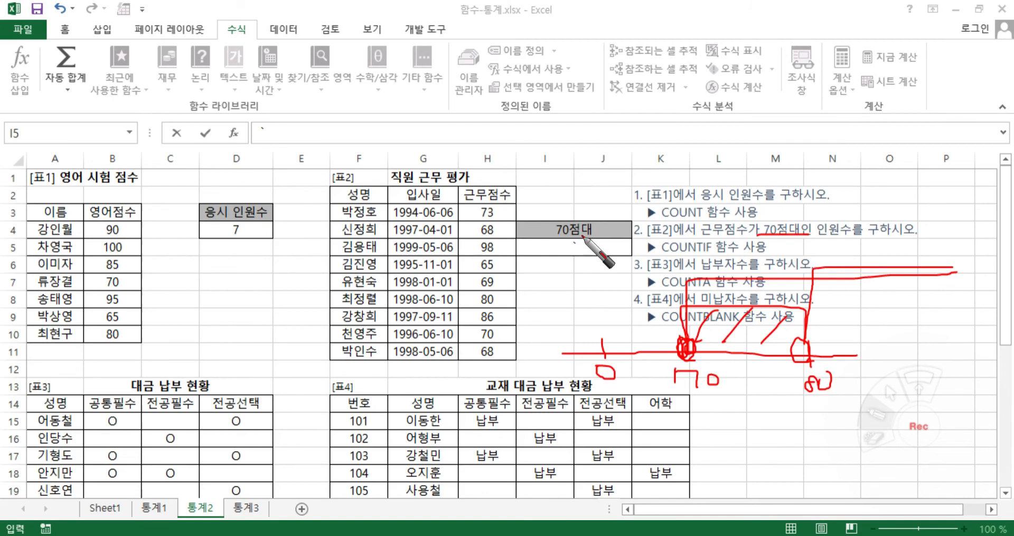
key("Escape")
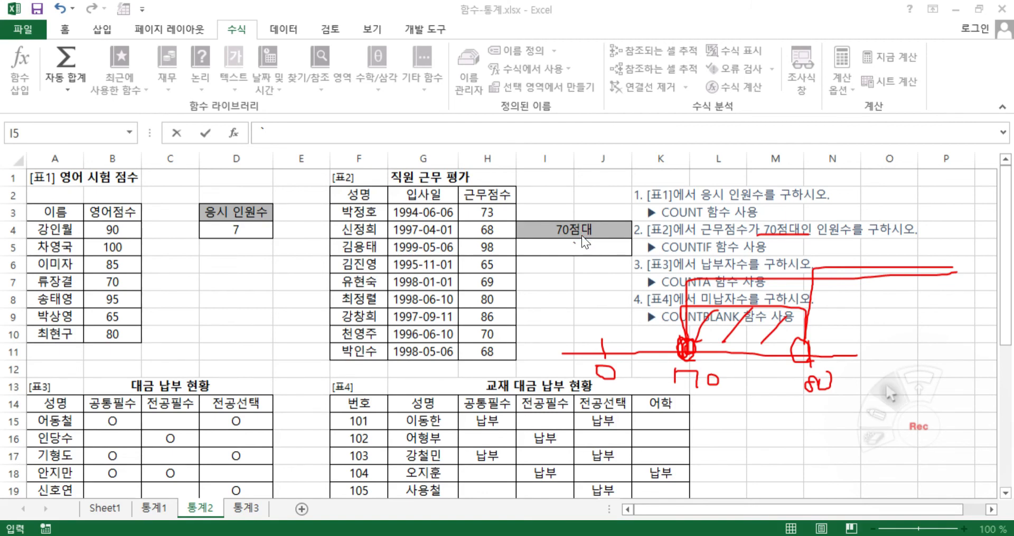
key("Escape")
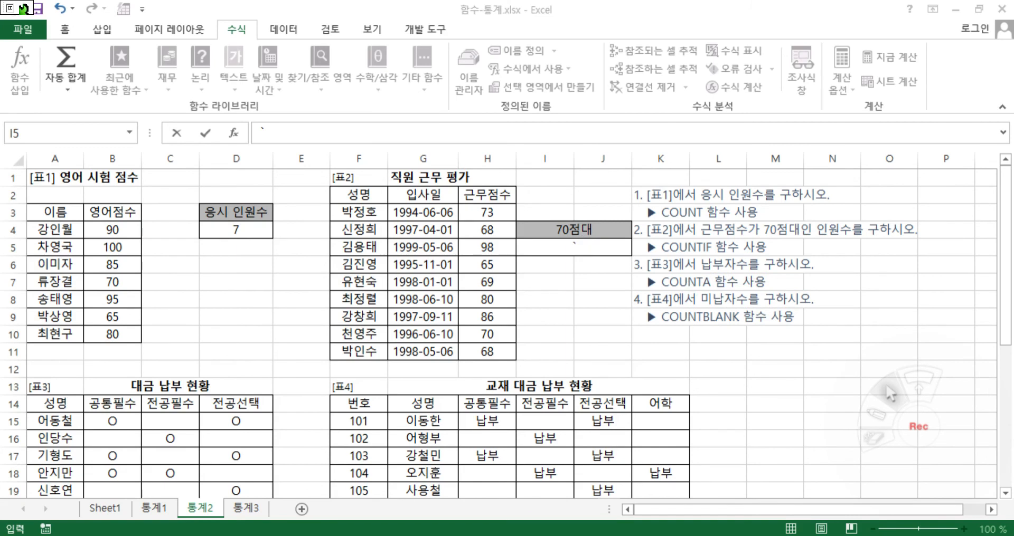
Enter a COUNTIF formula in I5 of 표2 that counts the 근무점수 values in H3:H11 meeting the criterion ">=70"
left_click(581, 247)
double_click(581, 247)
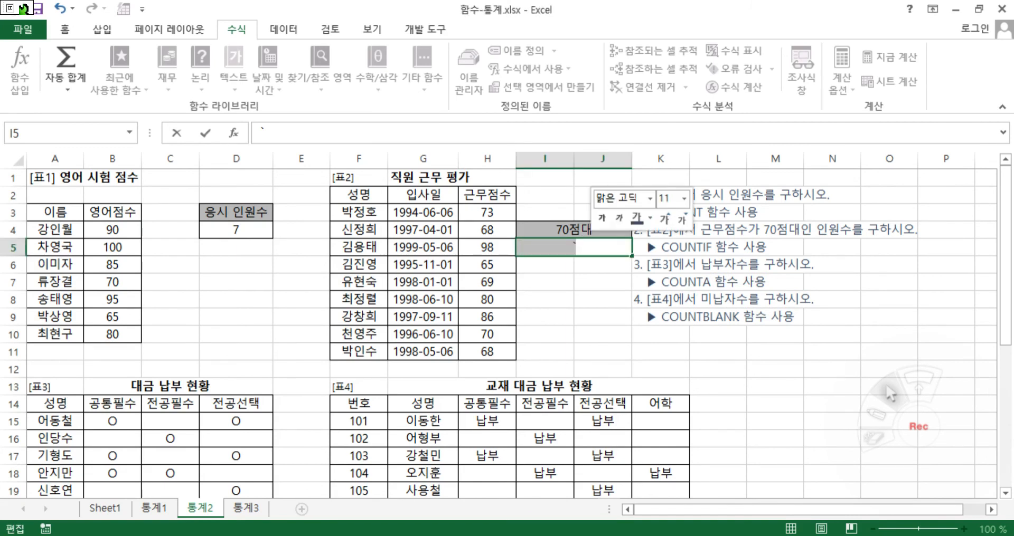
type("=cou")
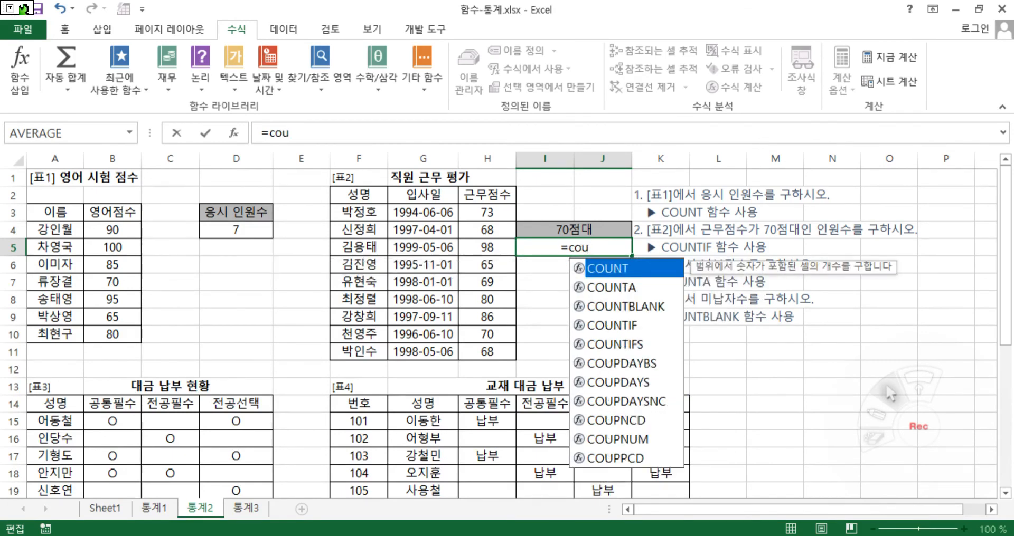
left_click(612, 325)
double_click(612, 325)
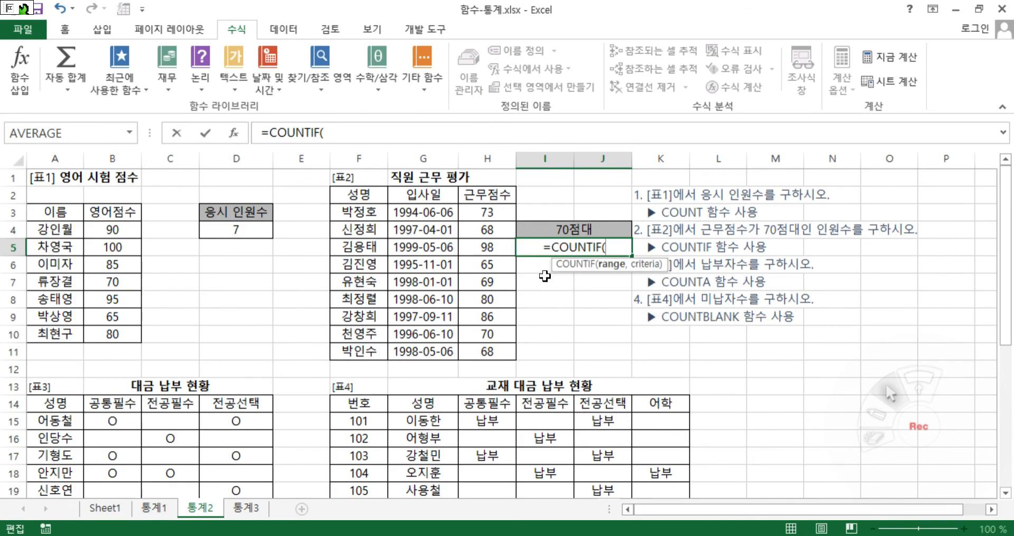
left_click(232, 132)
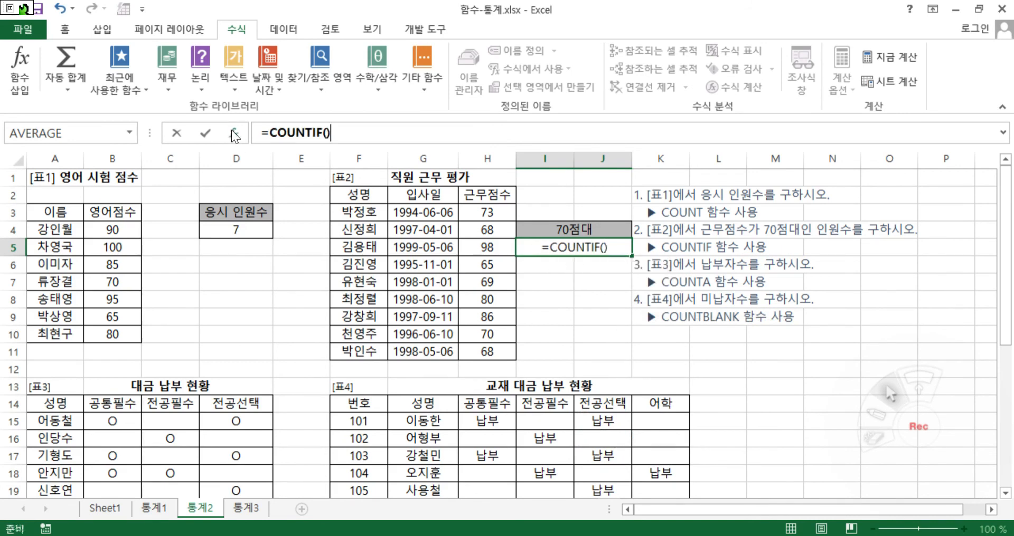
left_click_drag(695, 432, 705, 423)
left_click_drag(487, 212, 491, 354)
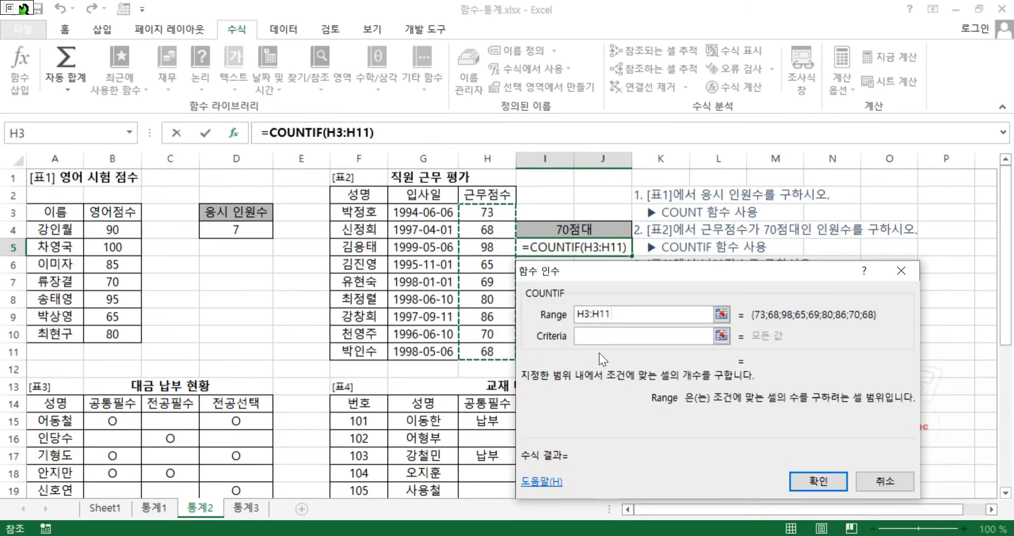
left_click(604, 340)
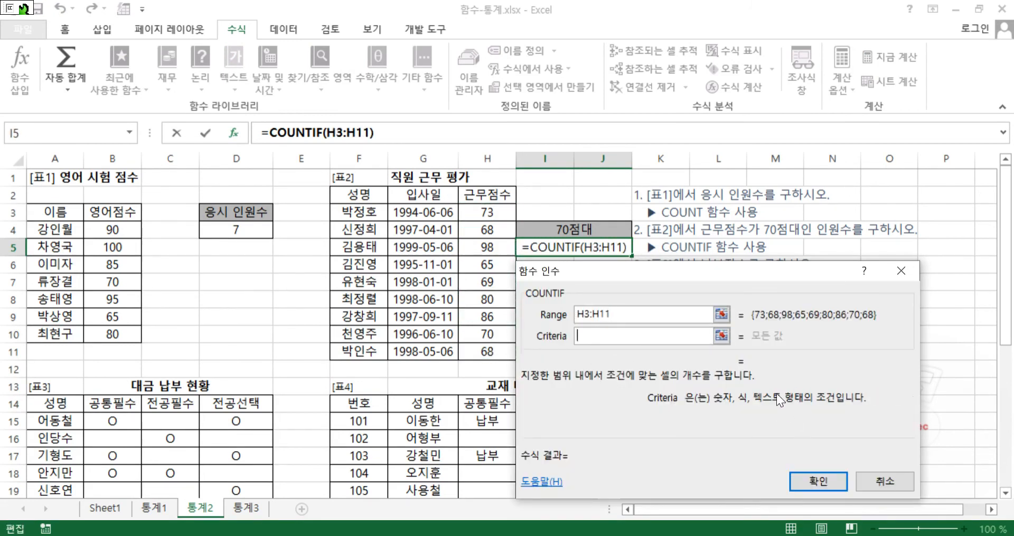
type("\">")
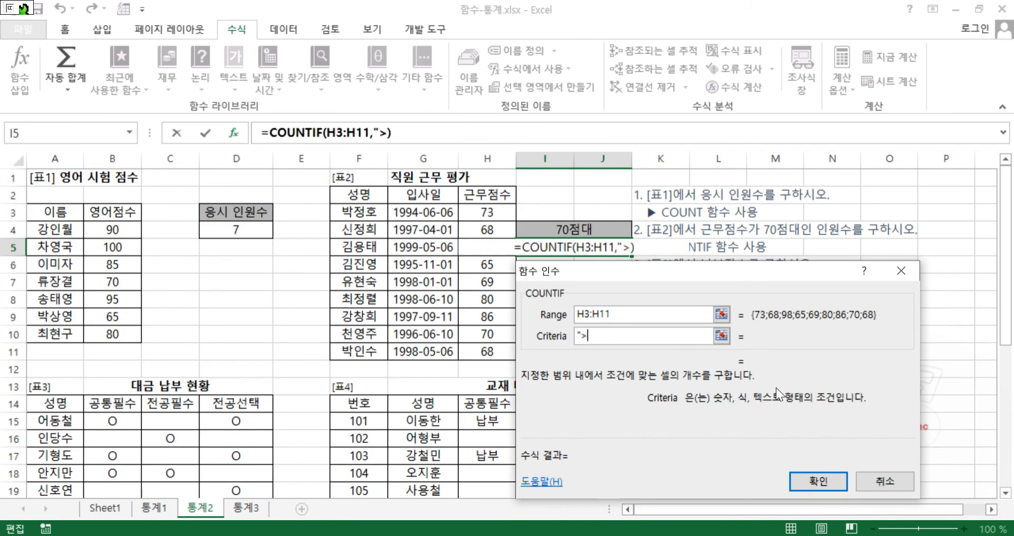
type("=70")
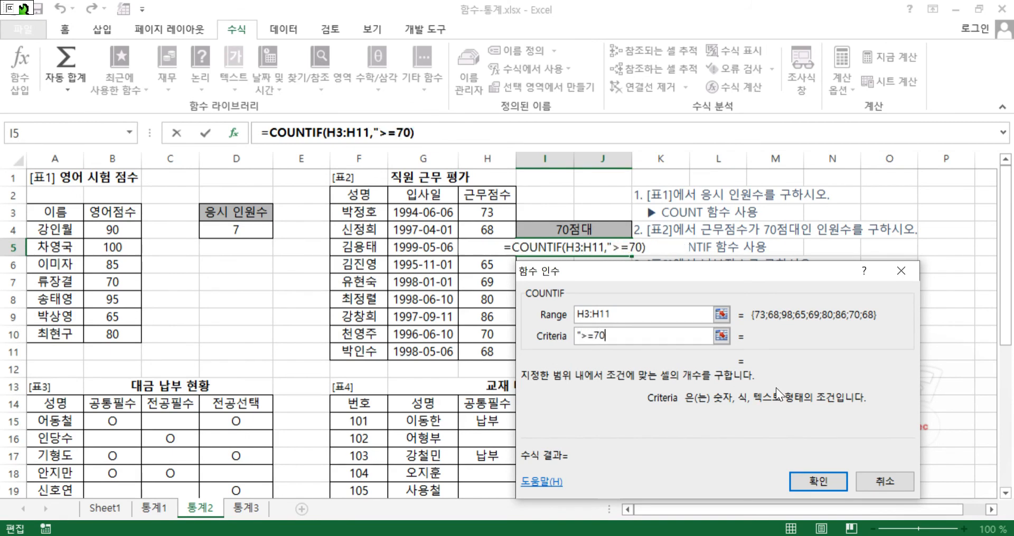
type("\"")
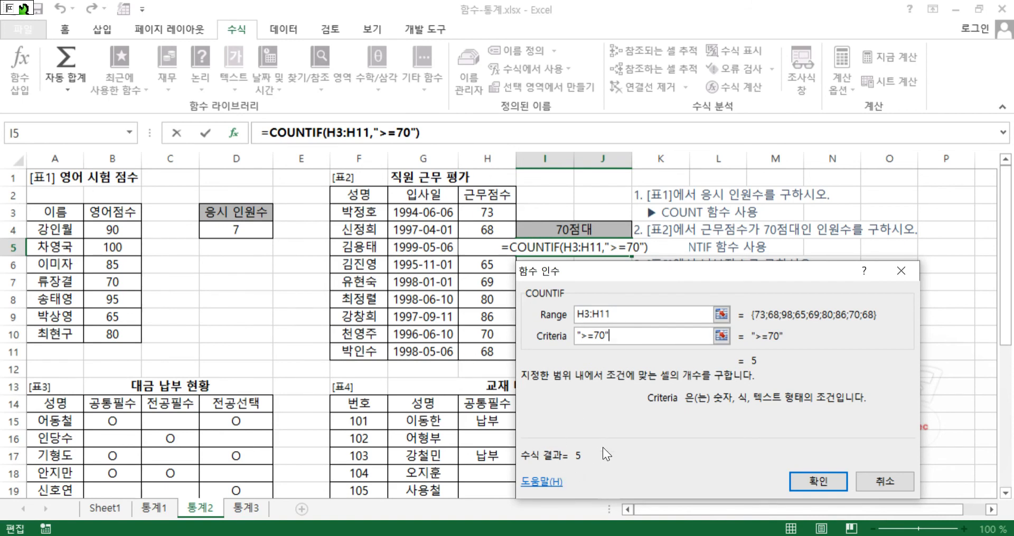
left_click(819, 481)
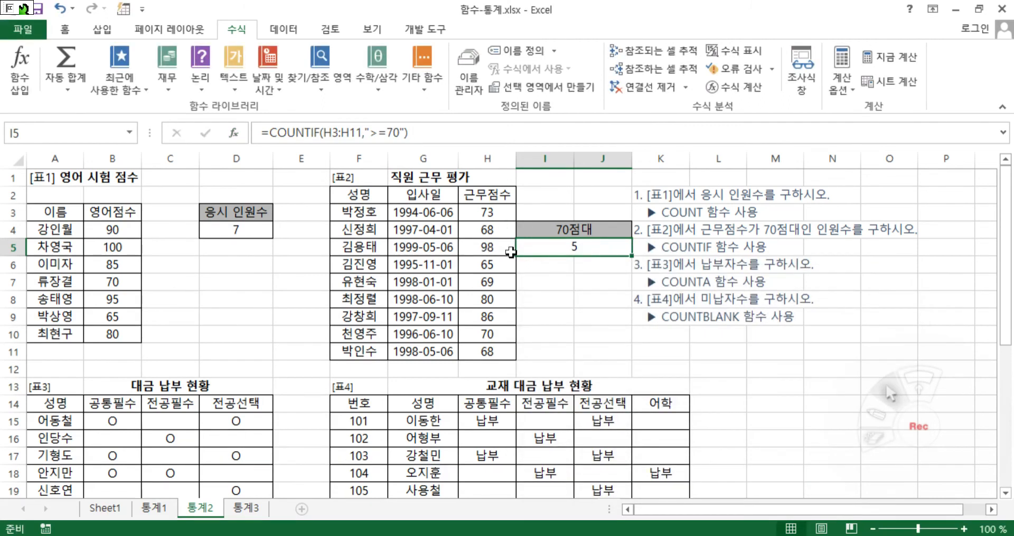
Extend the I5 formula by subtracting a COUNTIF over H3:H11 with the criterion ">=80" to count only scores in the 70s
left_click(424, 133)
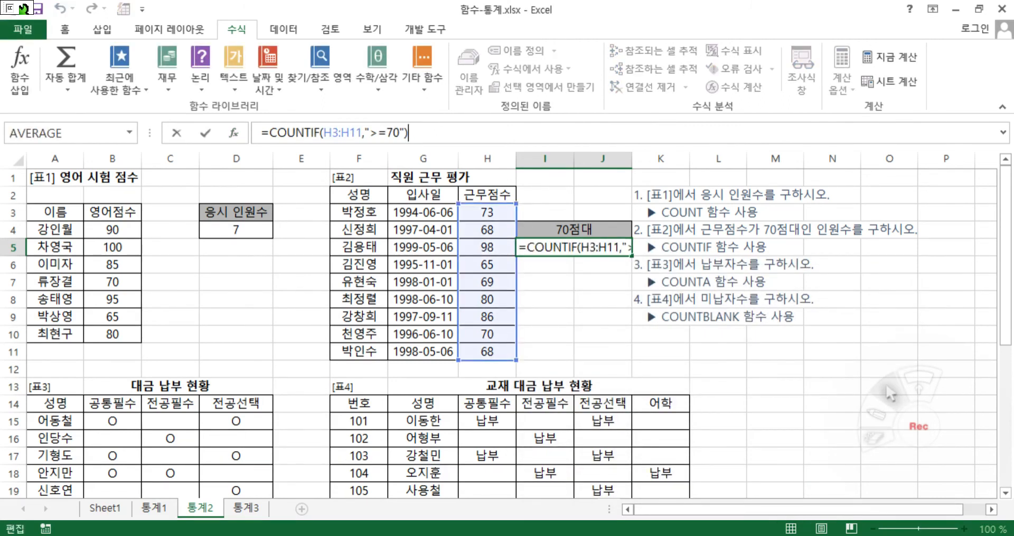
type("-")
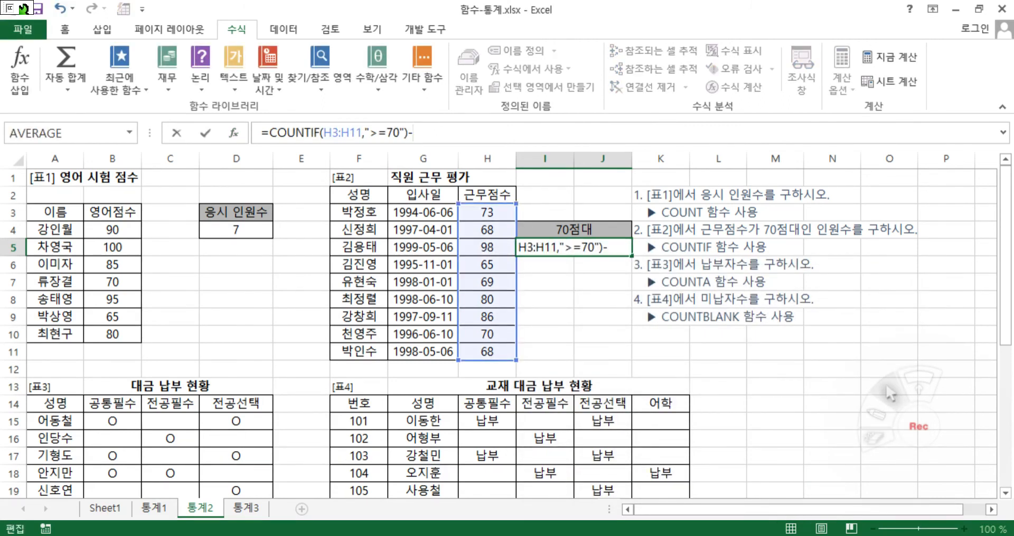
type("cou")
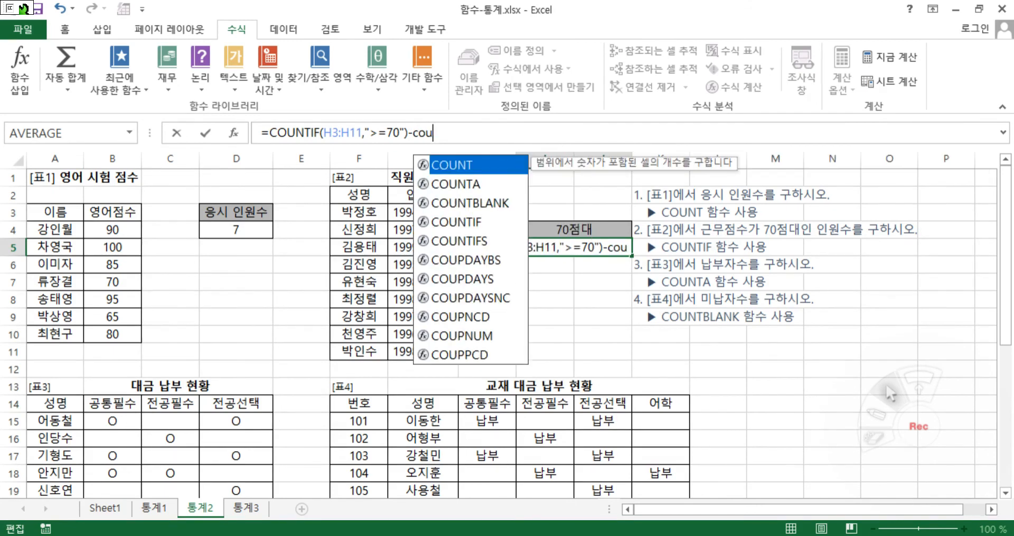
type("ntif(")
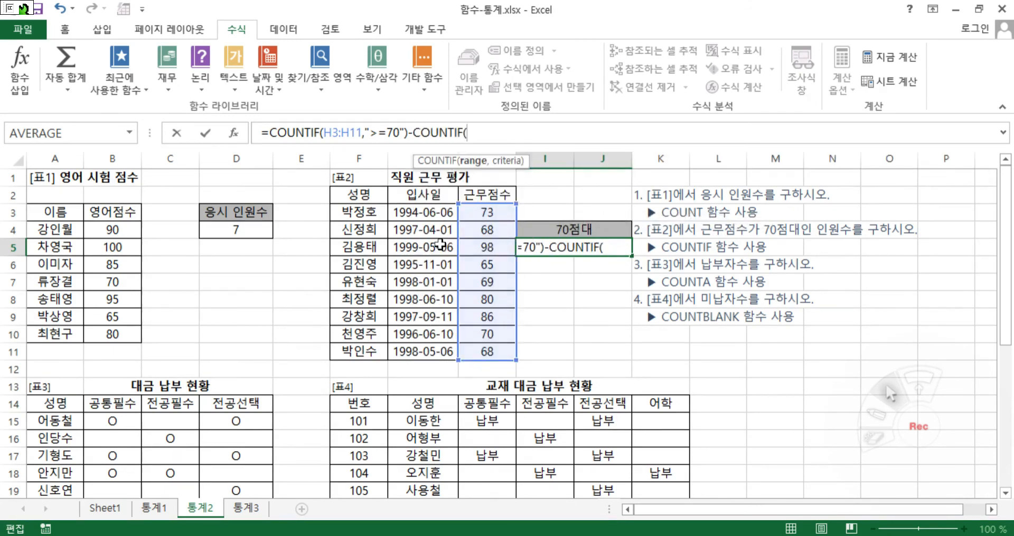
left_click(234, 132)
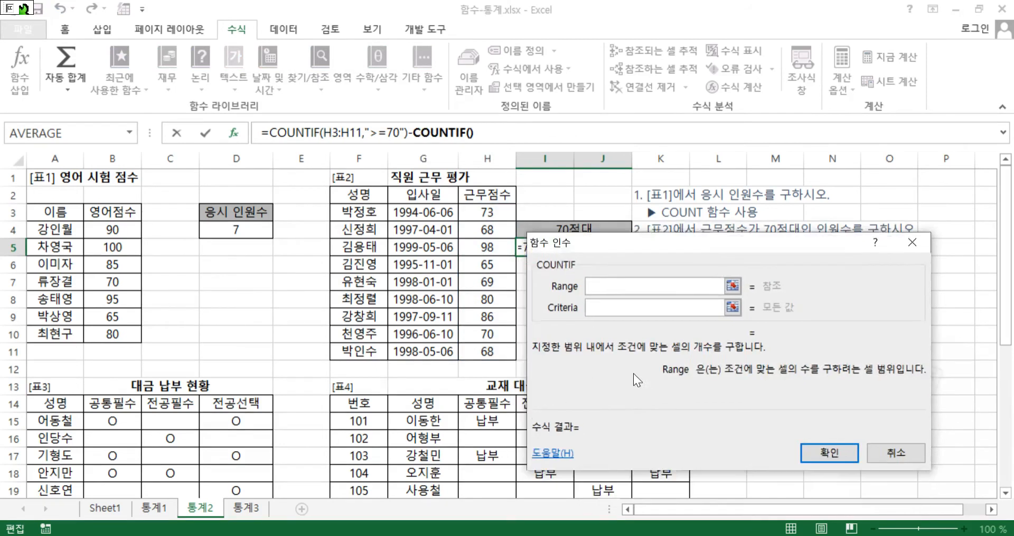
left_click_drag(475, 198, 478, 351)
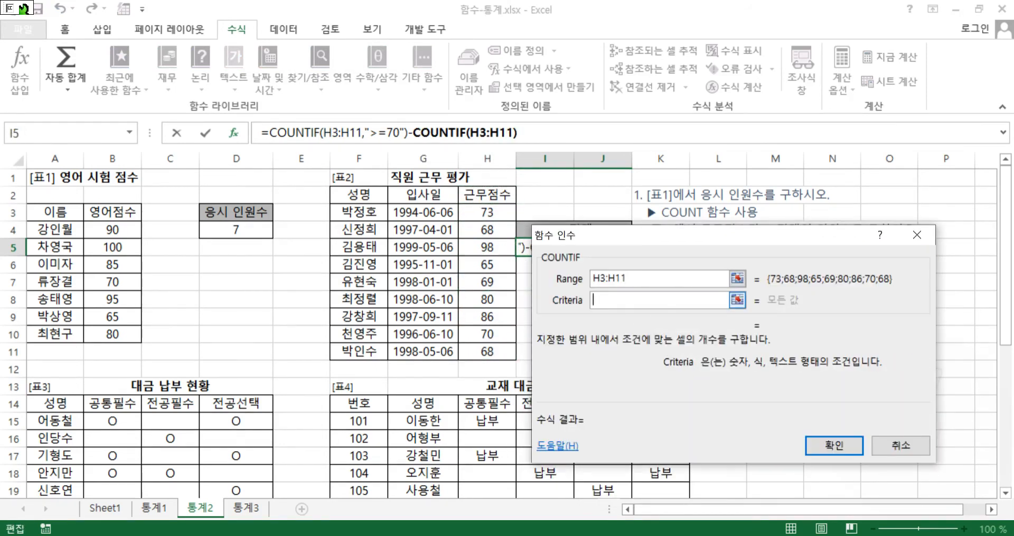
type("\">=")
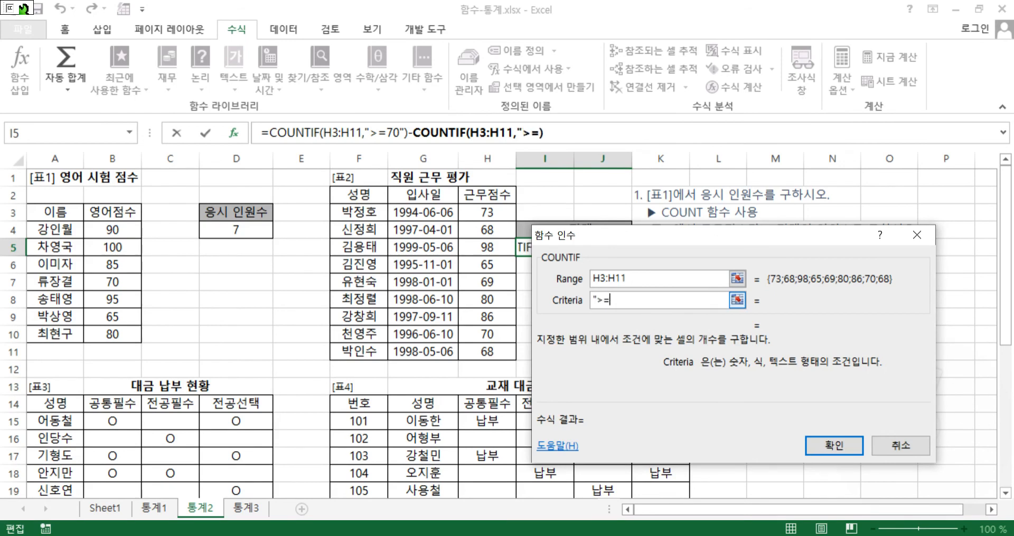
type("80\"")
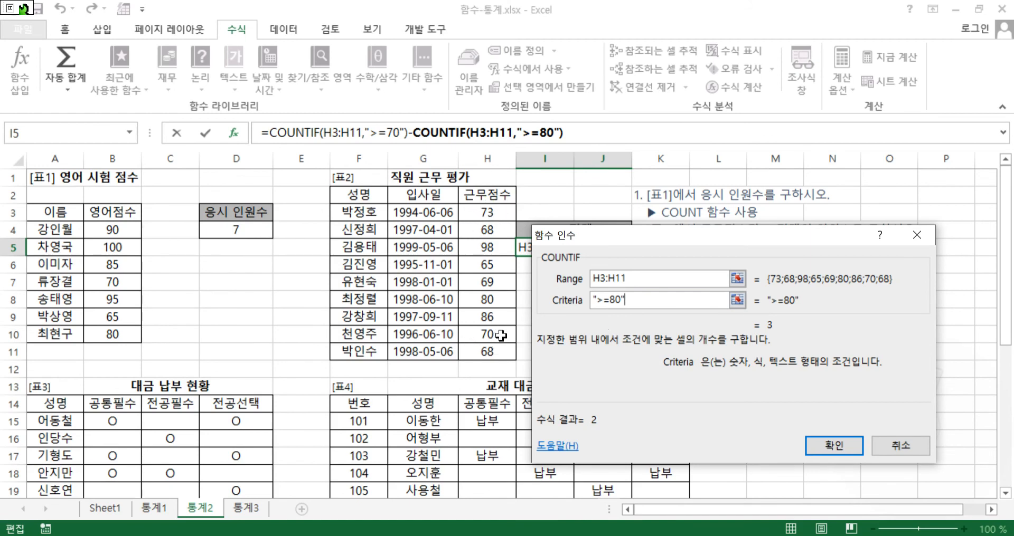
left_click(838, 442)
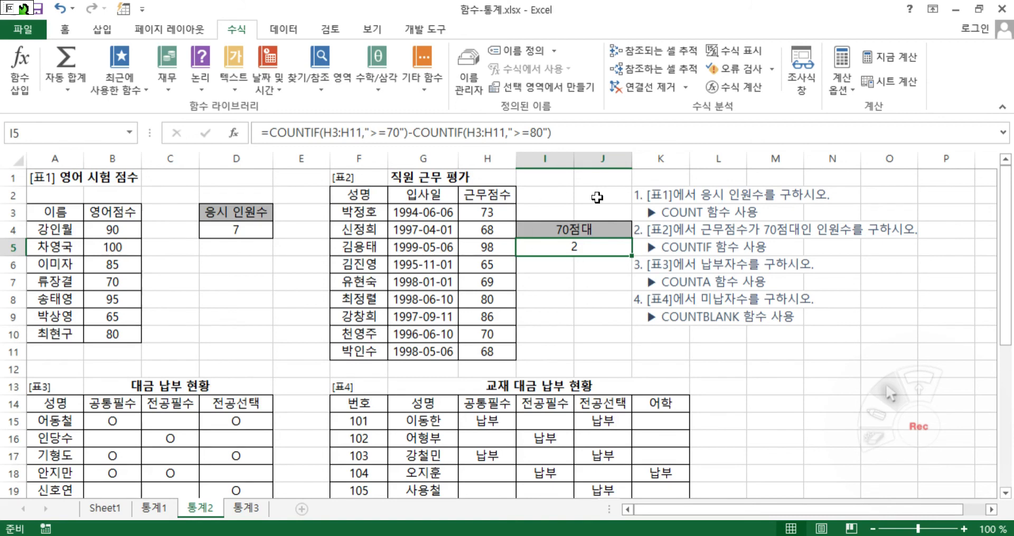
Switch to the 통계3 sheet and start a COUNTIFS formula in K9 with its function arguments dialog open
left_click(246, 509)
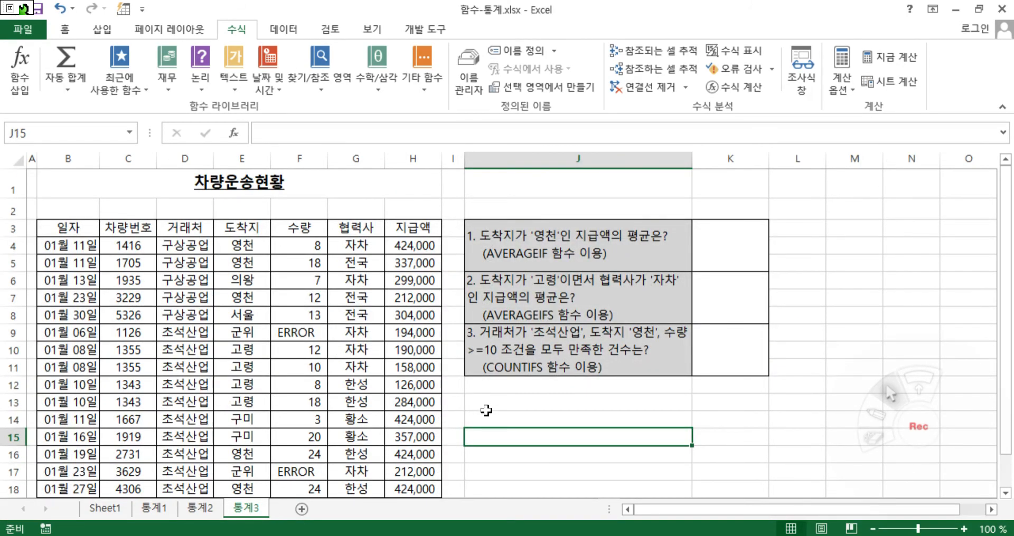
left_click(712, 255)
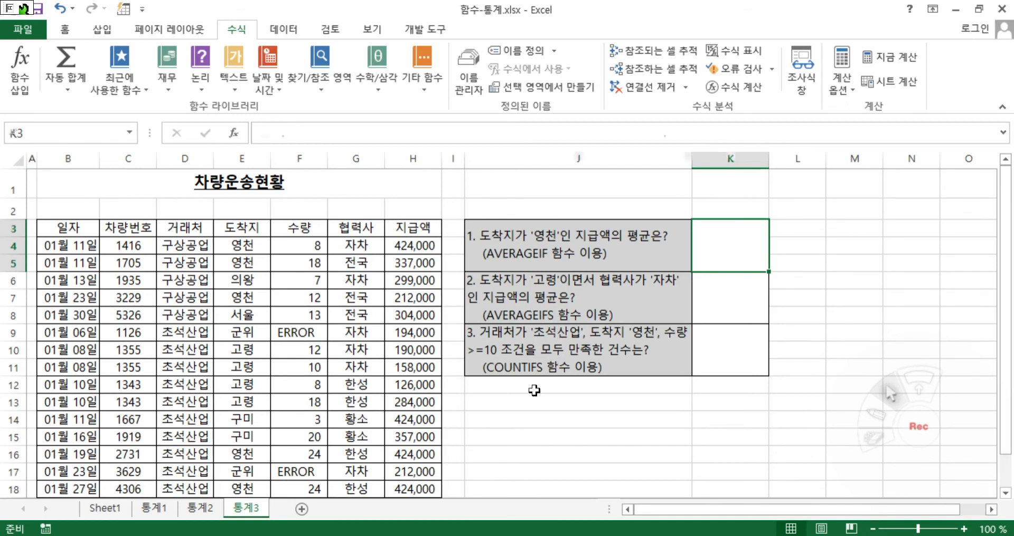
left_click(557, 367)
left_click(539, 405)
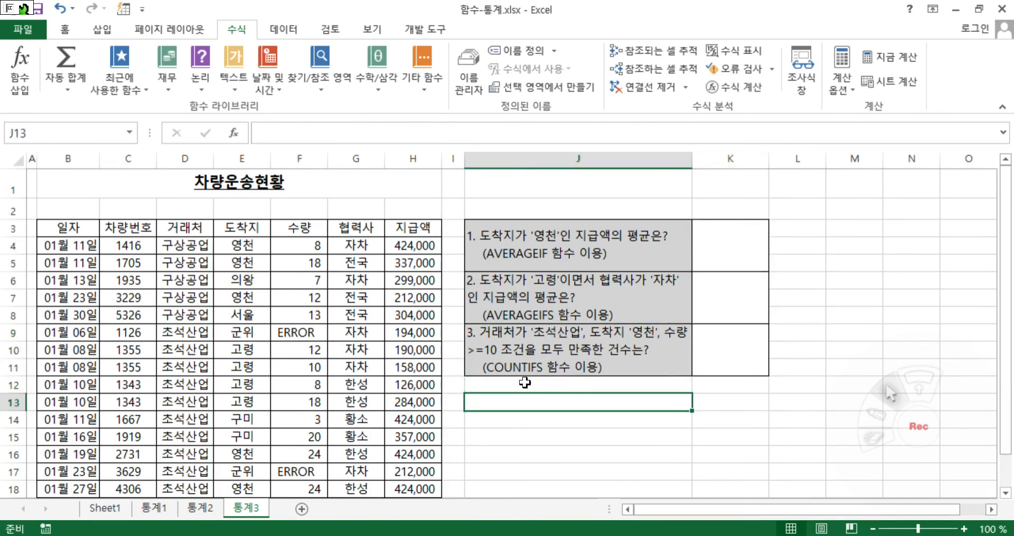
left_click(541, 425)
left_click(734, 352)
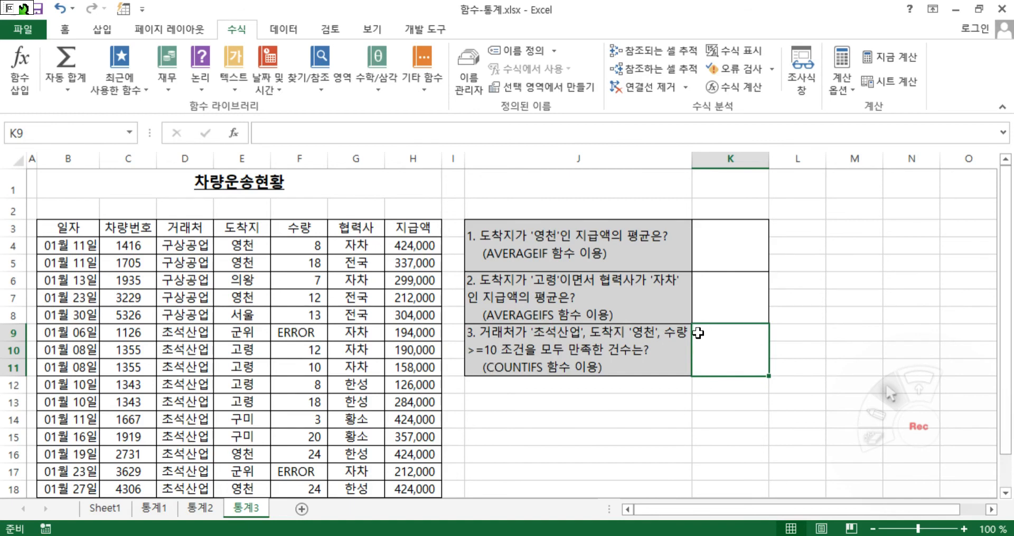
type("=cou")
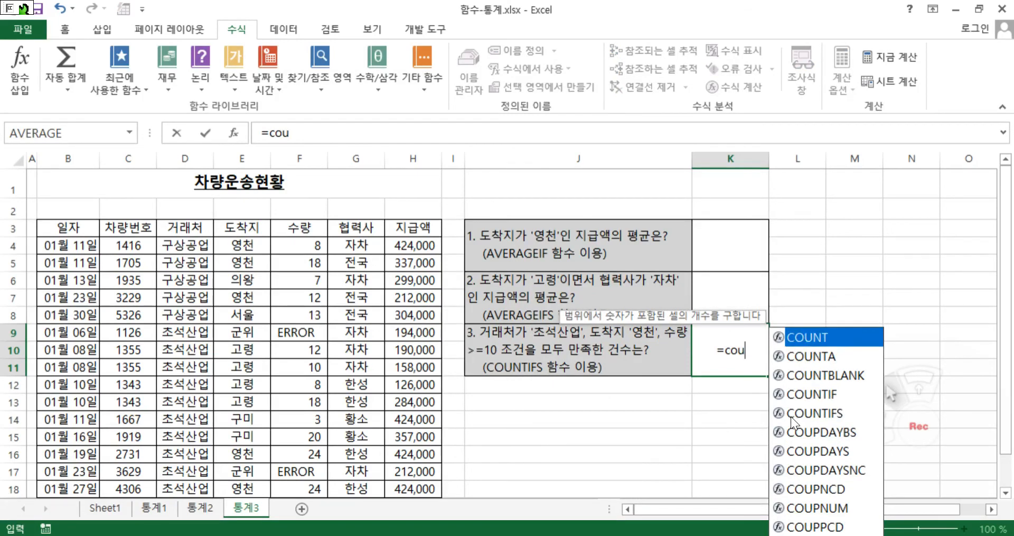
double_click(789, 413)
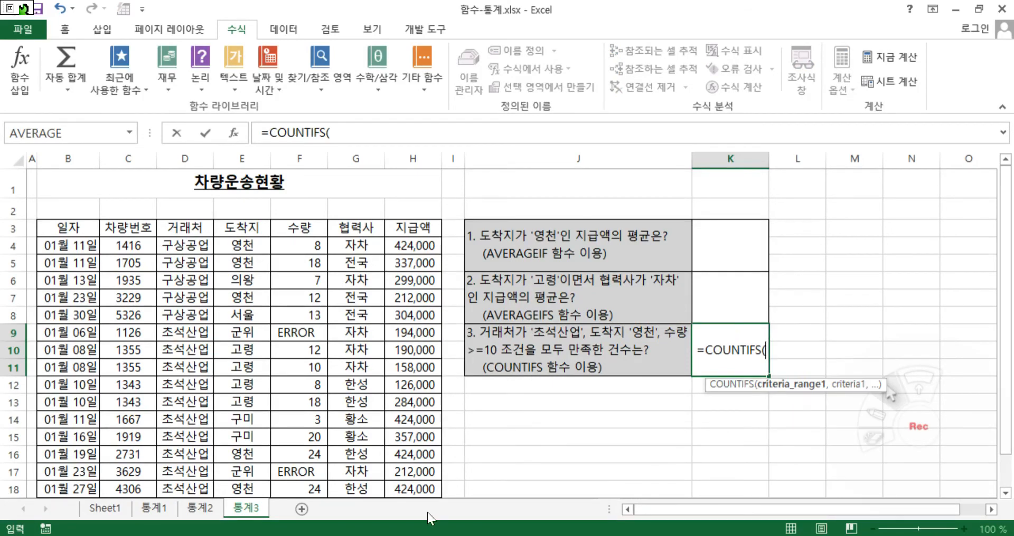
left_click(234, 133)
left_click_drag(594, 395, 548, 385)
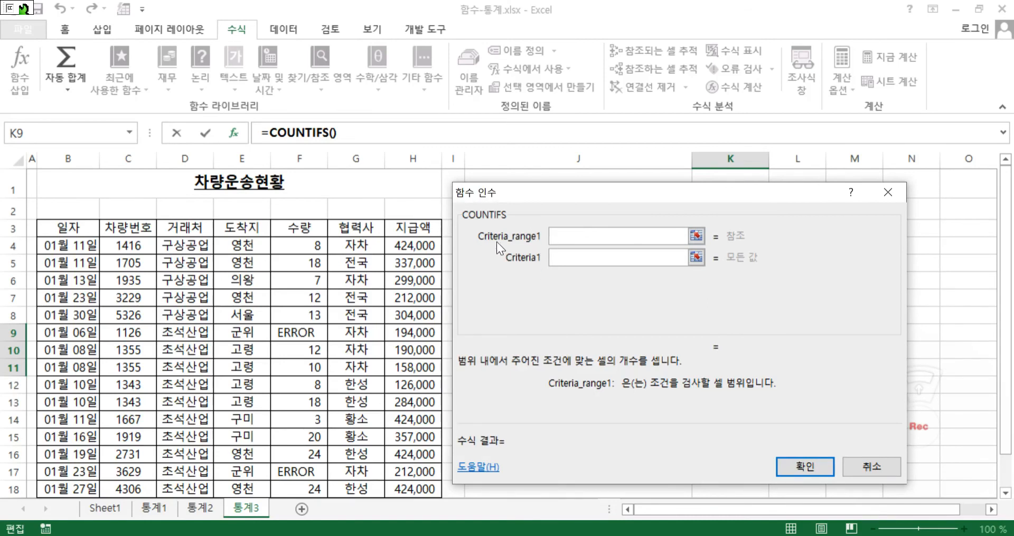
left_click_drag(531, 203, 450, 402)
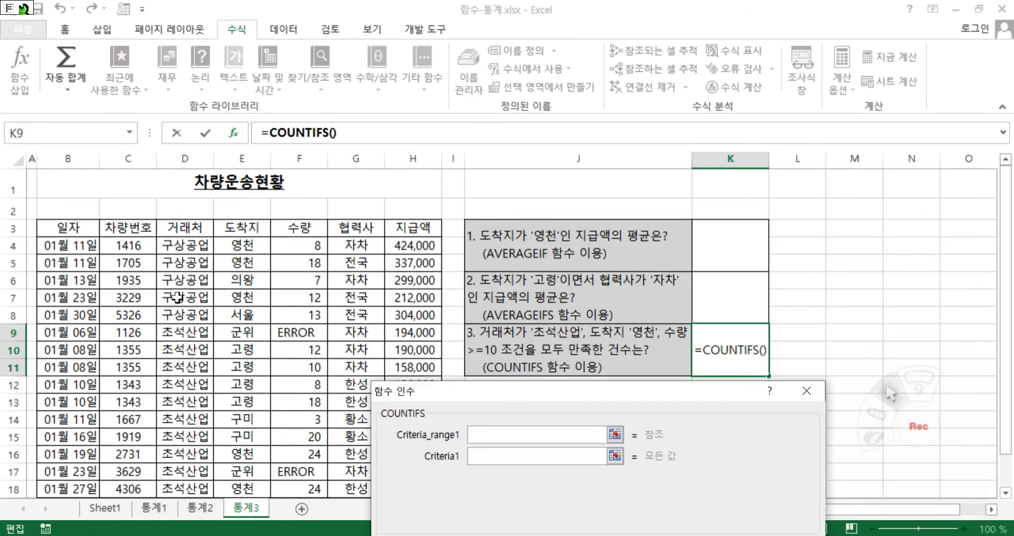
Set the first COUNTIFS condition to the 거래처 range D4:D20 with the criterion "=초석산업"
left_click_drag(176, 248, 188, 439)
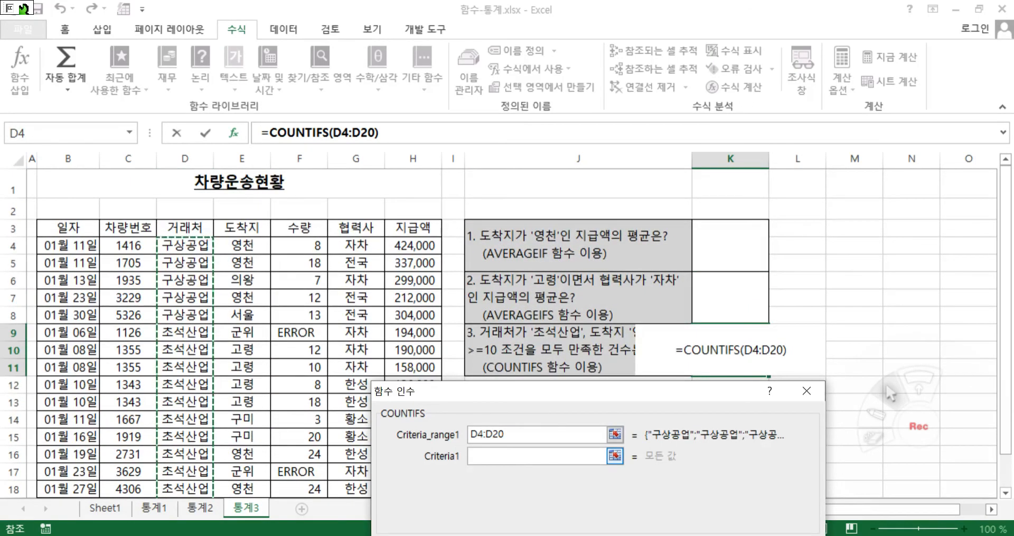
left_click(515, 458)
type("\"")
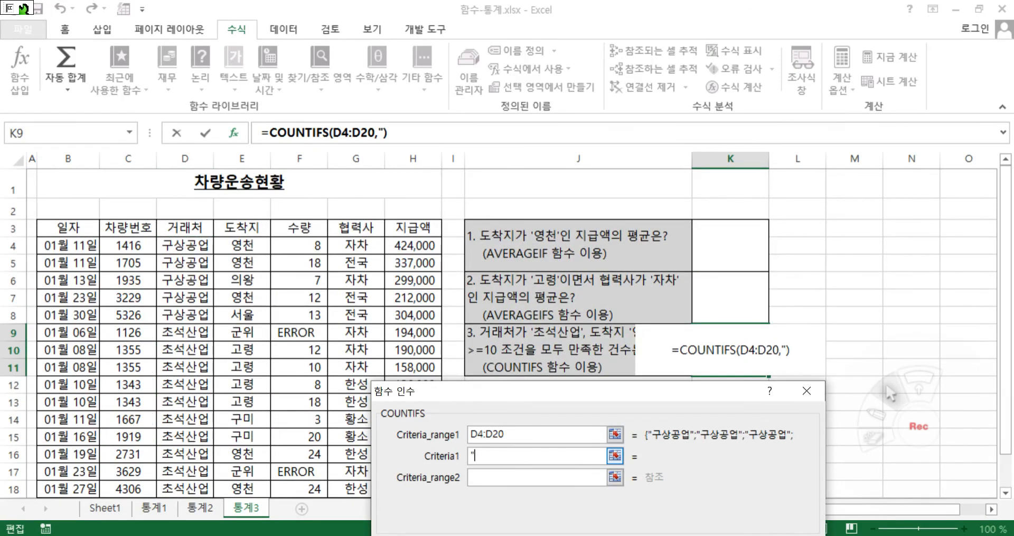
type("=")
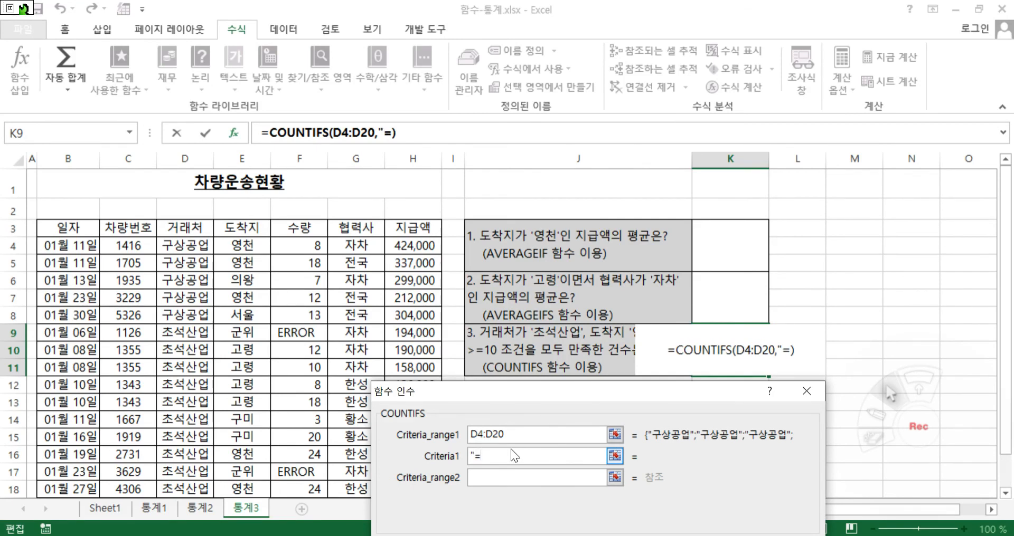
type("ㅊ")
type("석산어")
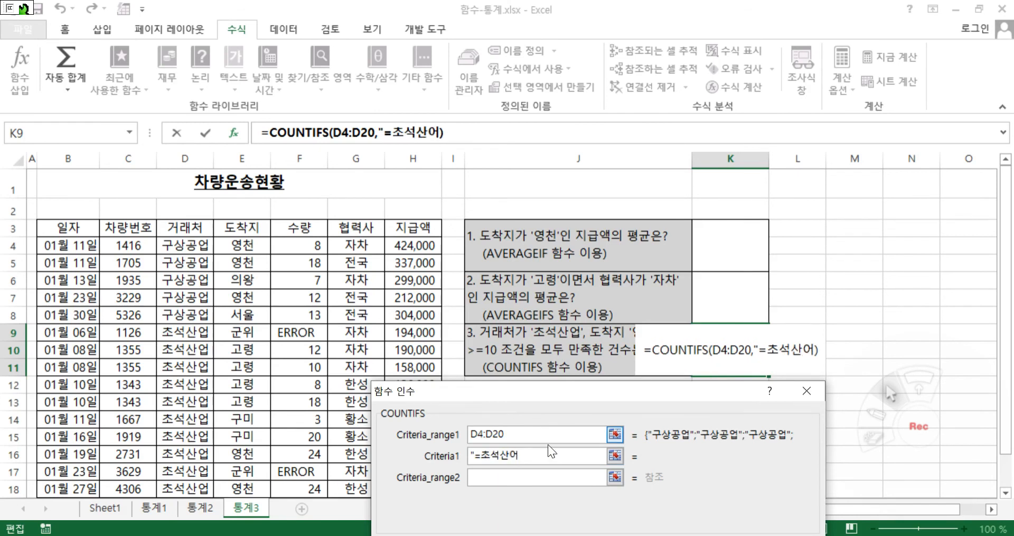
type("ㅂ\"")
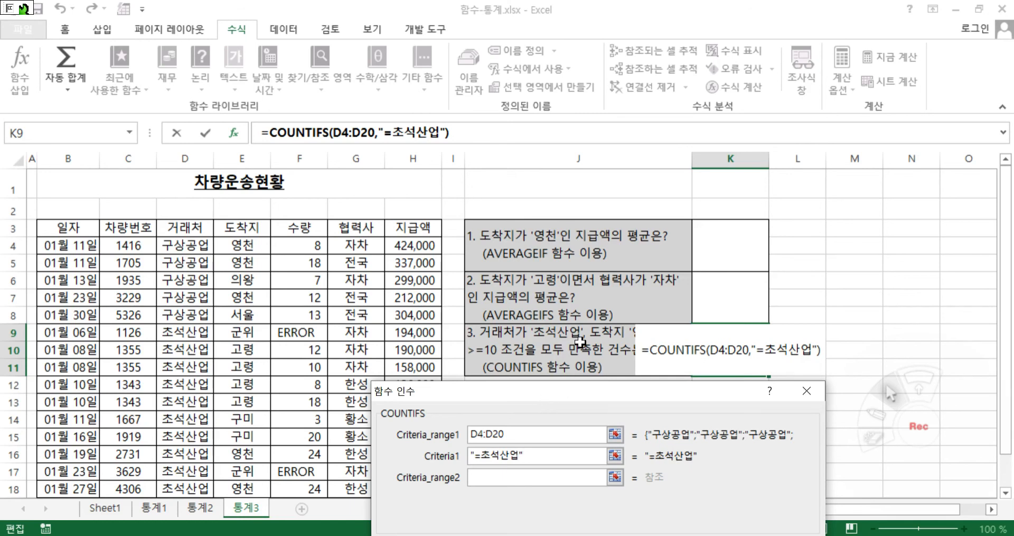
Set the second COUNTIFS condition to the 도착지 range E4:E20 with the criterion "=영천"
left_click(540, 477)
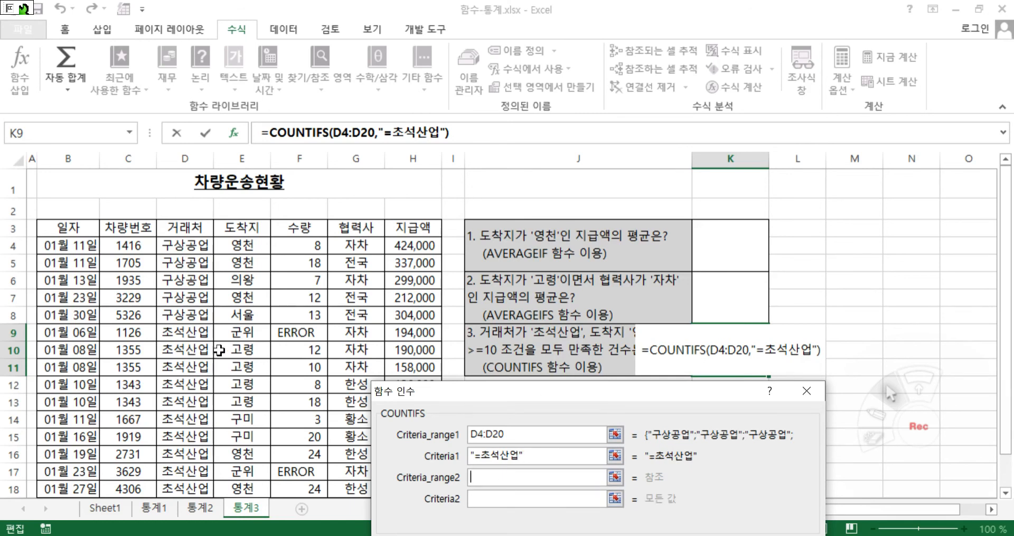
left_click_drag(234, 245, 243, 454)
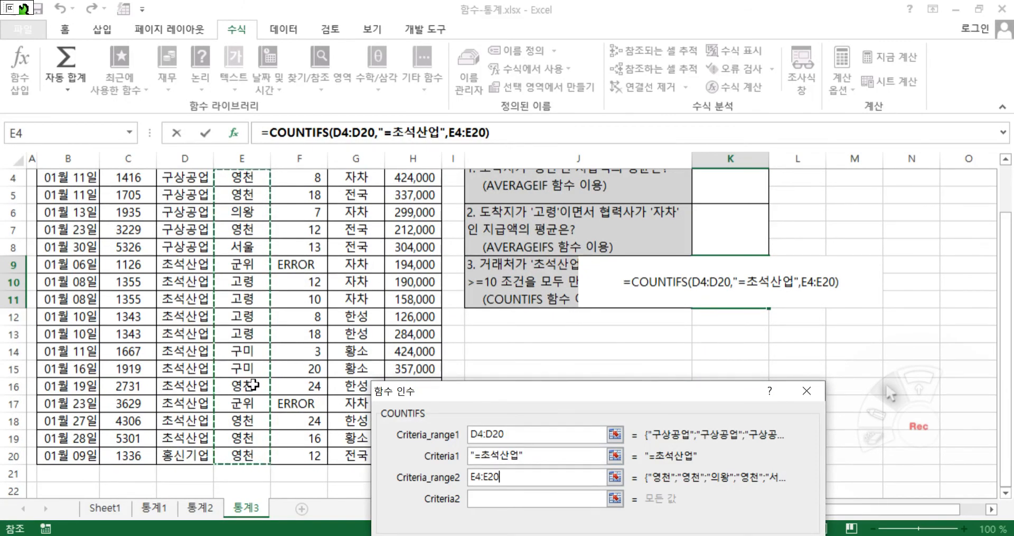
scroll(264, 386, "up", 1)
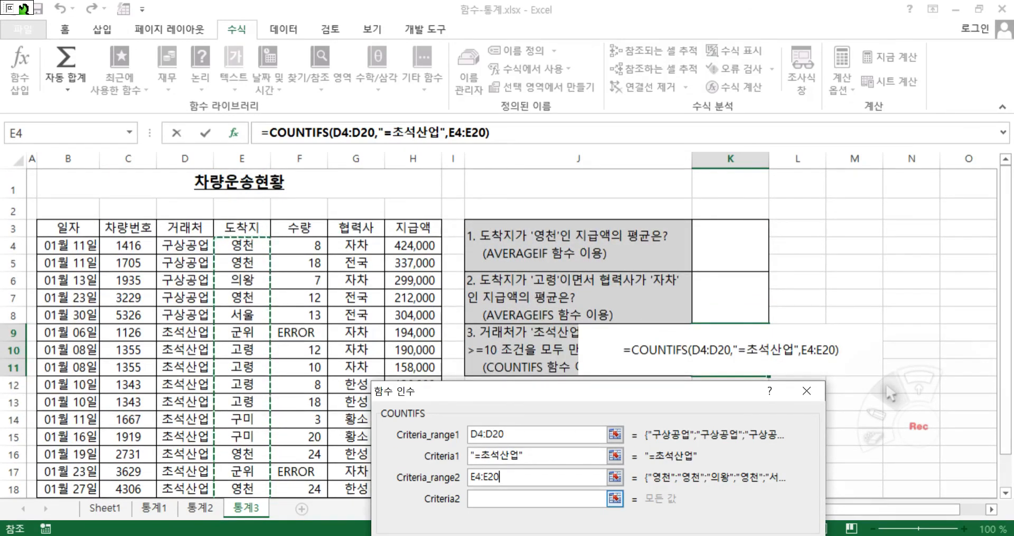
left_click(580, 500)
type("\"여")
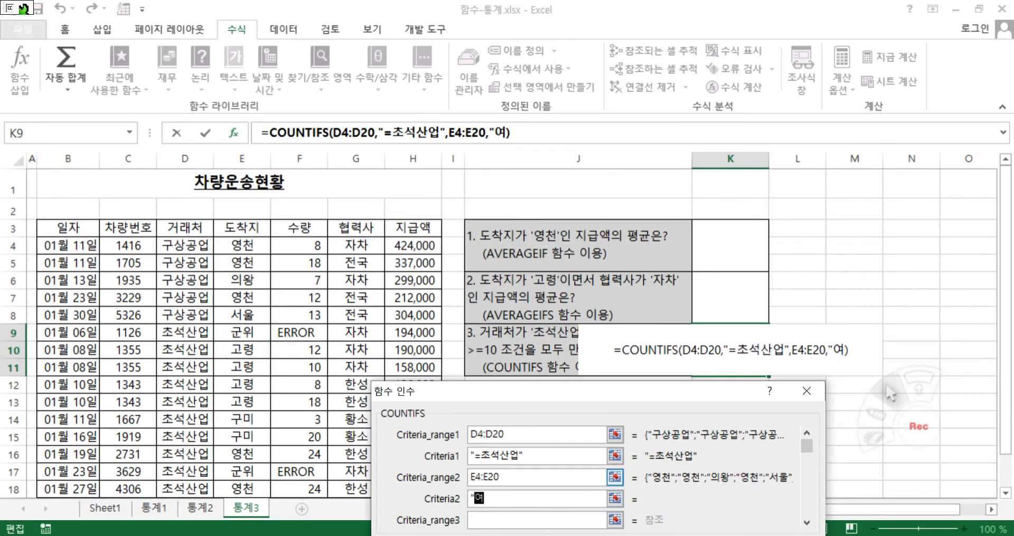
type("천\"")
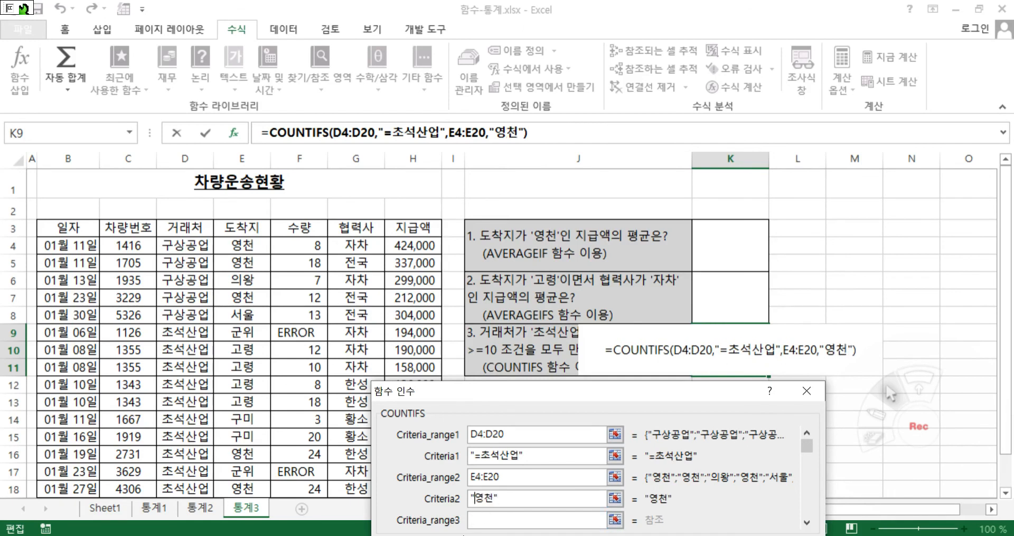
type("=")
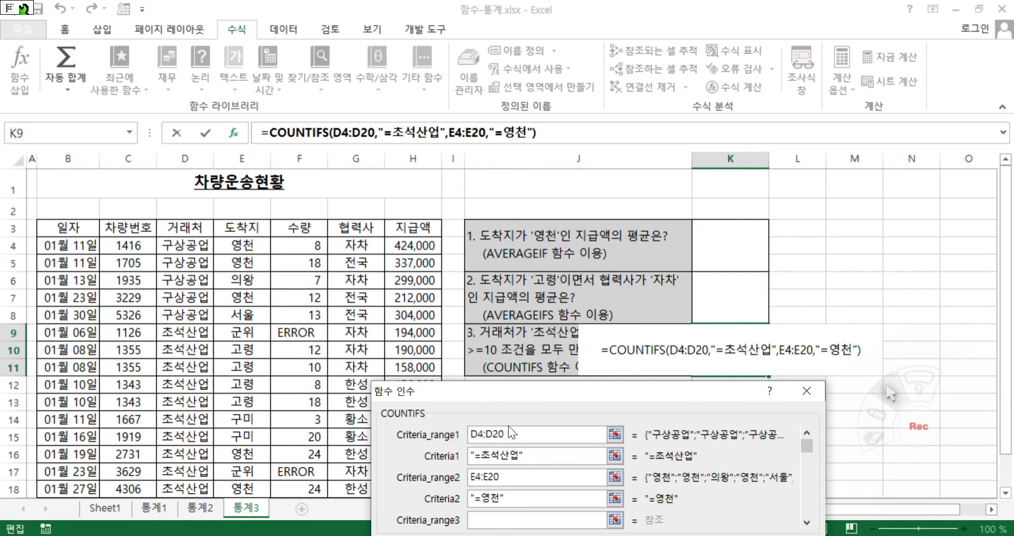
Set the third COUNTIFS condition to the 수량 range F4:F18 with the criterion ">=10"
left_click_drag(493, 393, 616, 237)
key("Tab")
left_click_drag(550, 239, 628, 240)
left_click_drag(309, 244, 301, 489)
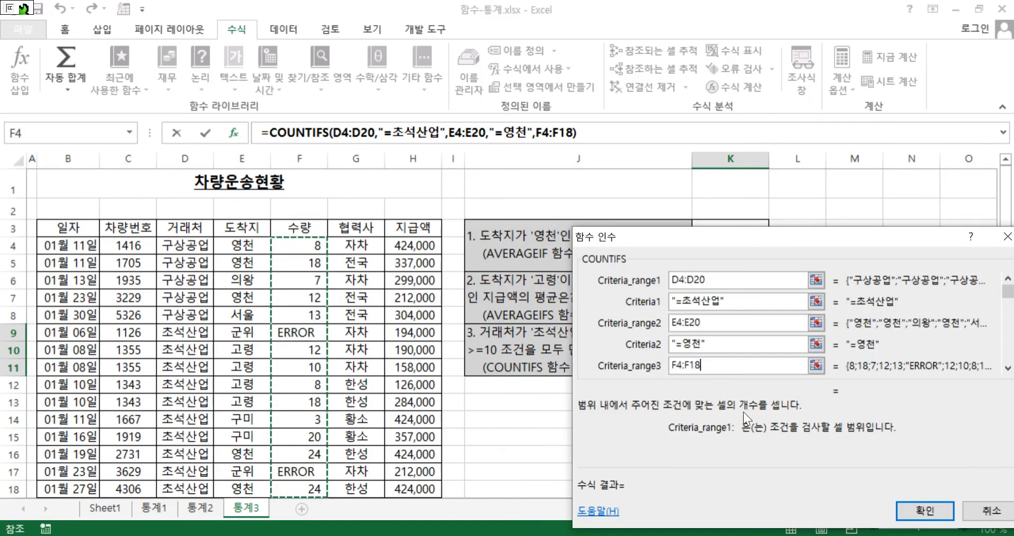
scroll(711, 357, "down", 1)
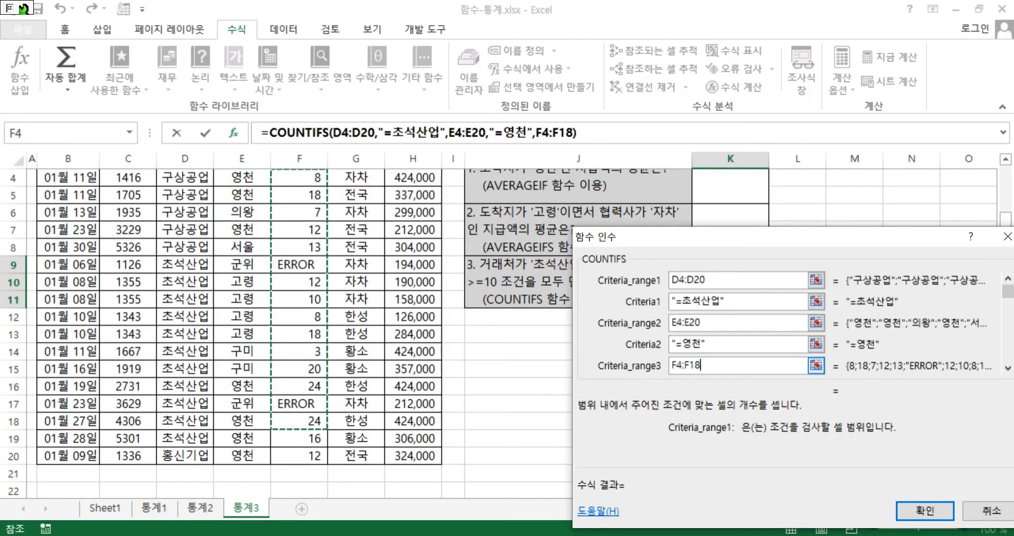
key("Tab")
left_click_drag(732, 246, 507, 239)
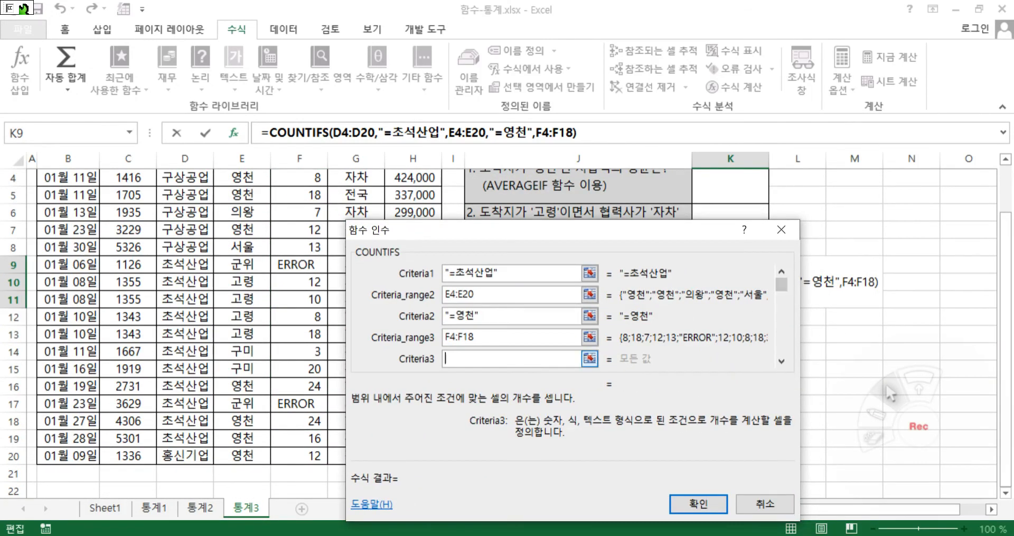
type("\">=1")
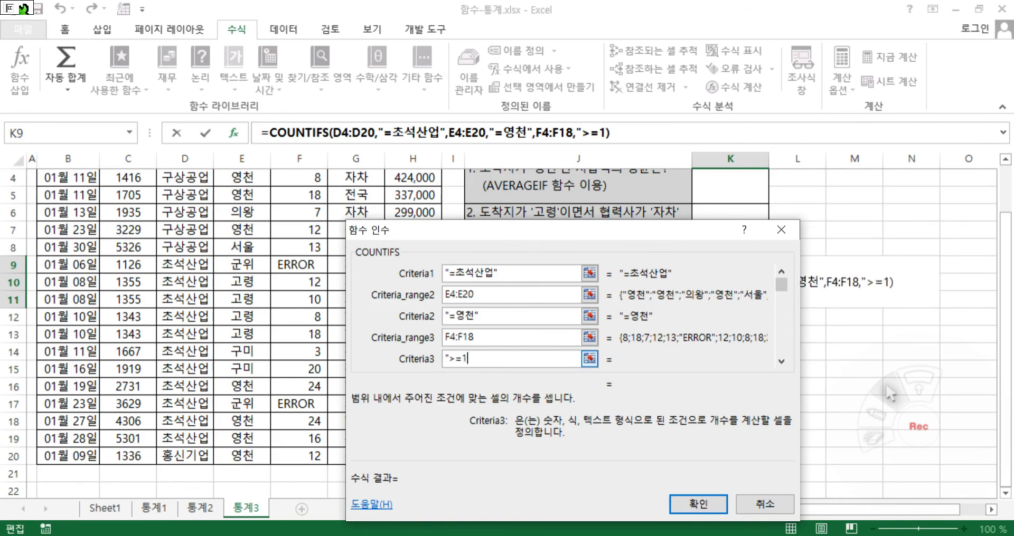
type("0\"")
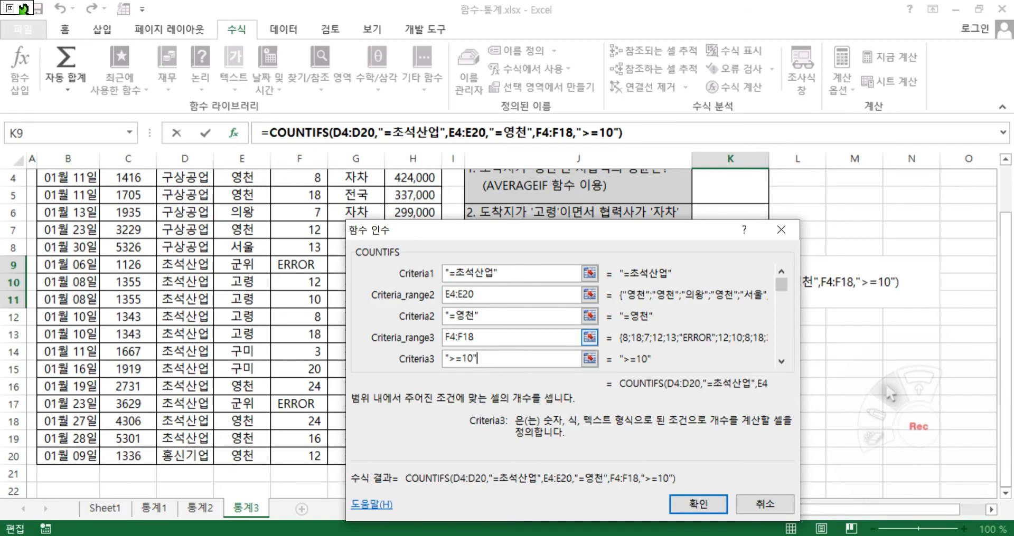
Check the COUNTIFS ranges, correct the third criteria range to F4:F20, and commit the formula in K9
left_click(511, 345)
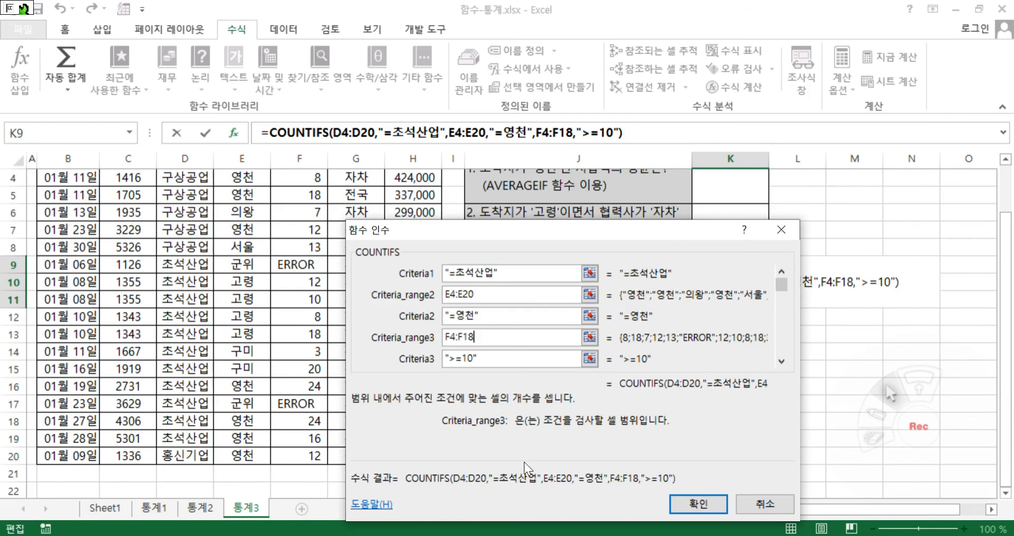
scroll(590, 338, "up", 1)
left_click(505, 294)
scroll(813, 302, "down", 1)
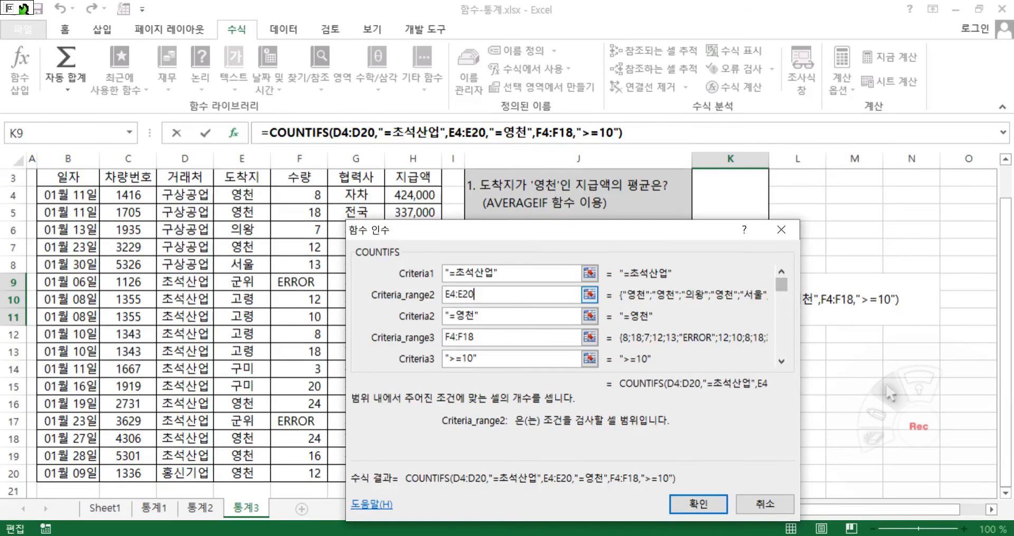
left_click(782, 272)
left_click(478, 273)
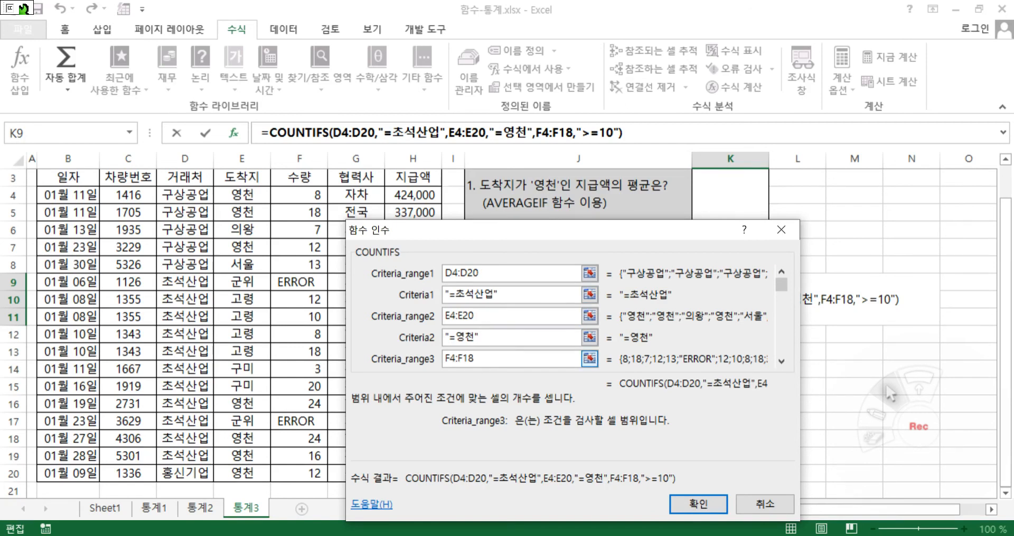
left_click_drag(488, 233, 633, 216)
double_click(604, 342)
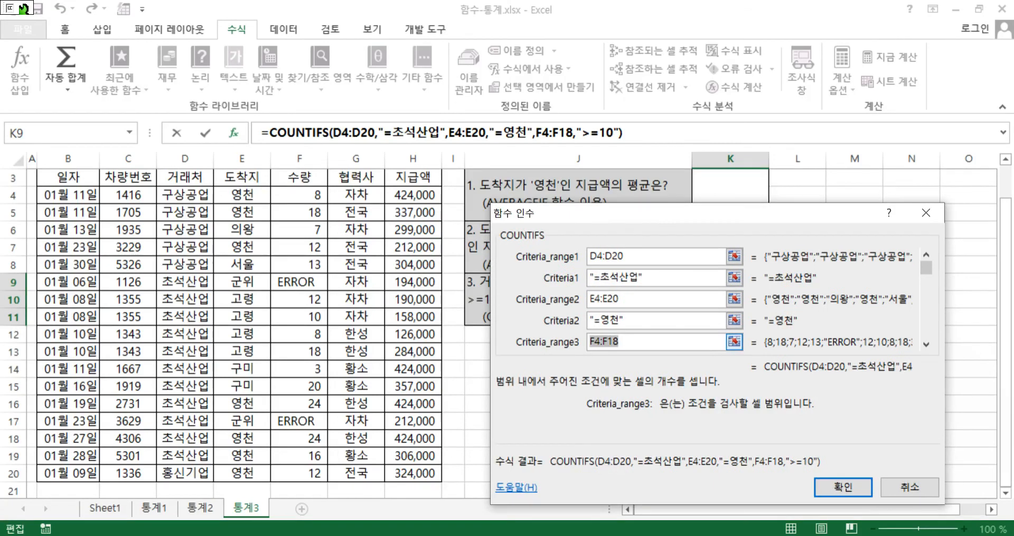
scroll(296, 350, "up", 1)
left_click_drag(301, 246, 321, 455)
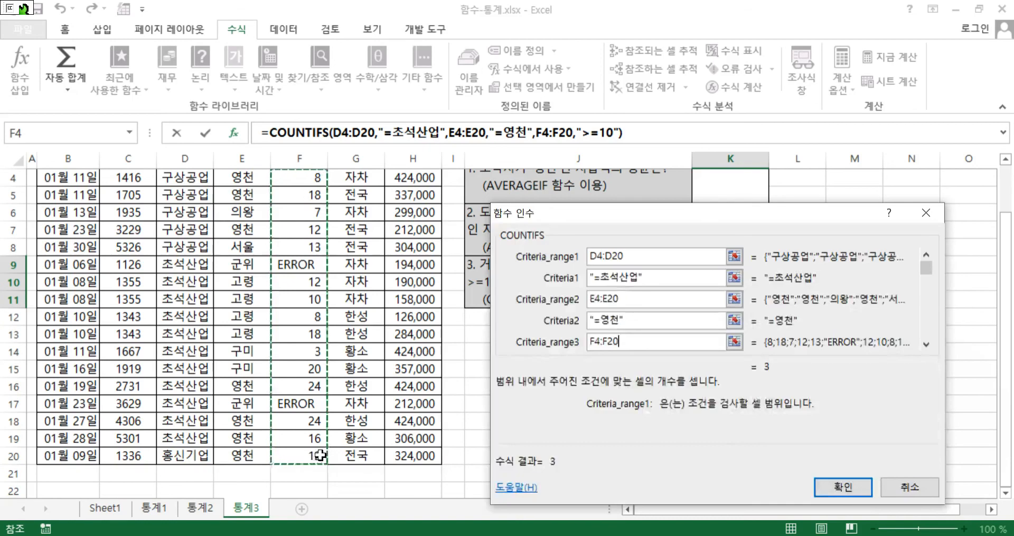
left_click(829, 486)
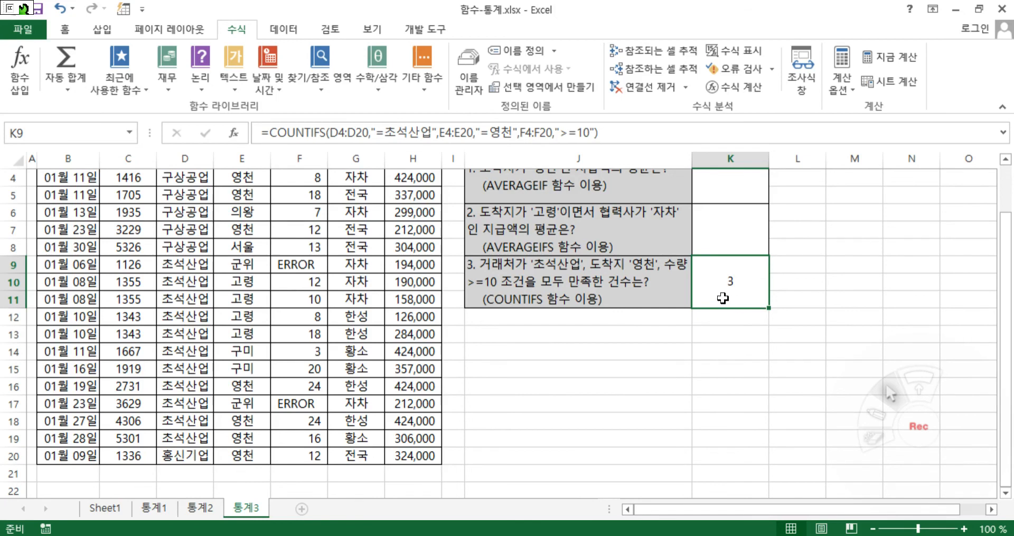
Start an AVERAGEIF formula in K3 and open its function arguments
scroll(593, 367, "up", 1)
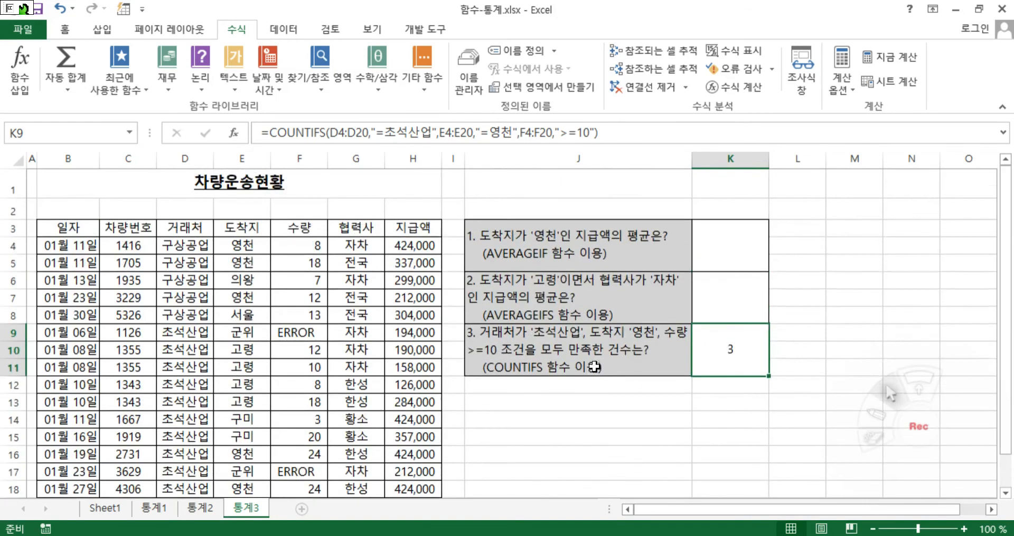
left_click(730, 247)
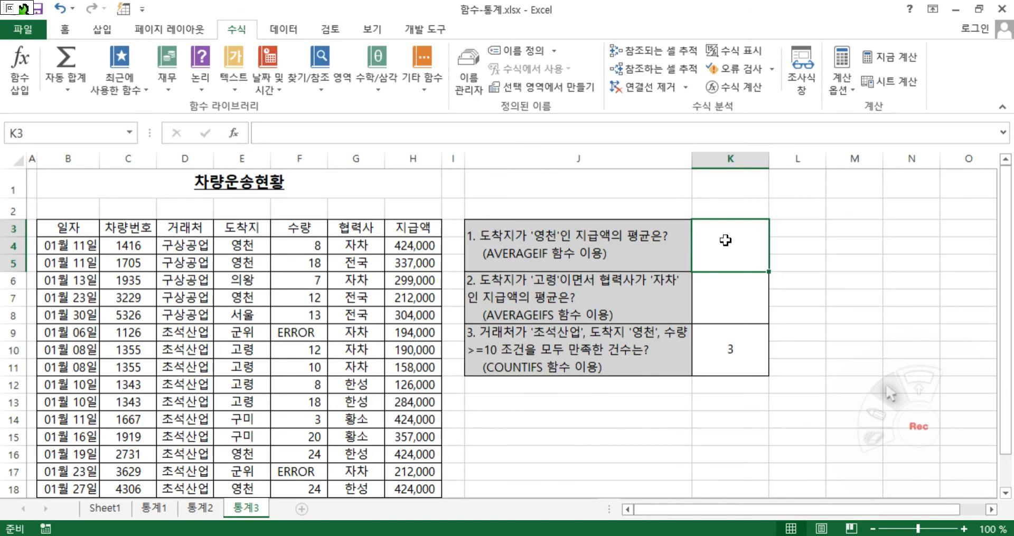
type("=")
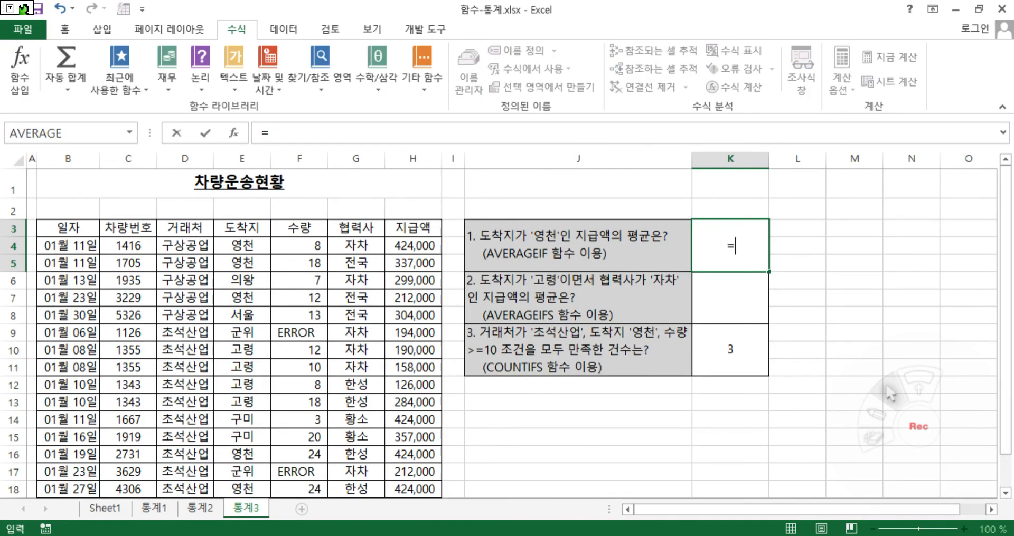
type("av")
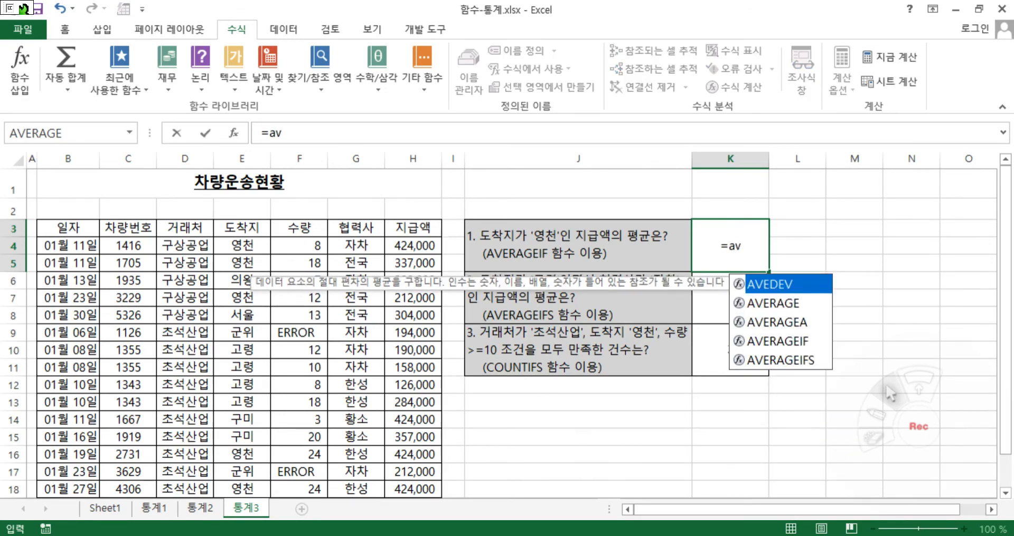
double_click(777, 341)
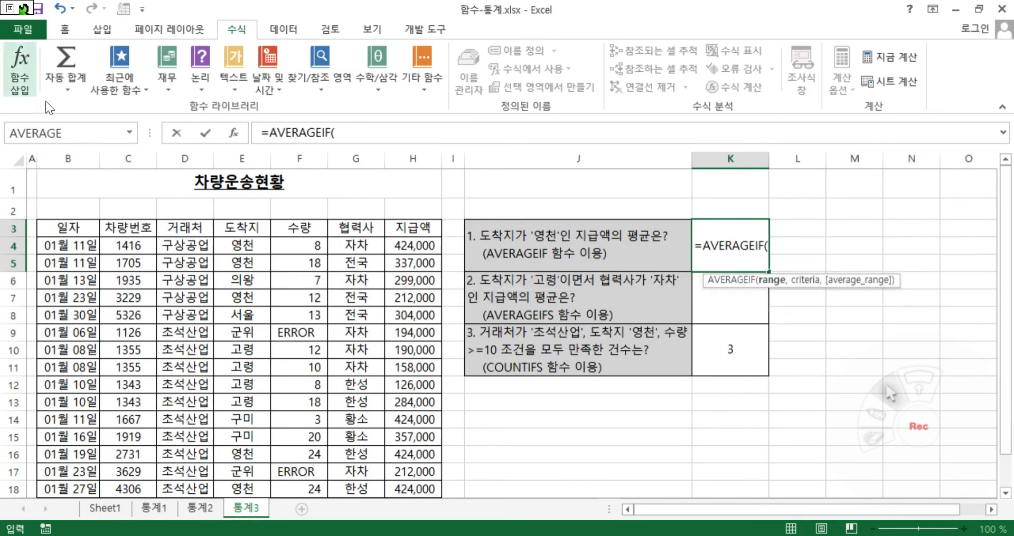
left_click(232, 133)
left_click_drag(588, 377, 565, 418)
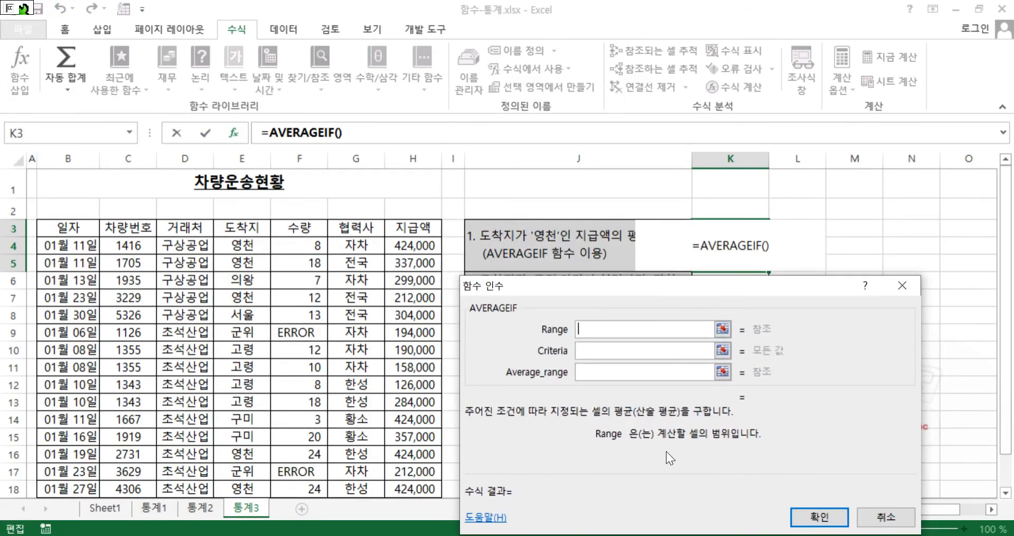
Set the AVERAGEIF range to the 도착지 cells E4:E20 with the criterion "=영천"
left_click(592, 371)
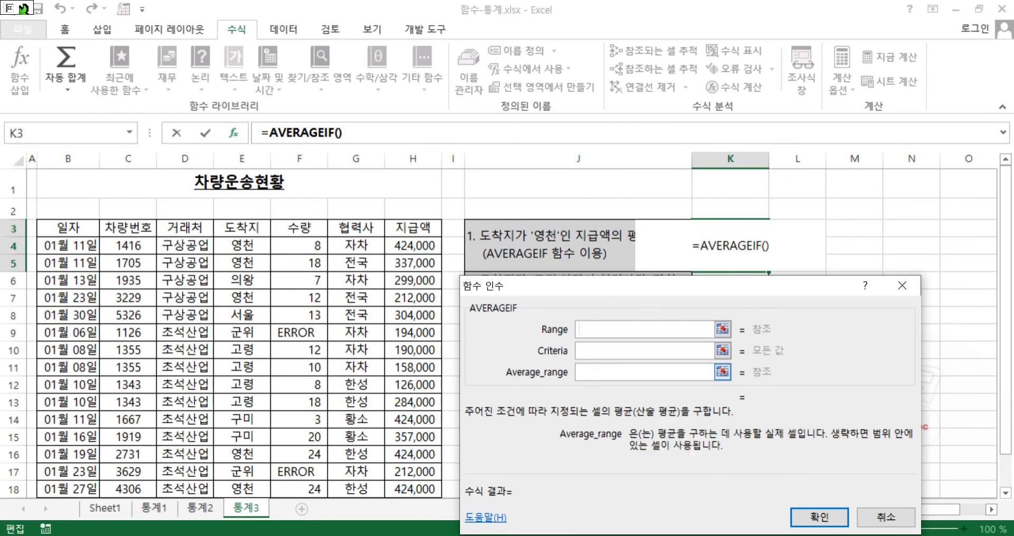
left_click(596, 329)
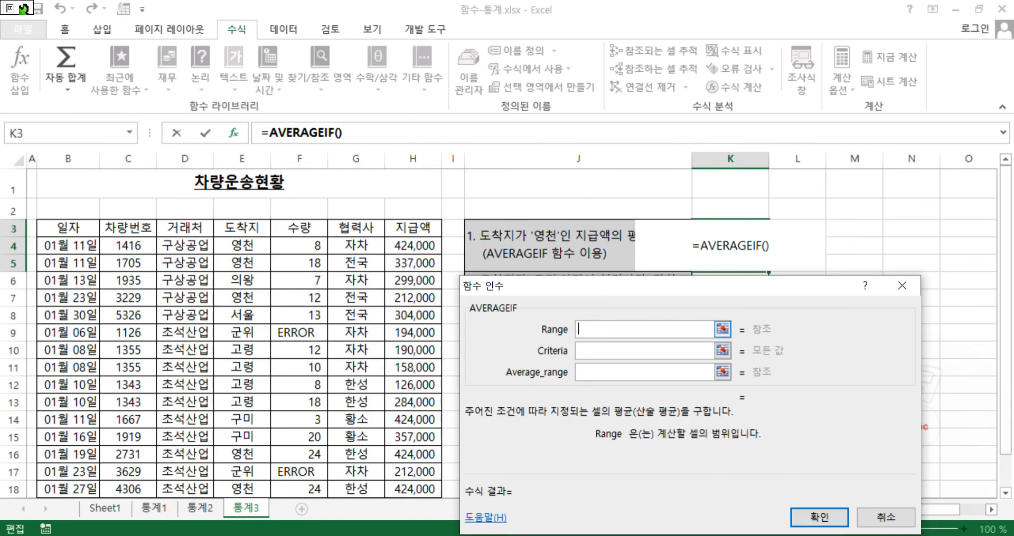
left_click_drag(242, 245, 248, 446)
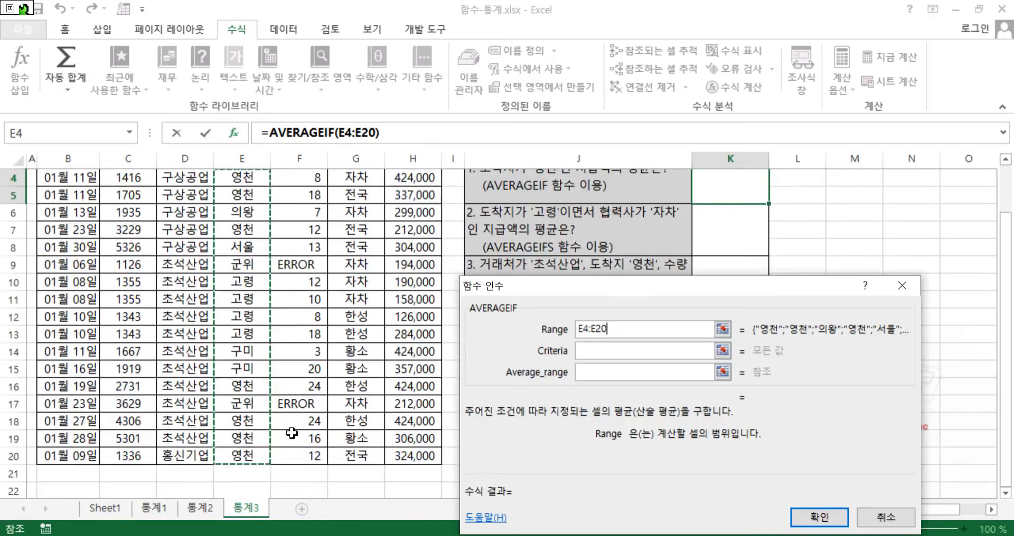
left_click(612, 352)
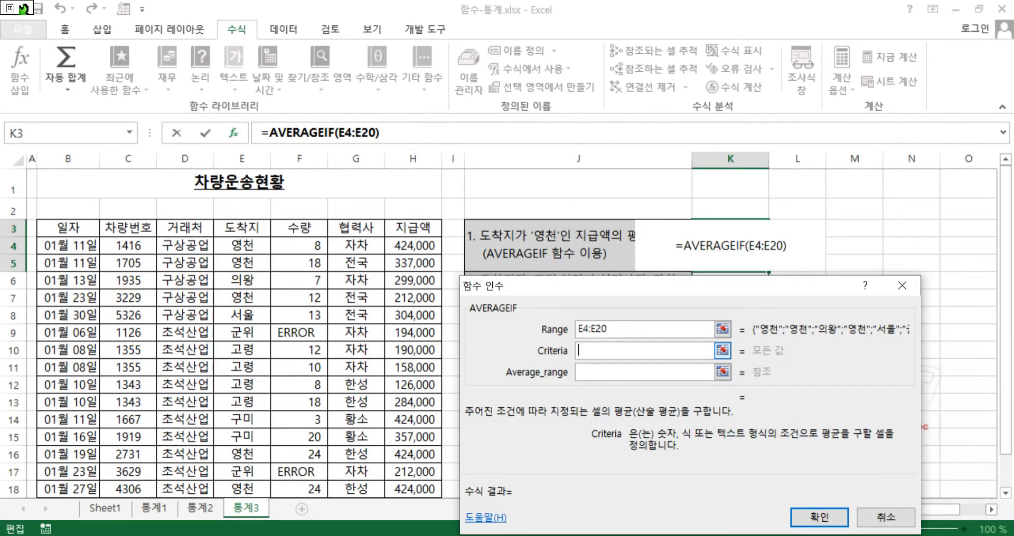
type("\"=")
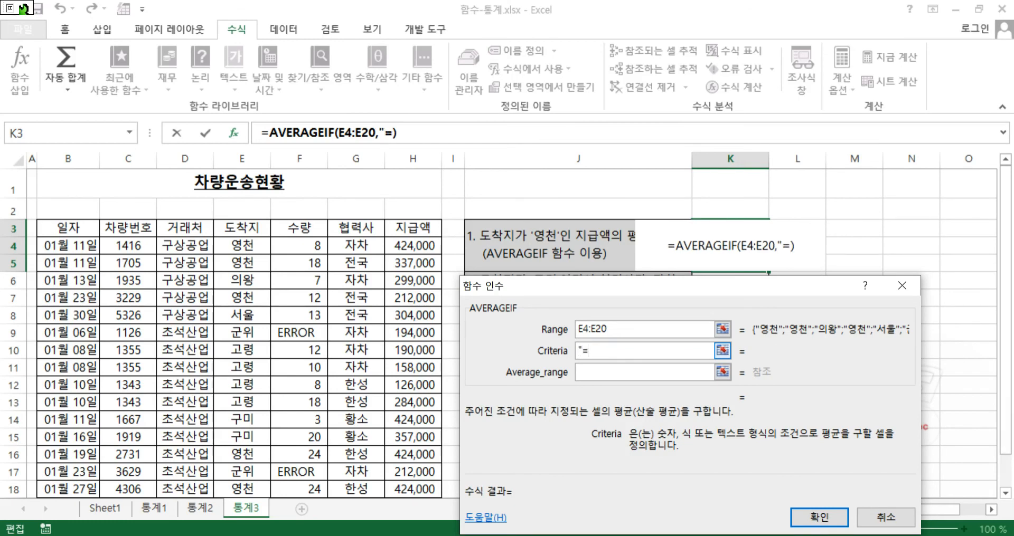
type("영천\"")
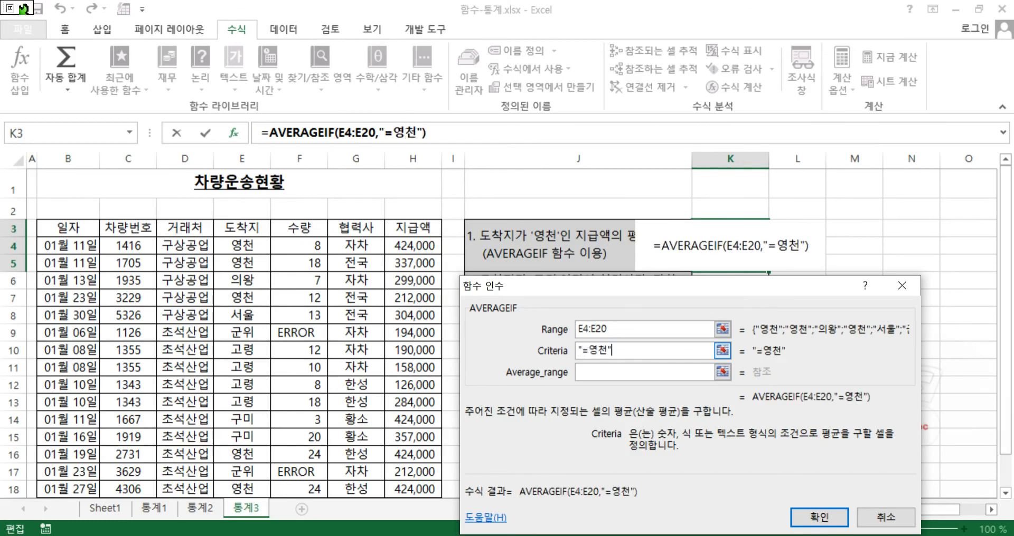
Set the AVERAGEIF average range to the 지급액 cells H4:H20 and commit the formula in K3
key("Tab")
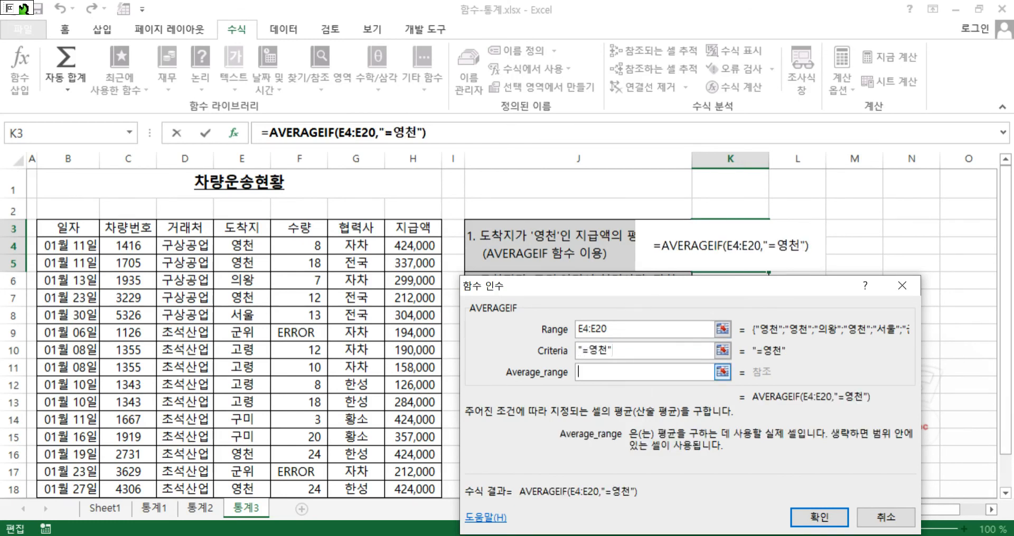
left_click_drag(422, 247, 409, 459)
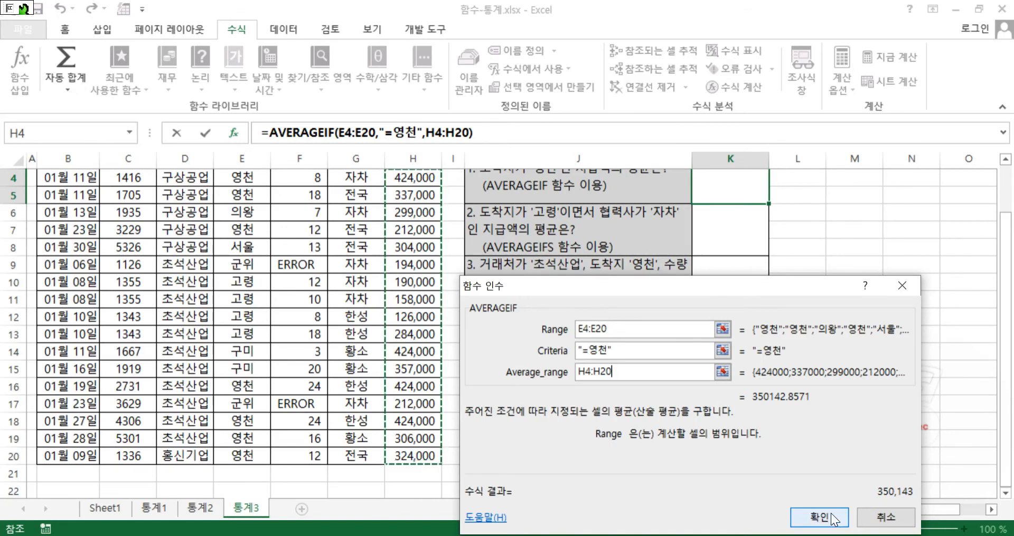
left_click(819, 517)
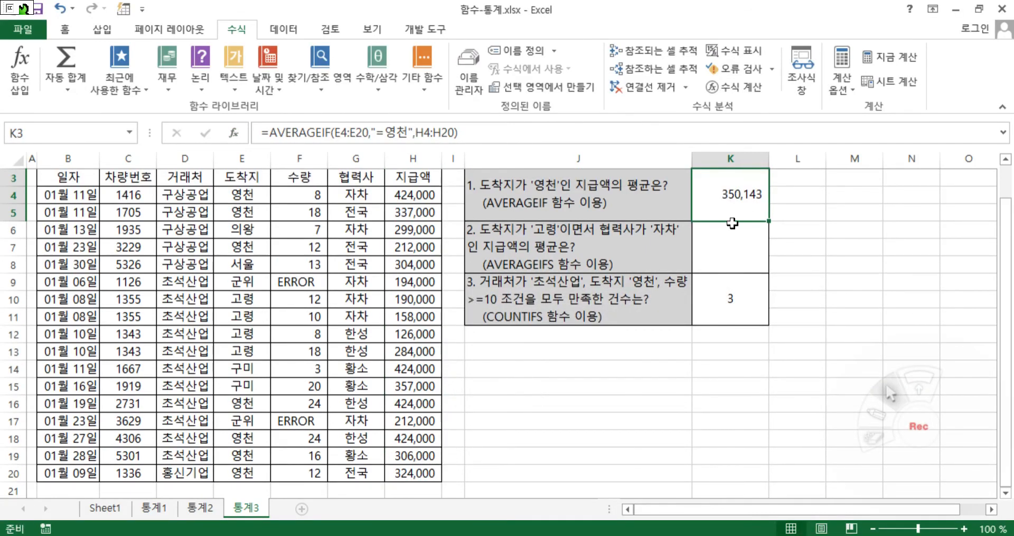
Start an AVERAGEIFS formula in K6 and set its average range to the 지급액 cells H4:H20
left_click(733, 247)
scroll(594, 336, "up", 1)
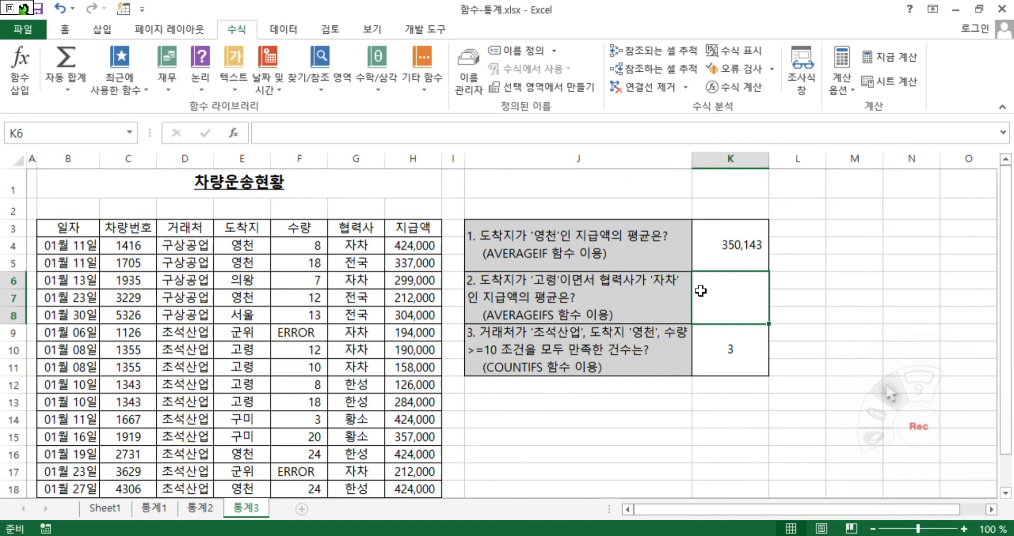
type("=ㅁㅍ")
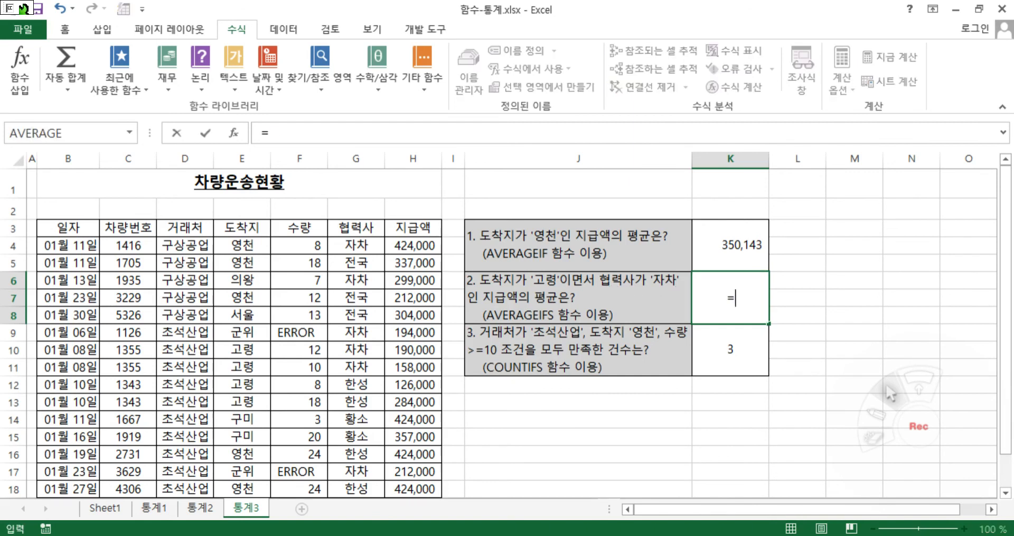
key("BackSpace")
type("ave")
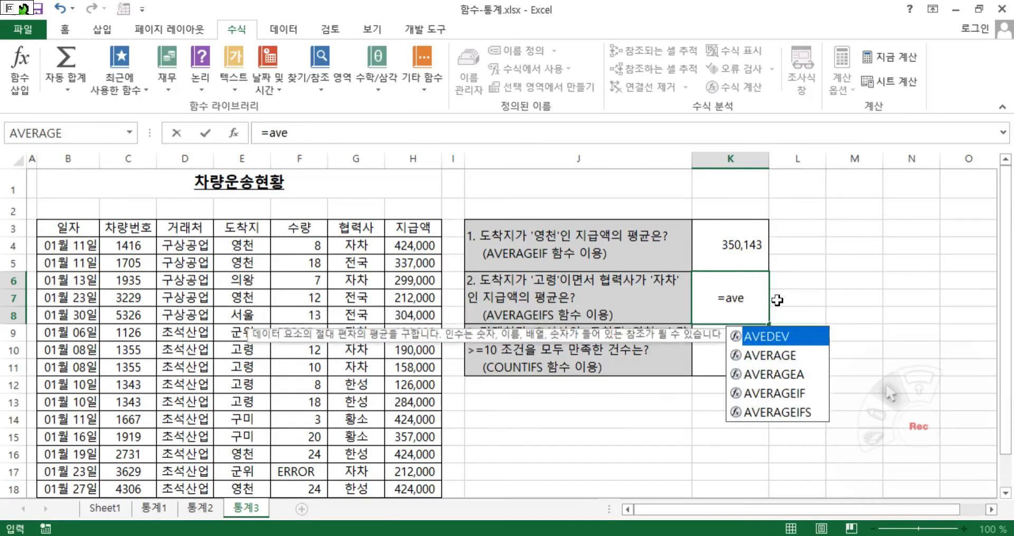
double_click(779, 413)
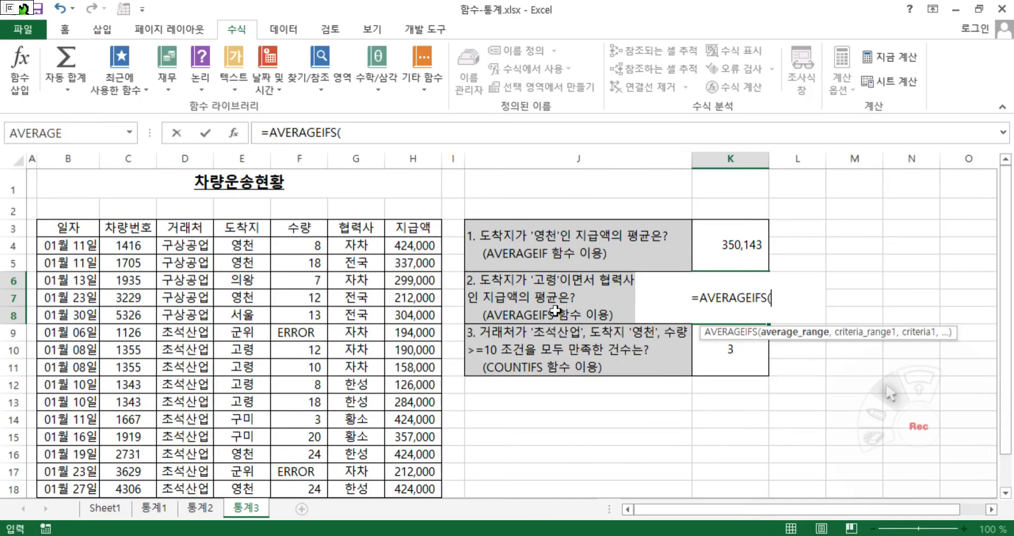
left_click(233, 132)
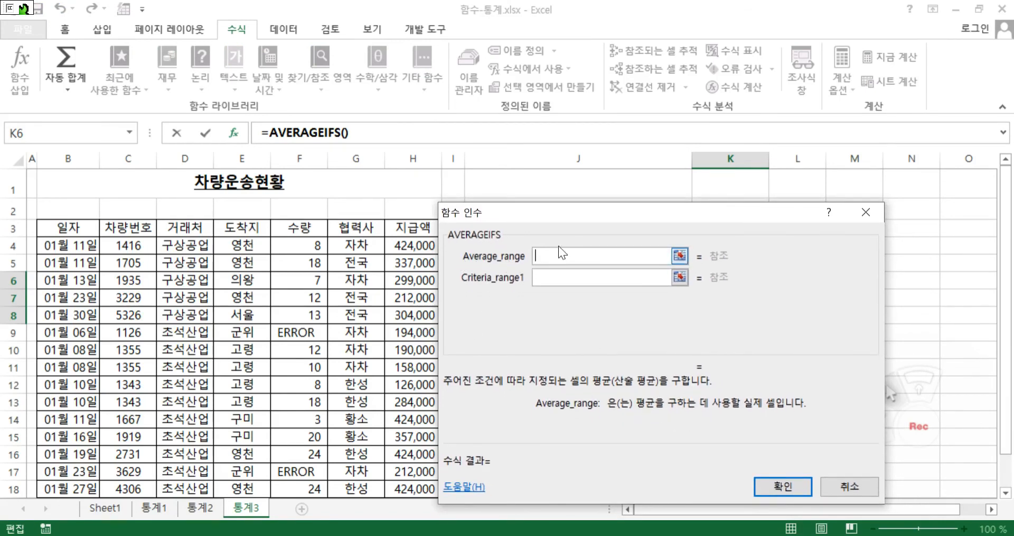
left_click_drag(538, 343, 579, 362)
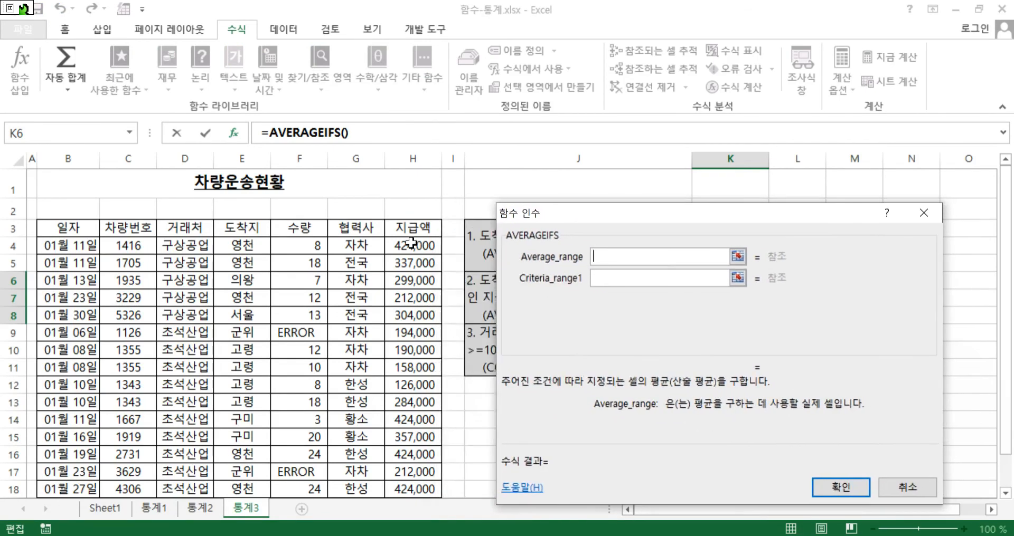
left_click(411, 252)
left_click_drag(411, 252, 448, 444)
Set the first AVERAGEIFS condition to the 도착지 range E4:E20 with the criterion "=영천"
left_click(638, 277)
left_click_drag(544, 213, 520, 368)
scroll(253, 189, "up", 1)
left_click_drag(525, 232, 509, 285)
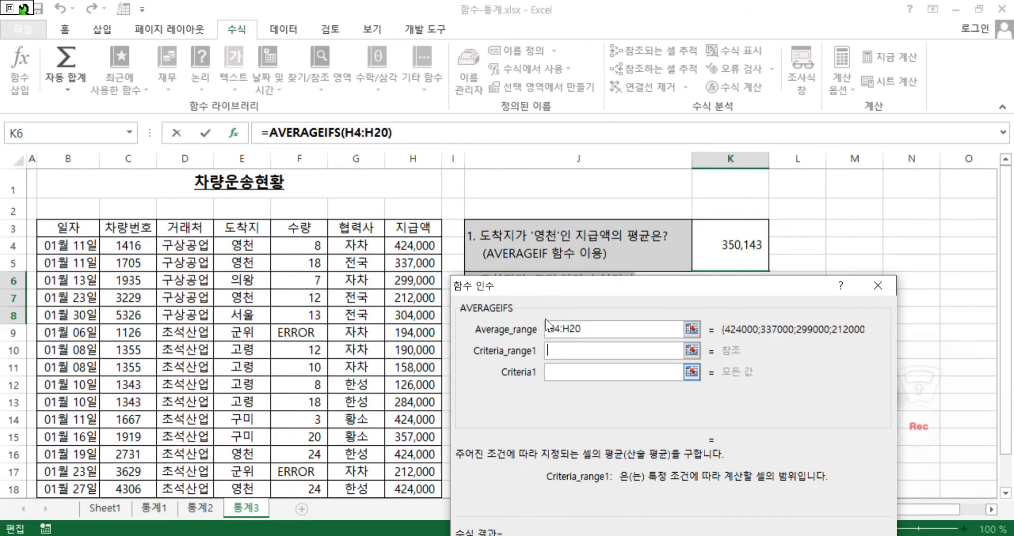
left_click_drag(245, 245, 243, 456)
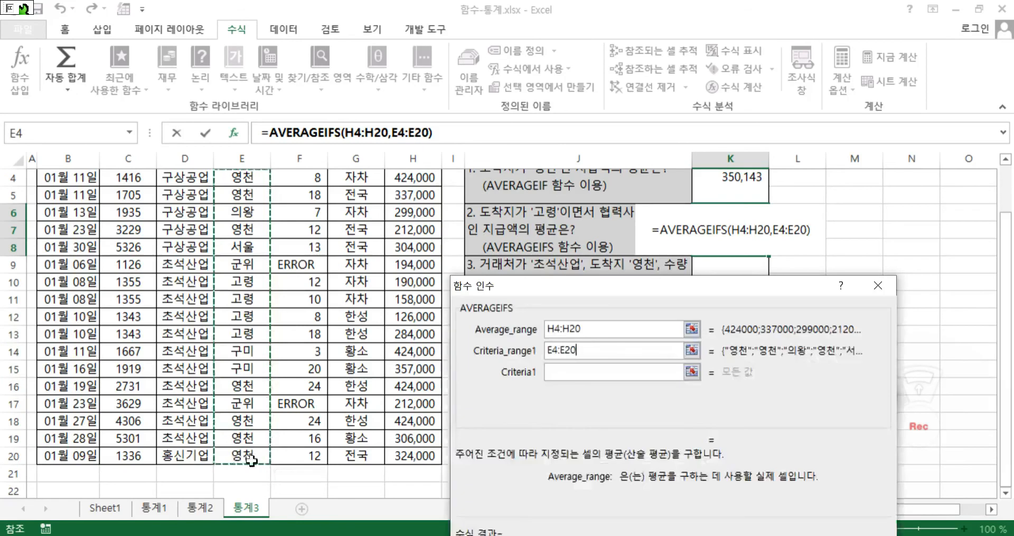
left_click(579, 372)
type("\"=")
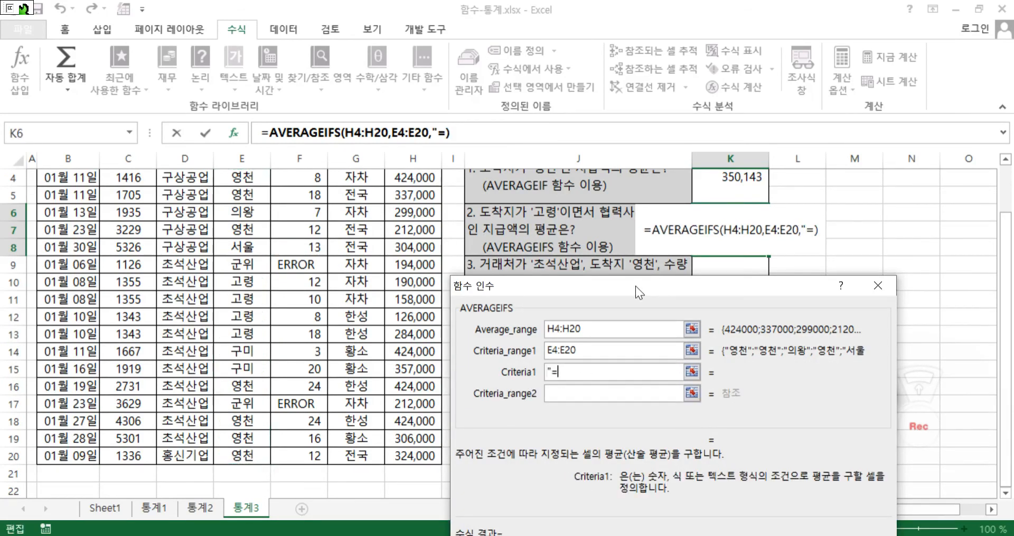
type("영천\"")
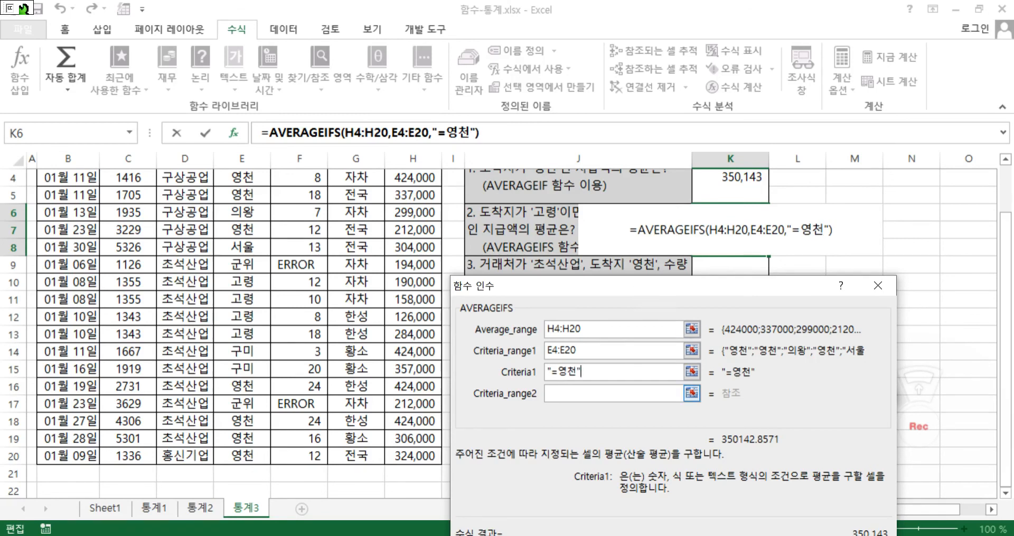
left_click(576, 395)
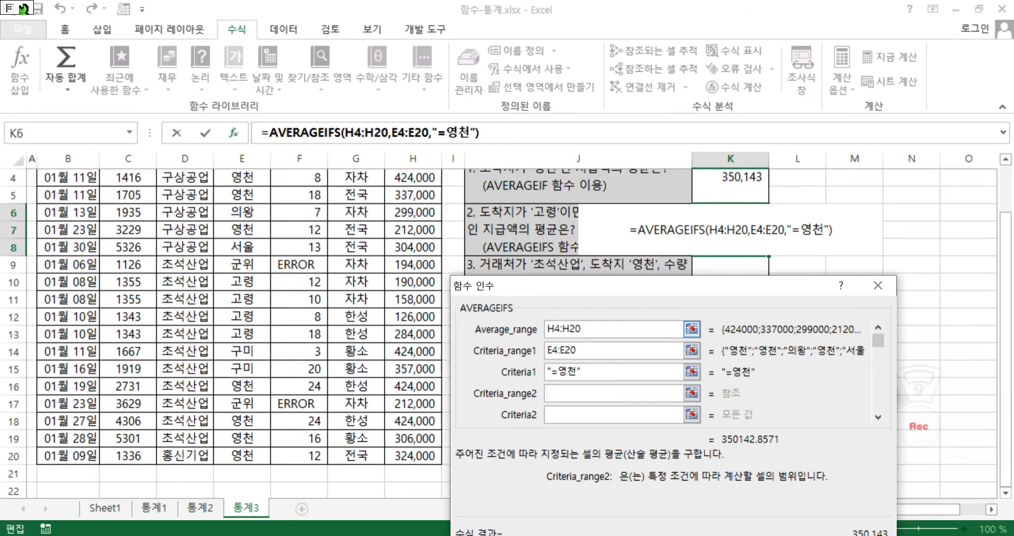
Correct the first AVERAGEIFS criterion to "=고령"
left_click(576, 372)
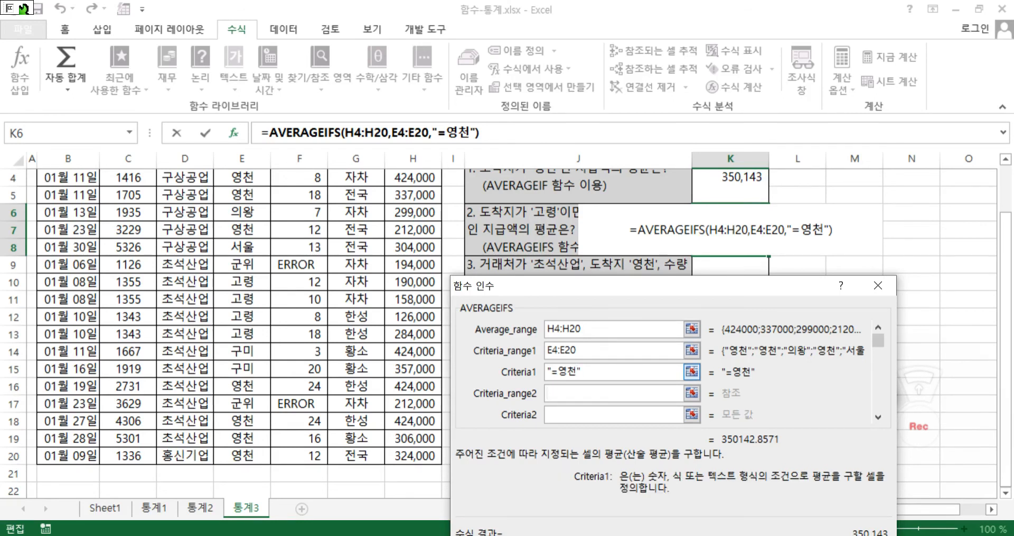
key("BackSpace")
key("BackSpace")
type("고려ㅇ")
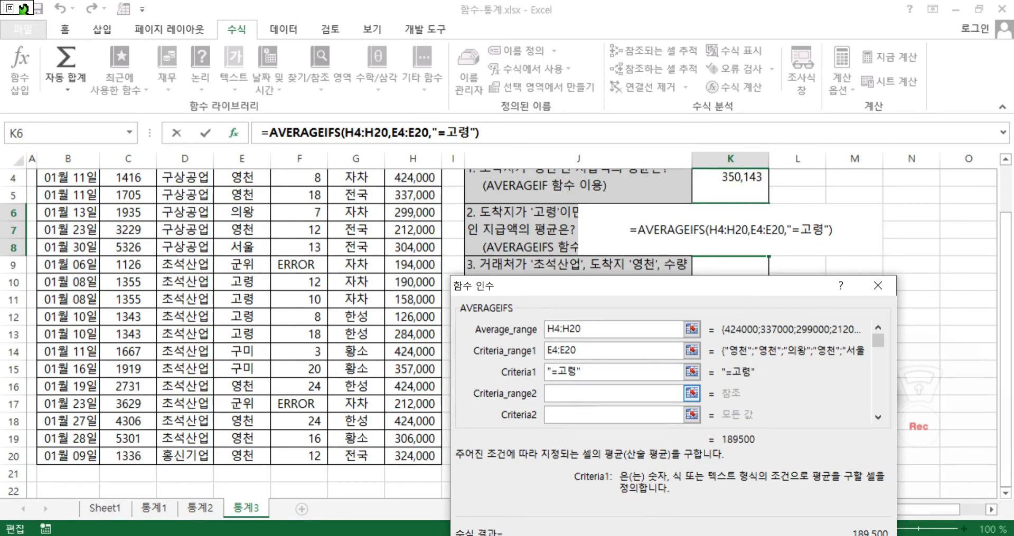
Set the second AVERAGEIFS condition to the 협력사 range G4:G20 with the criterion "=자차" and commit the formula in K6
key("Tab")
scroll(346, 240, "up", 1)
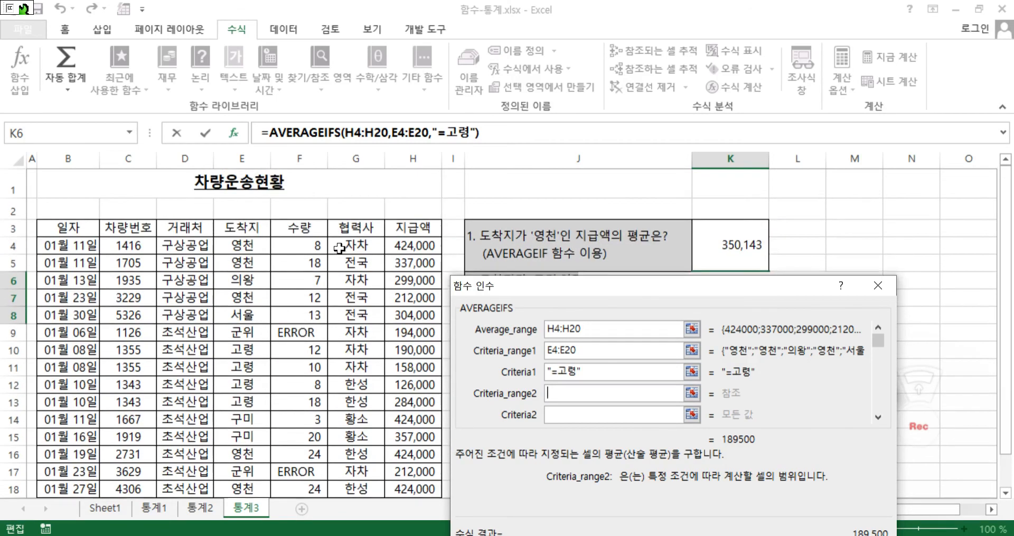
left_click_drag(363, 245, 356, 453)
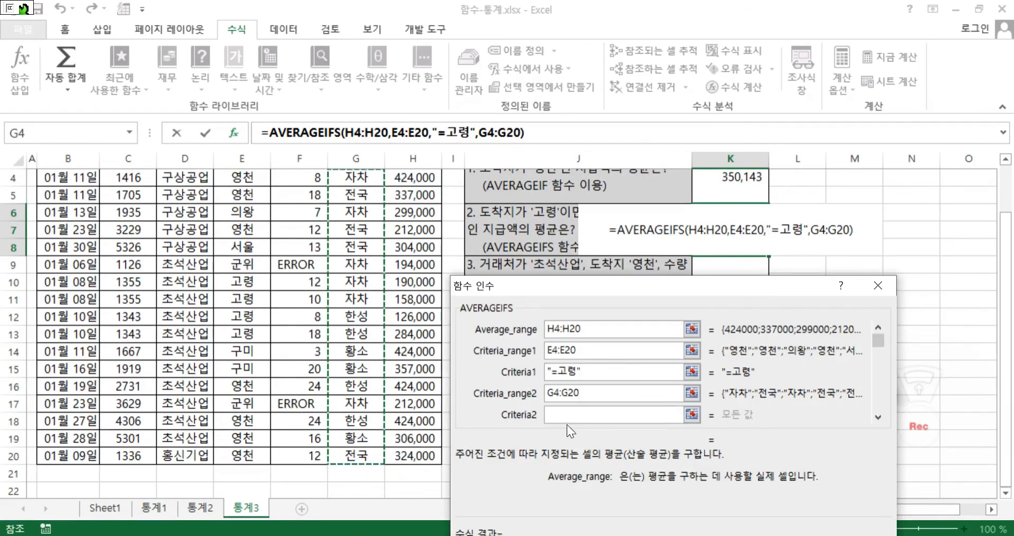
key("Tab")
type("\"=")
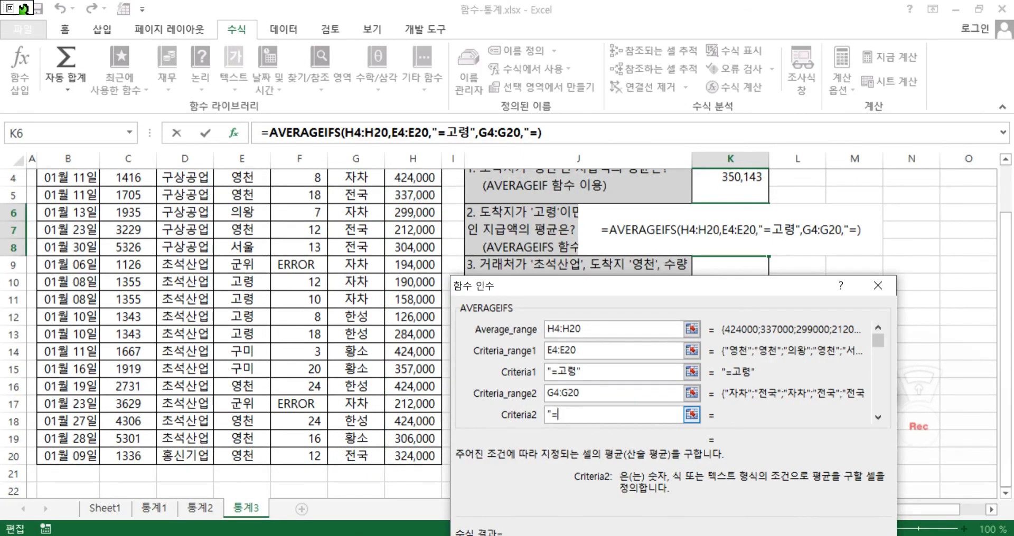
type("ㅈ자차\"")
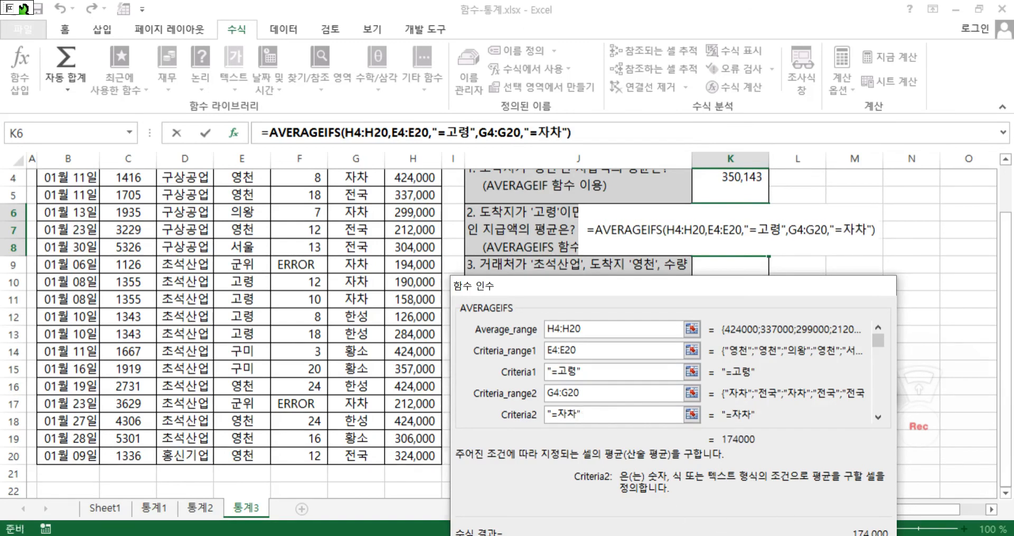
key("Return")
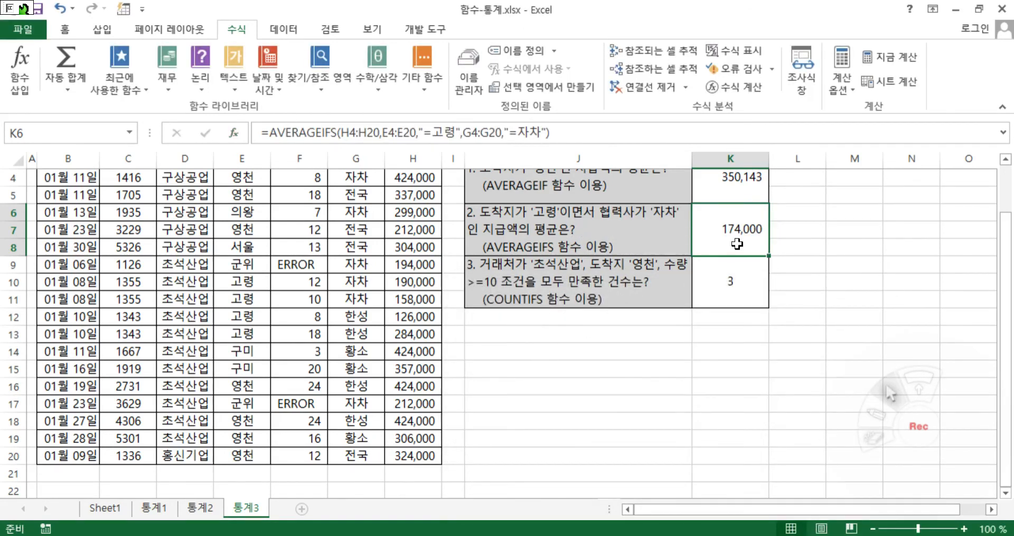
left_click(595, 366)
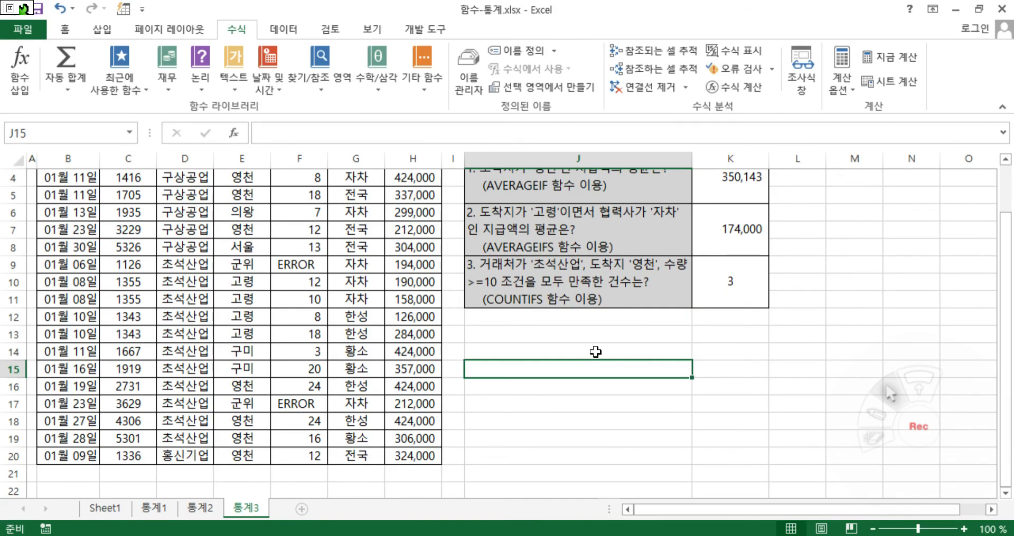
scroll(595, 352, "up", 1)
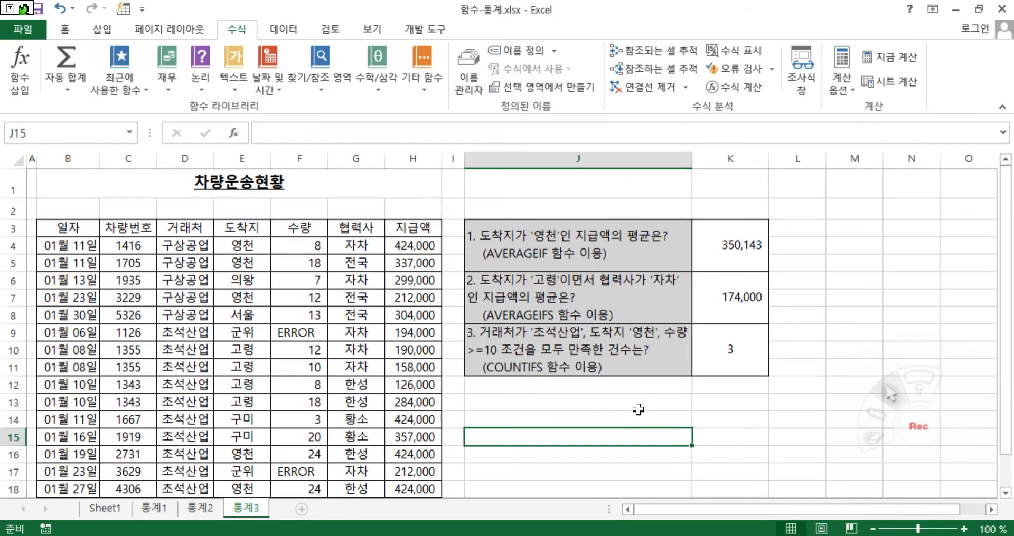